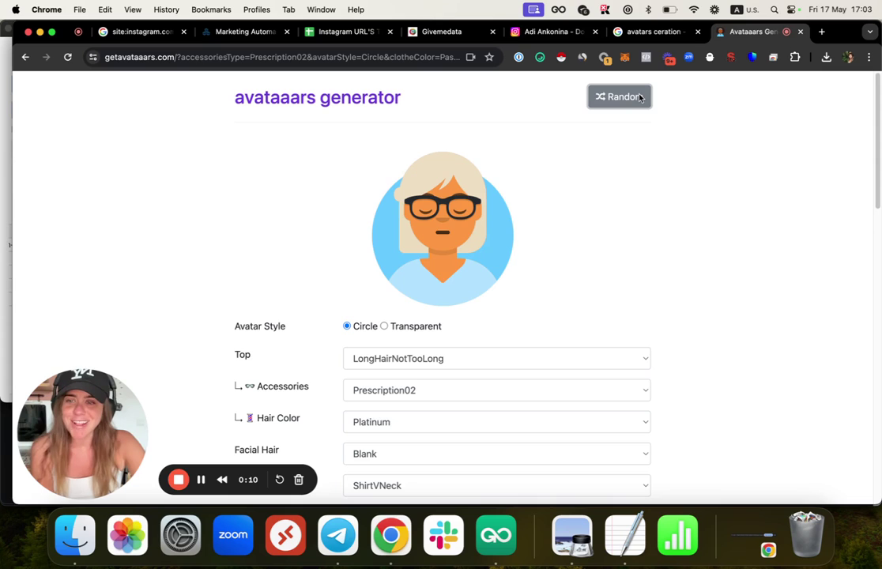
Step: Generate random avatars until one has blue hair and round glasses
click(641, 97)
click(641, 97)
click(640, 96)
click(641, 96)
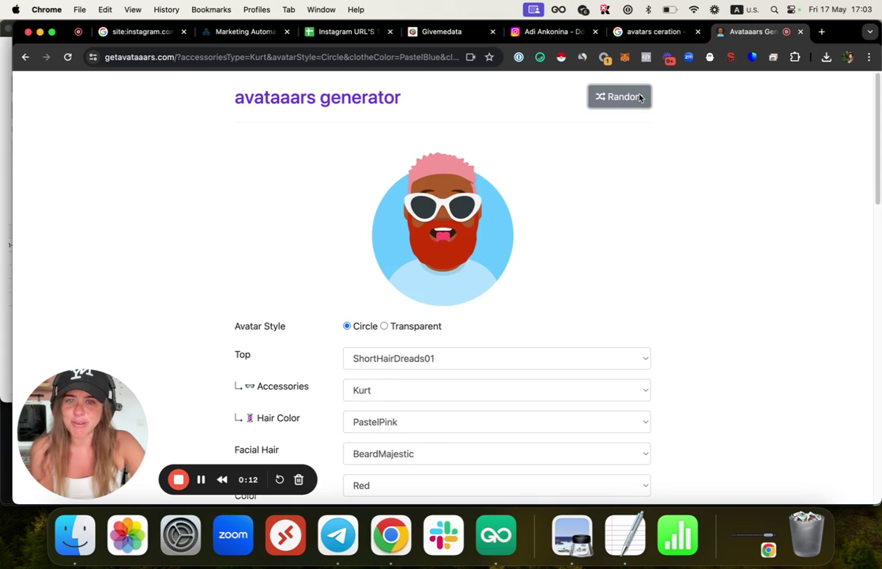
click(641, 97)
click(640, 96)
click(640, 97)
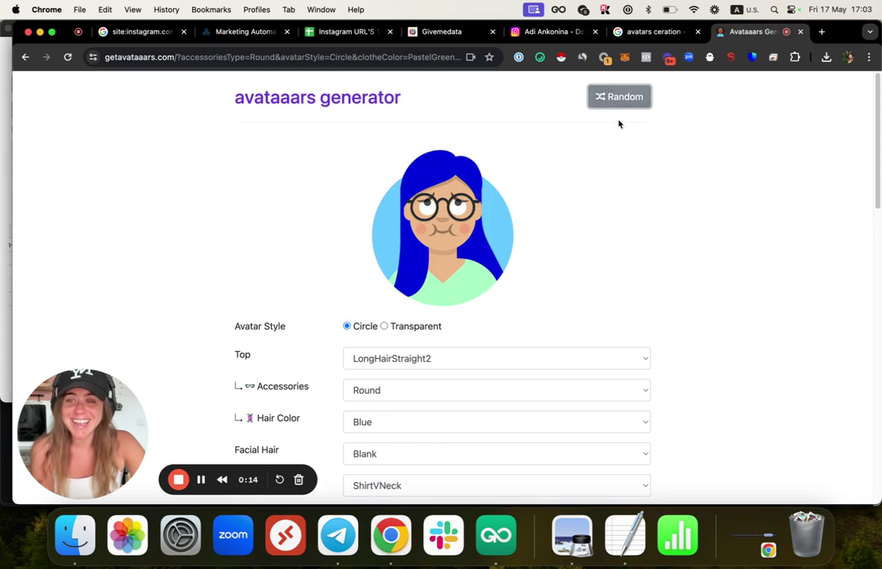
Step: Check the chosen avatar, then close the extra 'avatars ceration' Google search tab
scroll(533, 225, down, 5)
scroll(478, 170, up, 4)
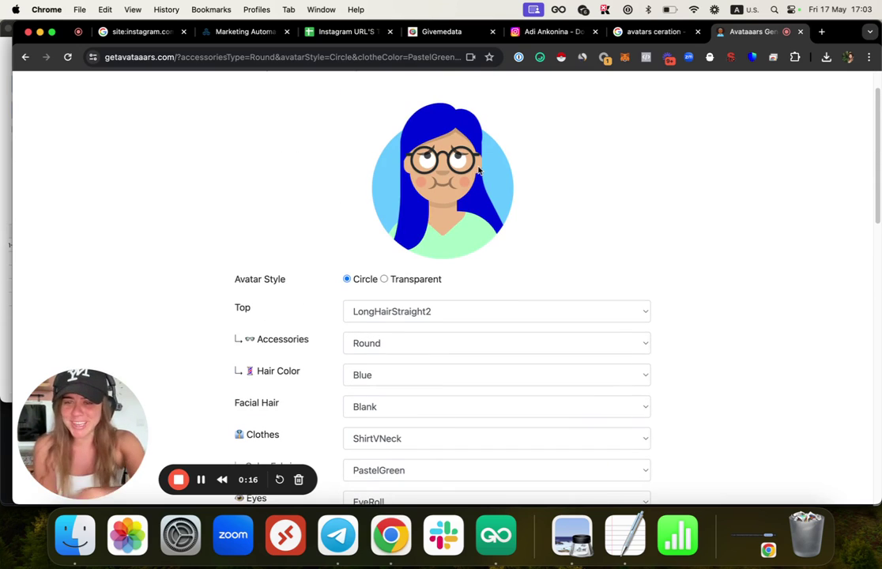
scroll(479, 170, up, 2)
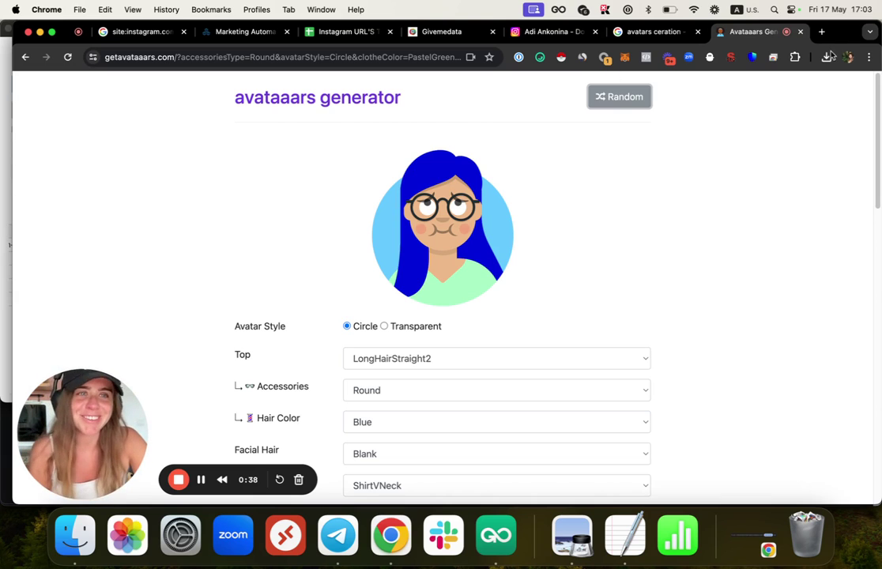
click(698, 31)
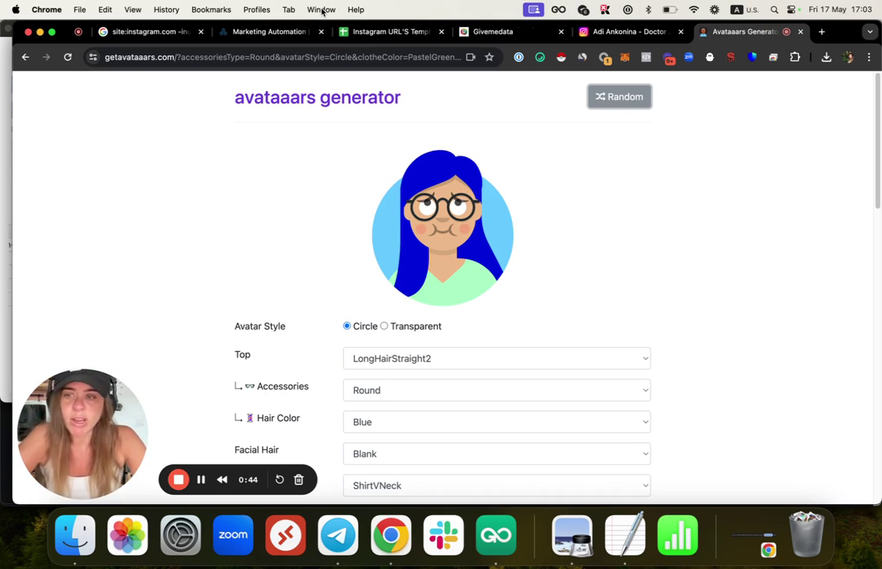
Step: Return to the site:instagram.com -inurl:/p/ -inurl:explore results and select the query's start
click(146, 33)
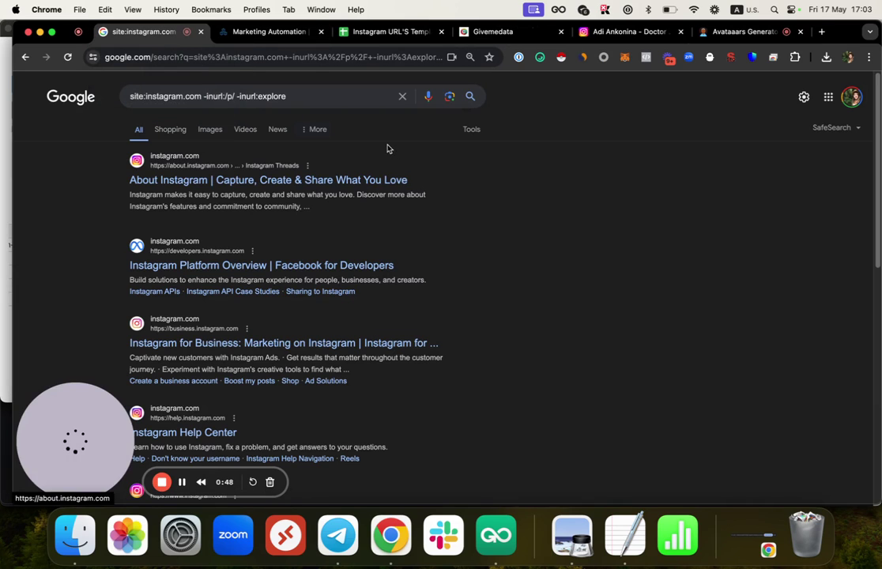
drag(75, 438, 810, 443)
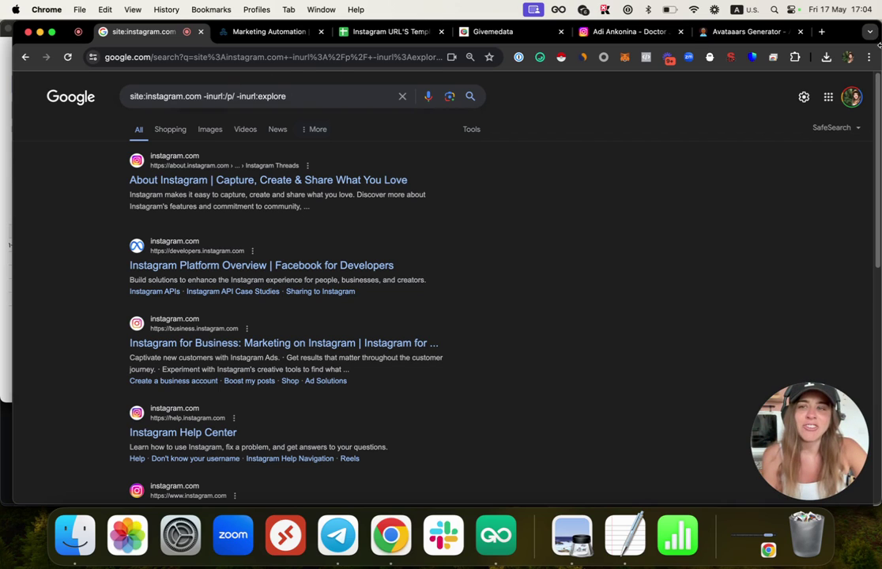
double_click(156, 96)
click(156, 97)
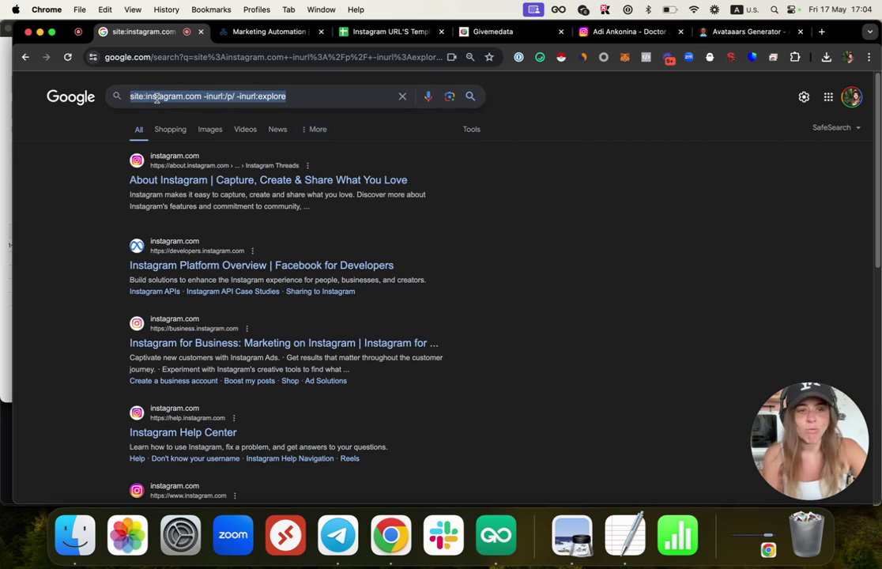
click(129, 96)
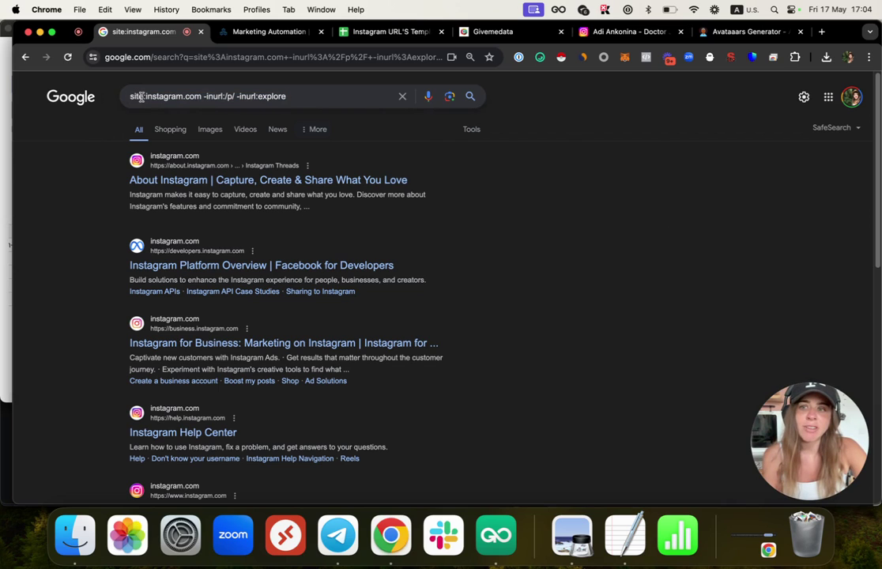
drag(129, 95, 198, 98)
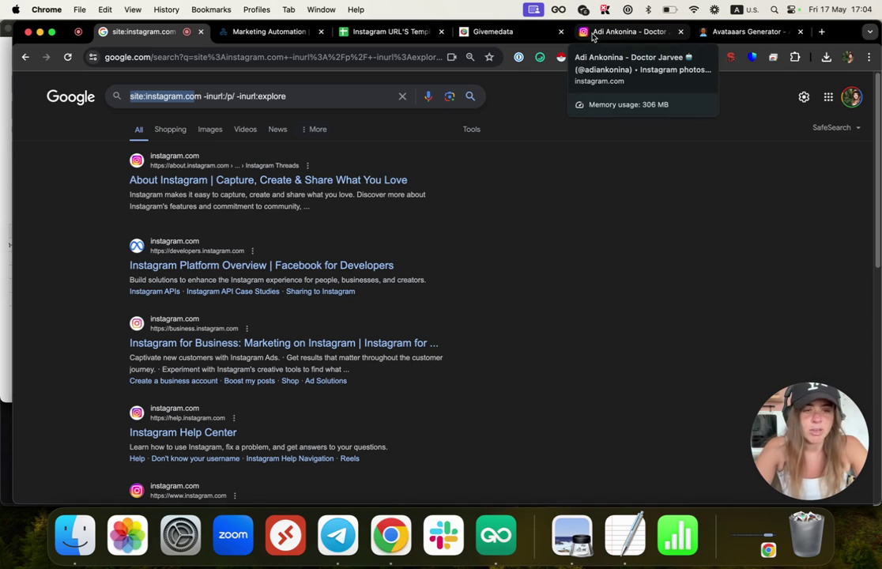
Step: Insert the quoted keyword "rapper" at the very start of the site:instagram.com query
click(192, 96)
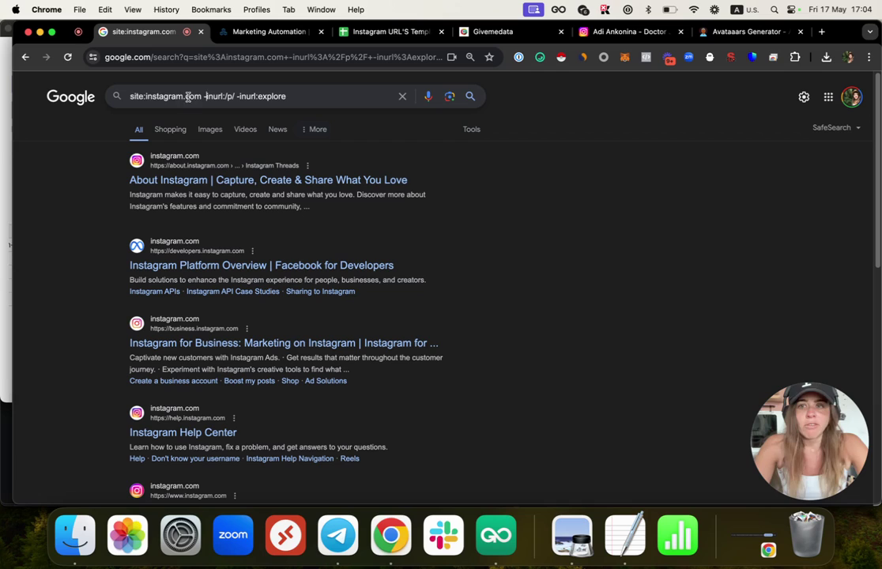
drag(130, 95, 261, 97)
click(126, 96)
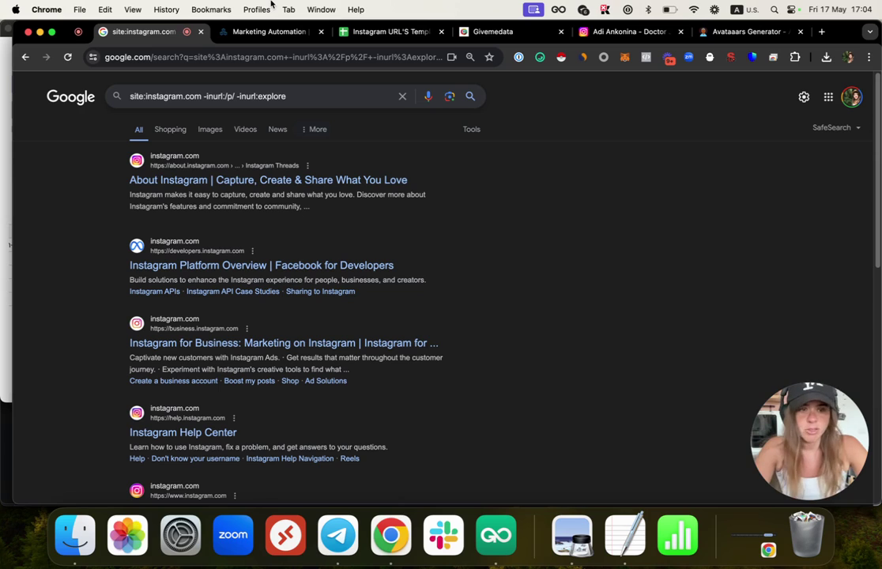
text(")
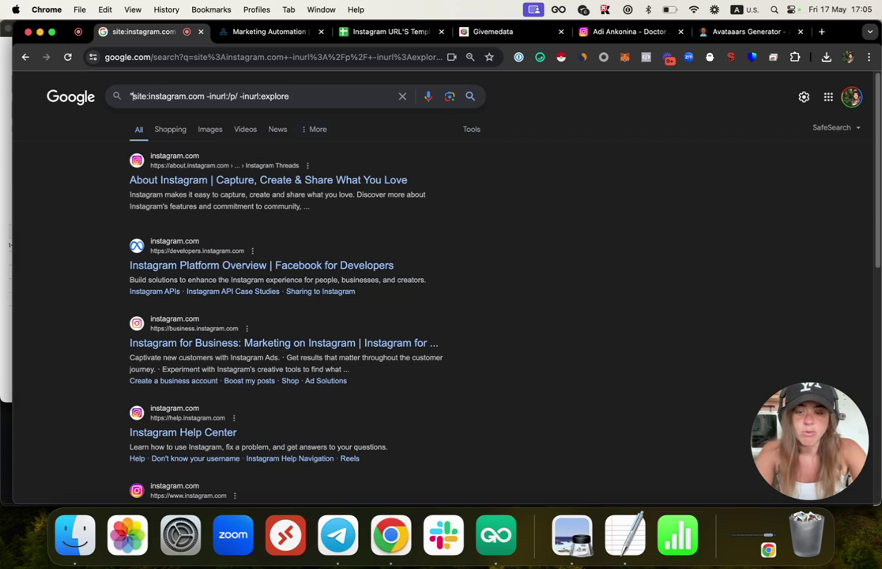
text(rapper)
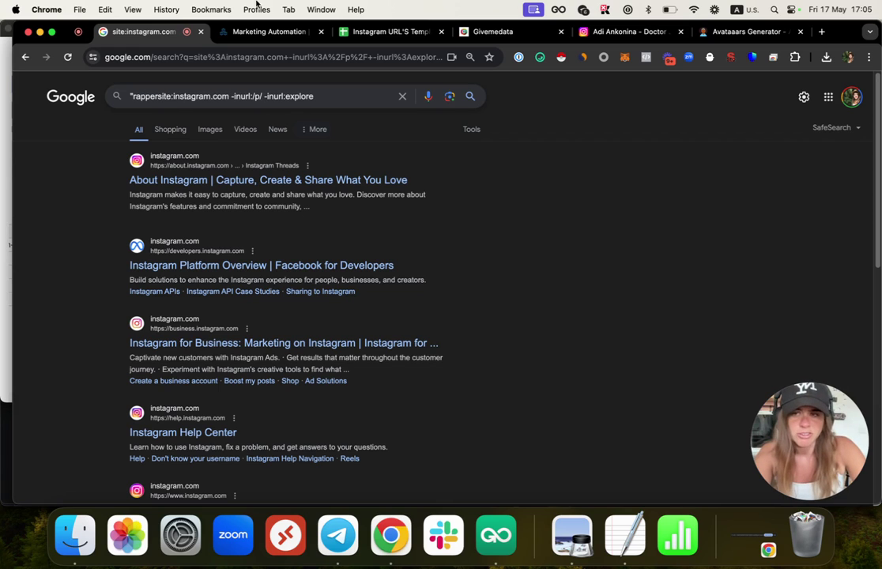
text(")
Step: Search for rapper in a new tab, then return to the site:instagram.com query tab
click(820, 32)
text(rapper)
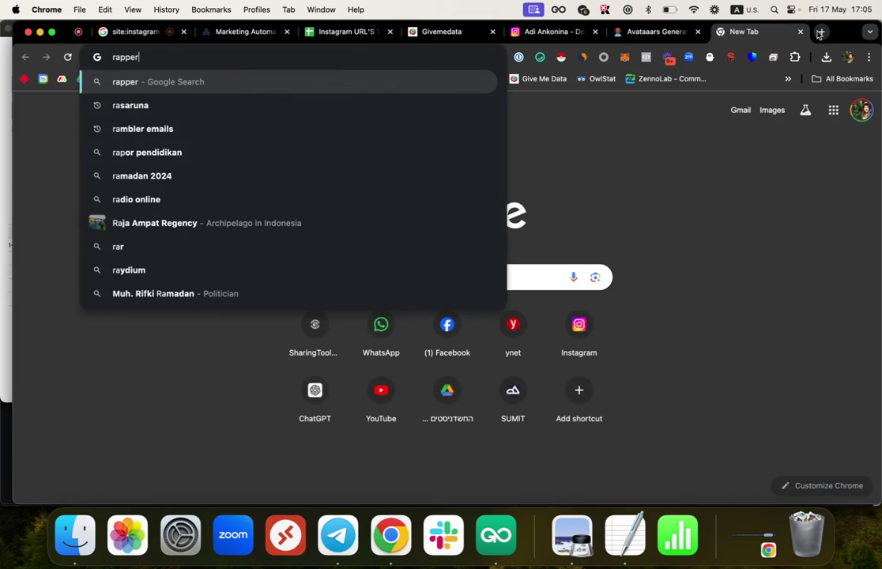
key(Return)
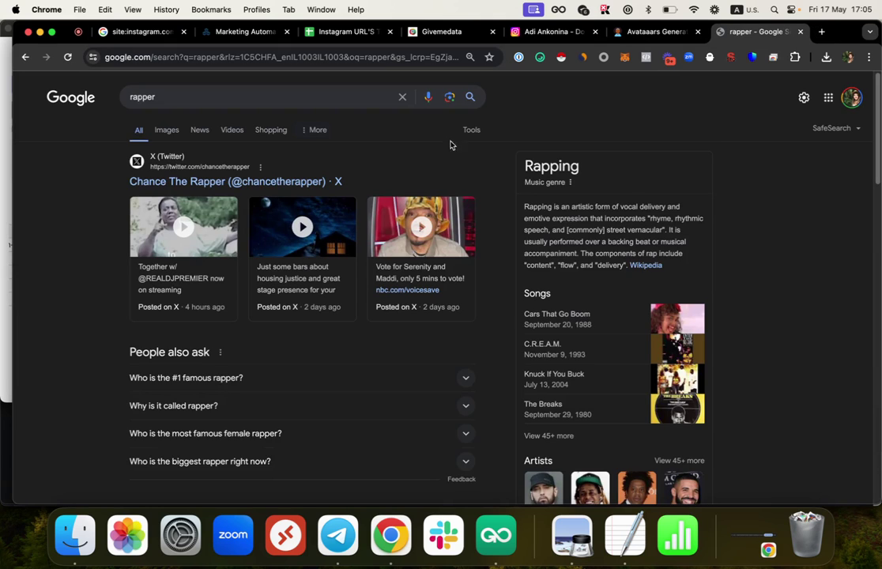
click(212, 103)
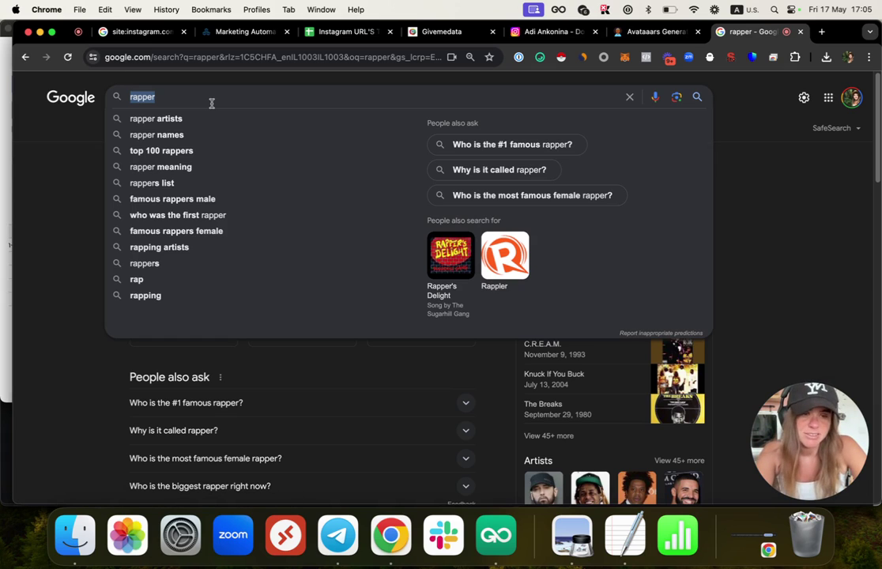
click(760, 205)
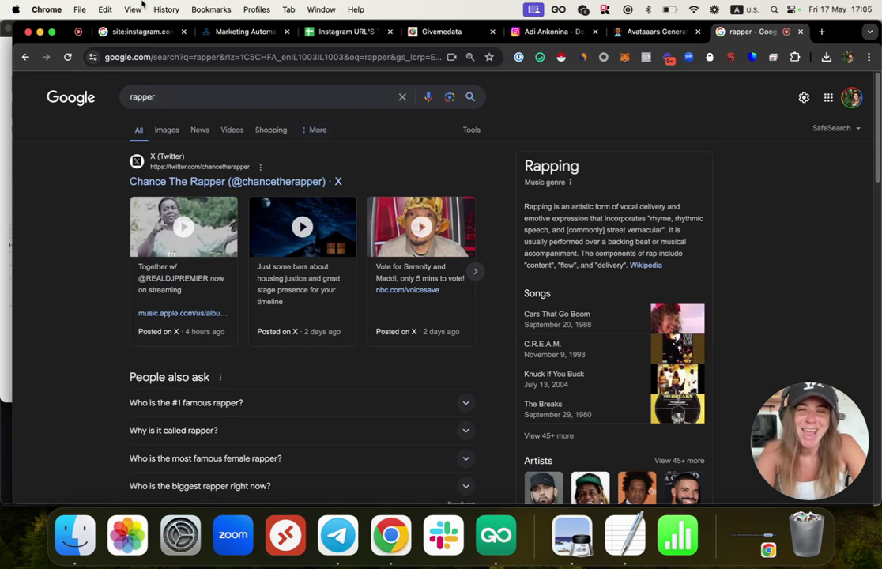
click(127, 32)
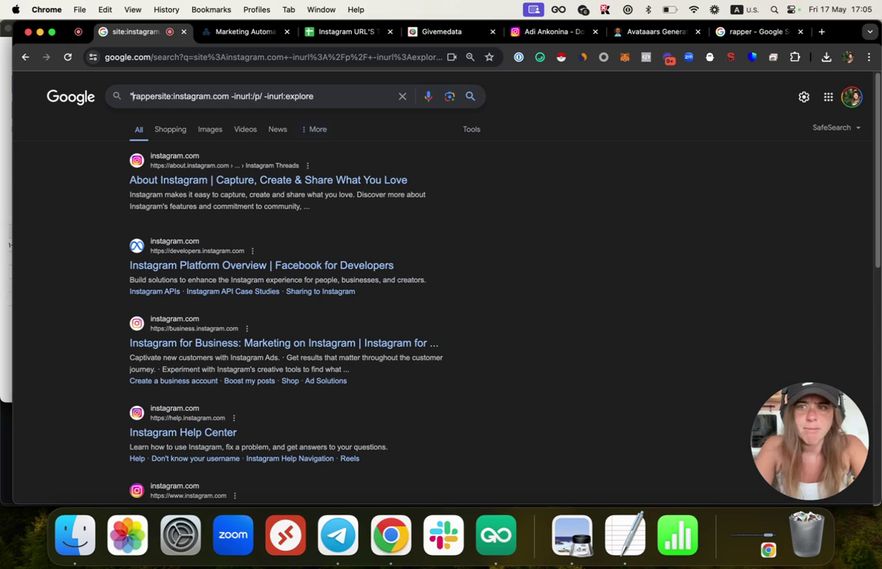
Step: Change the query to "instagram" +"agency" + "owner", remove rappersite, and run it
text(in)
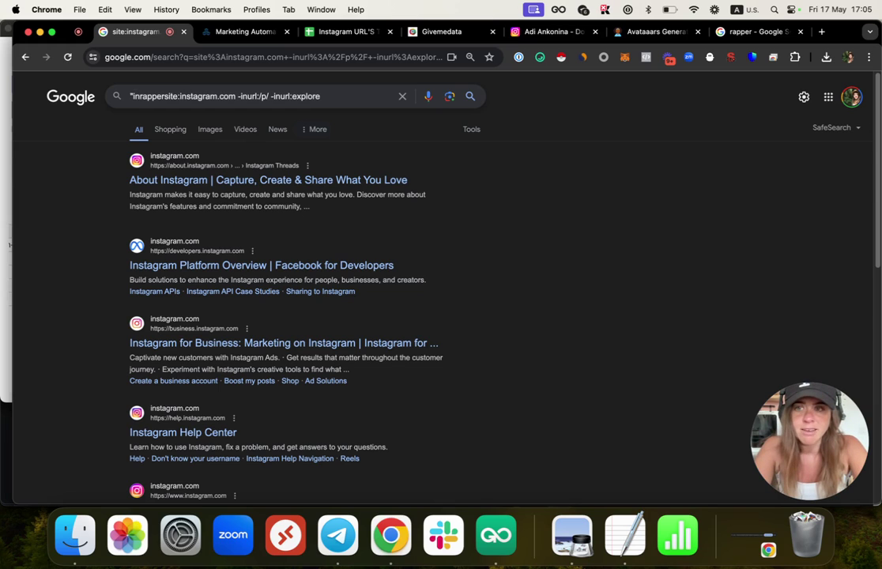
text(stagram" +)
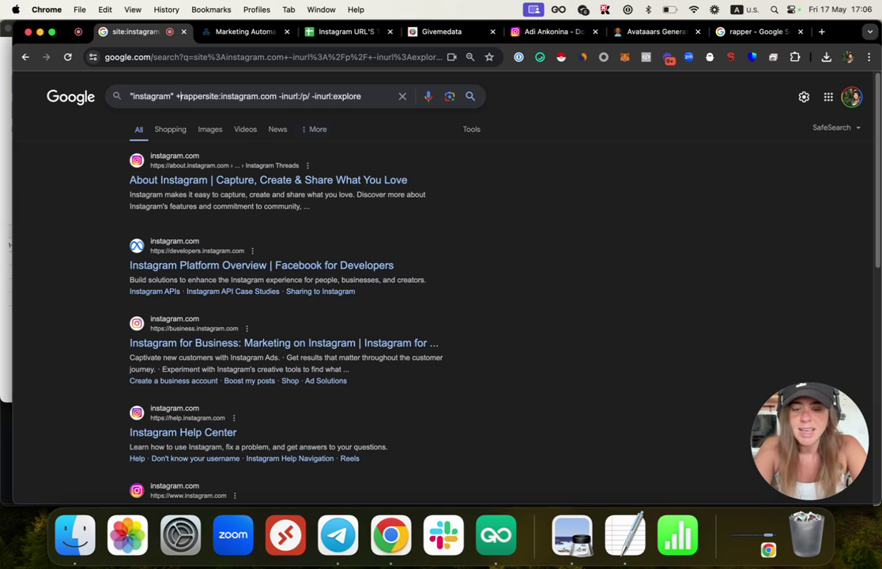
text(agency")
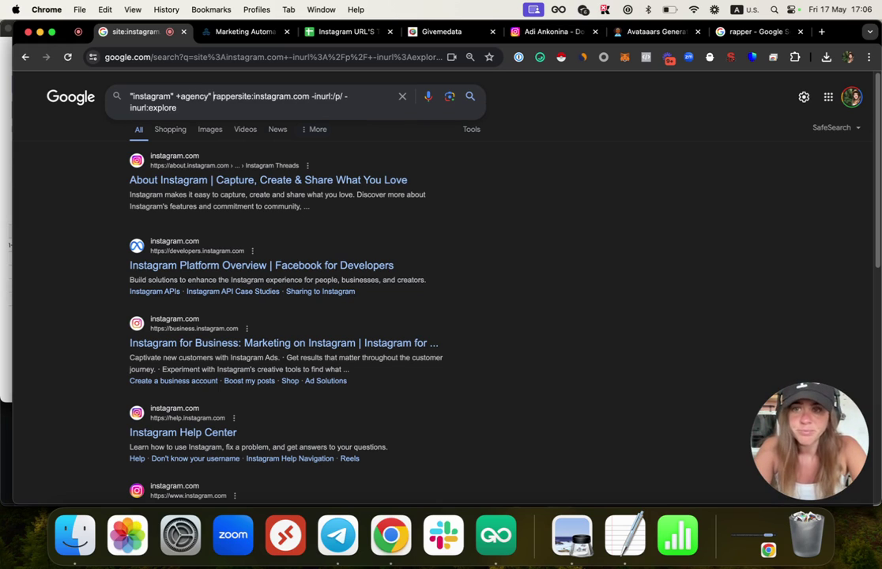
click(183, 96)
text(")
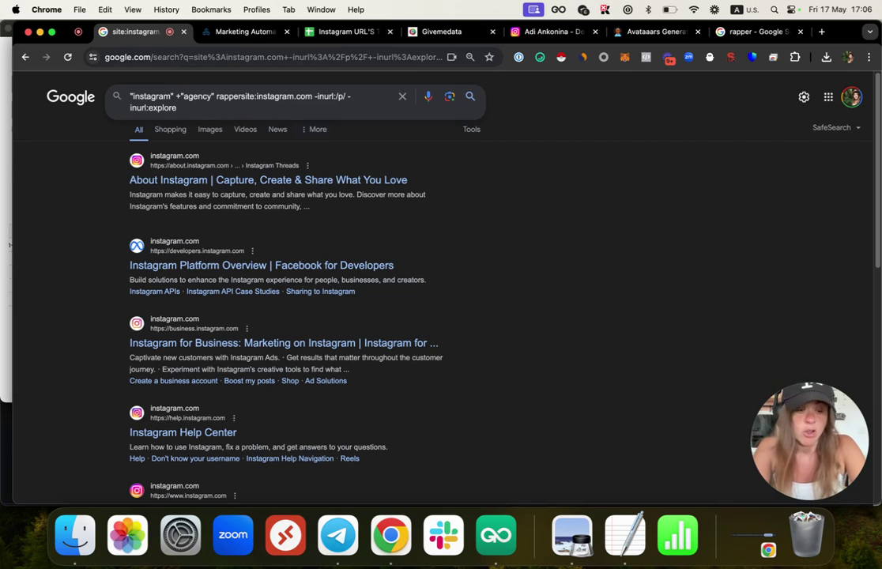
key(Right)
key(Right)
key(Right)
key(Right)
key(Right)
key(Right)
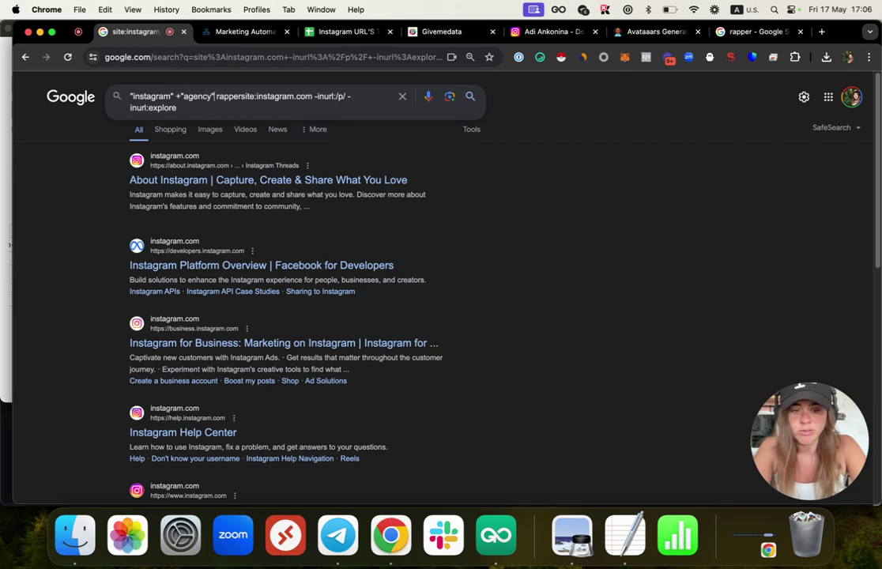
text(+)
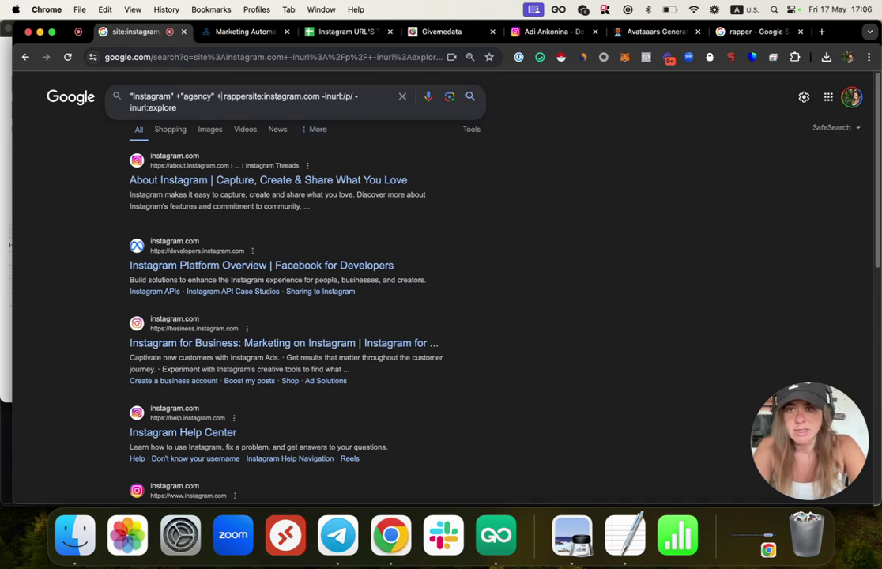
text( "owner )
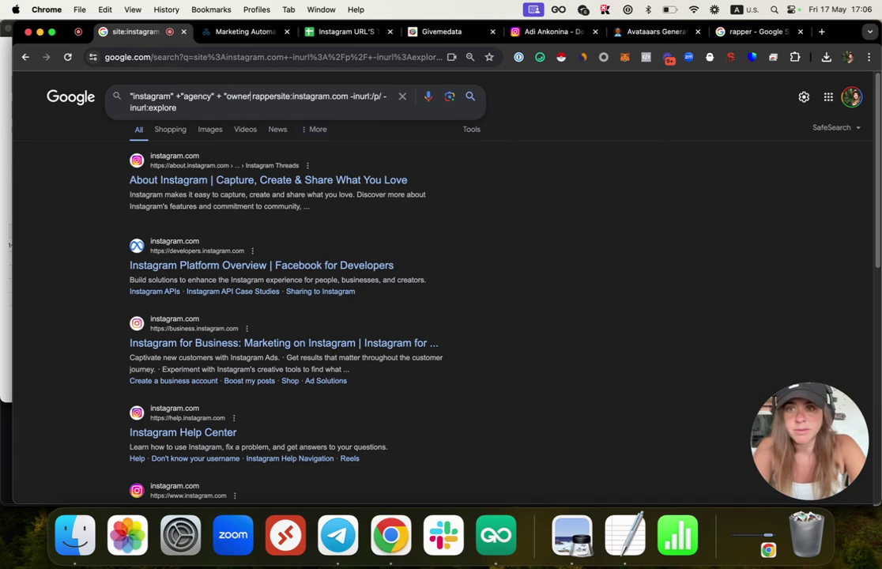
text(")
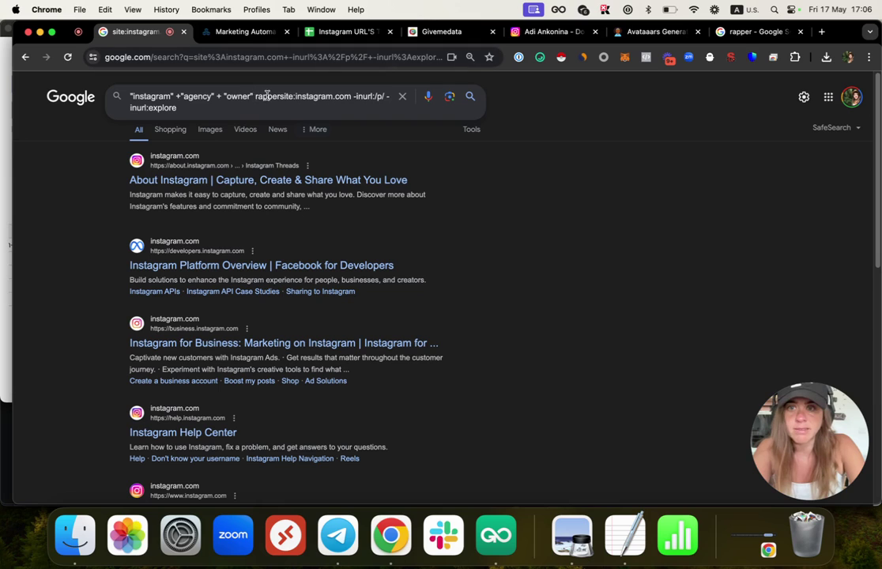
double_click(267, 96)
key(BackSpace)
key(Return)
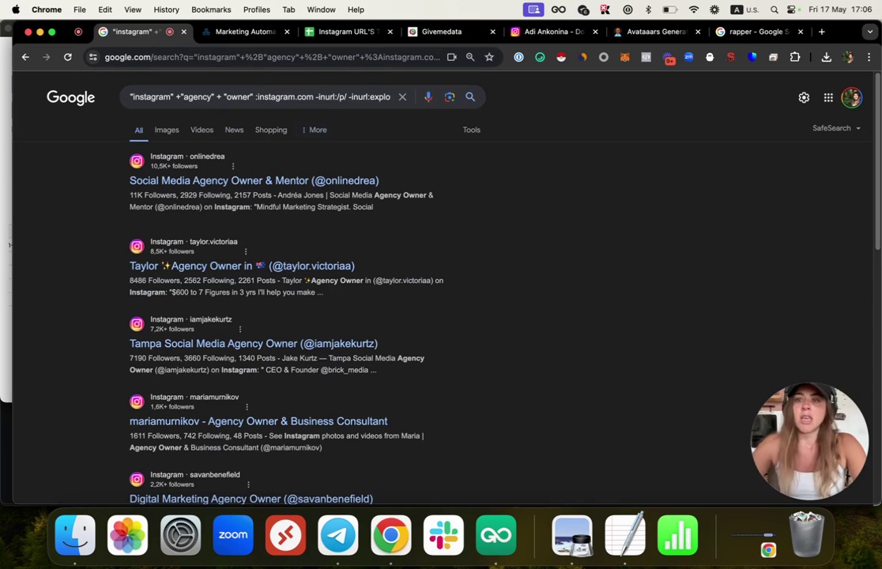
scroll(290, 378, down, 5)
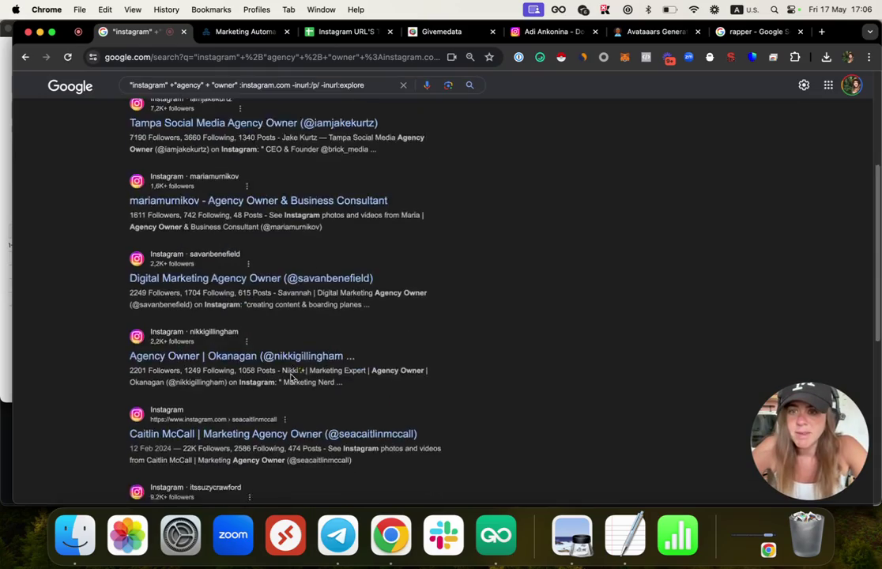
scroll(290, 377, down, 20)
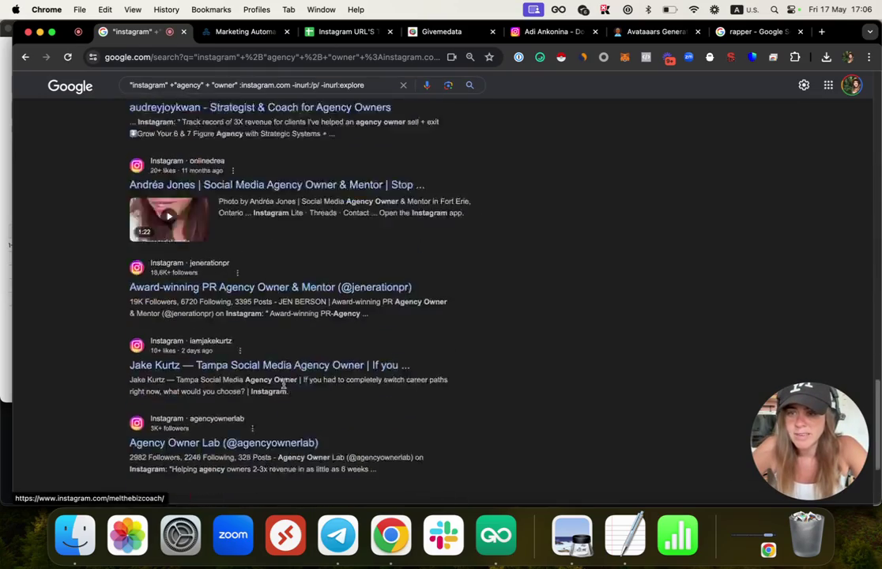
scroll(283, 384, down, 10)
scroll(279, 348, down, 10)
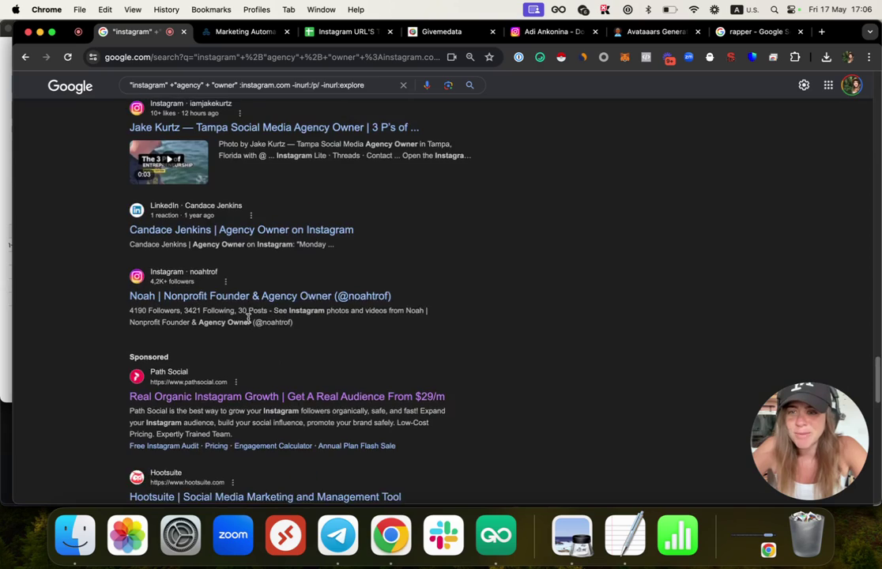
scroll(241, 317, up, 5)
scroll(241, 317, up, 3)
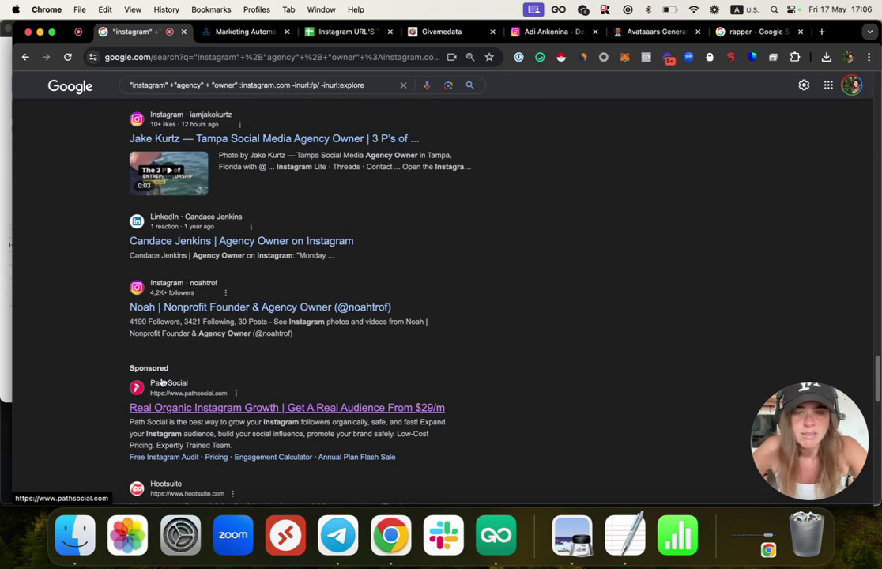
scroll(164, 419, down, 2)
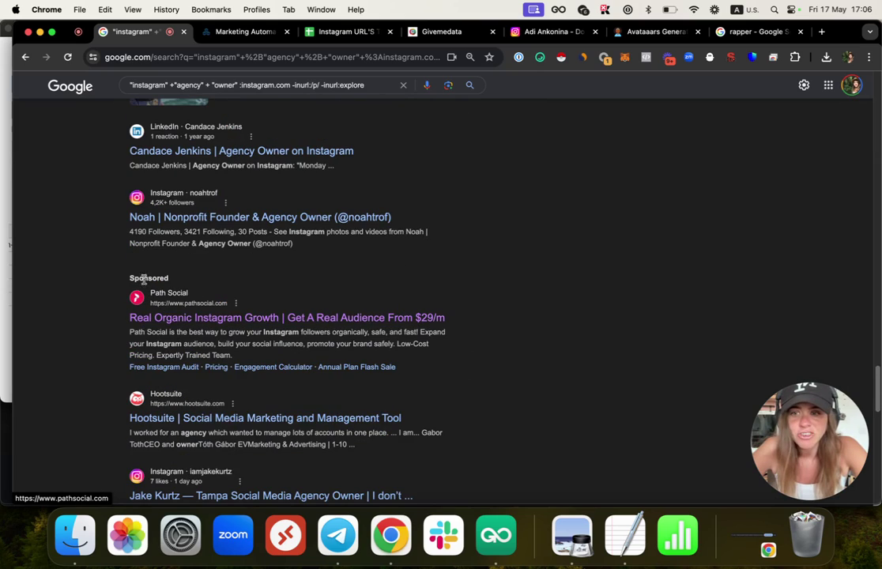
scroll(148, 292, down, 15)
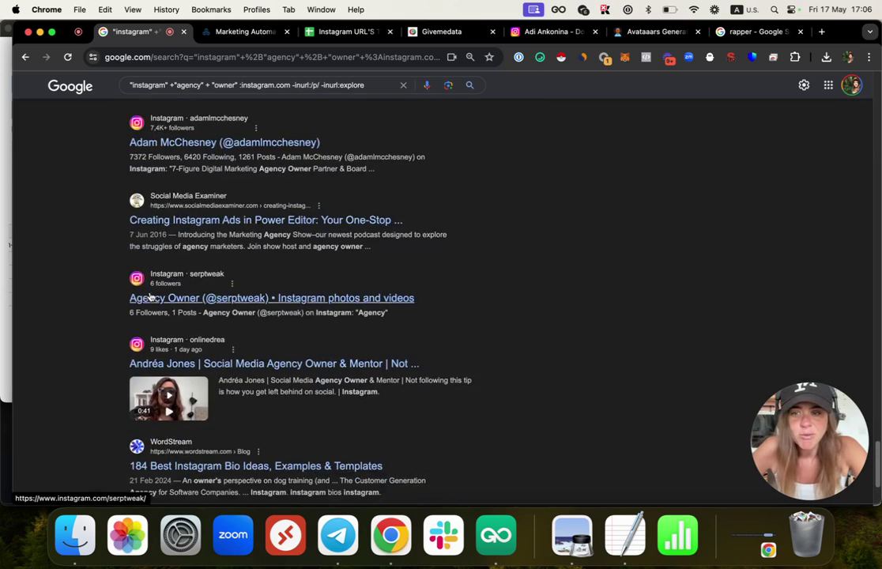
scroll(149, 300, down, 8)
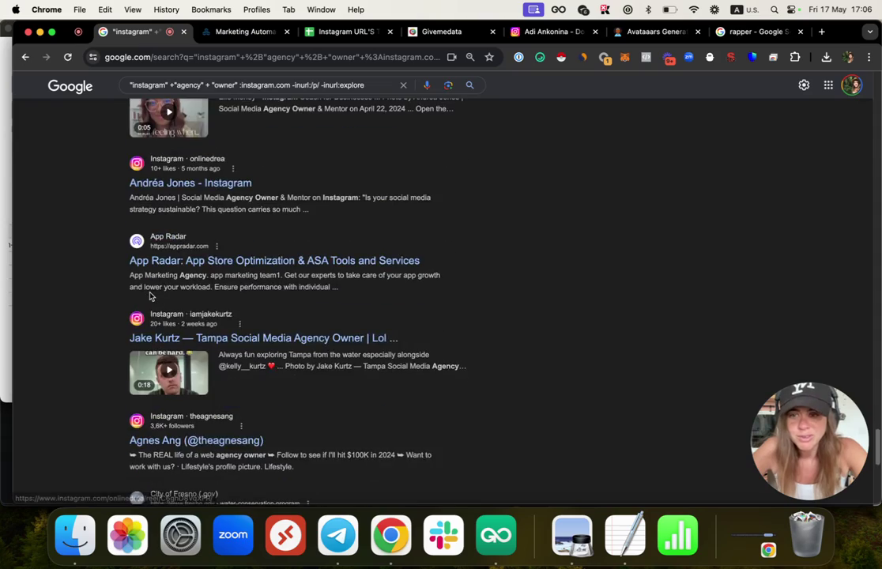
scroll(150, 313, down, 8)
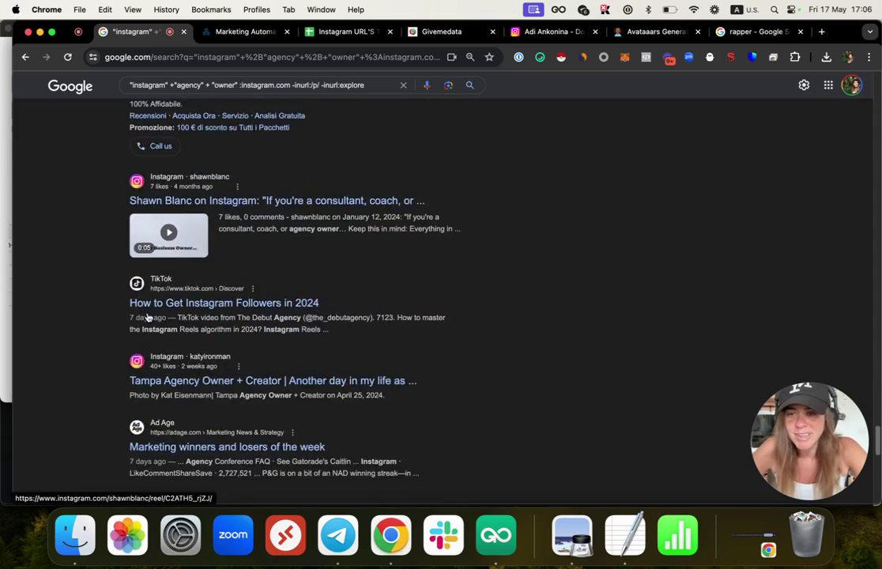
scroll(159, 251, up, 16)
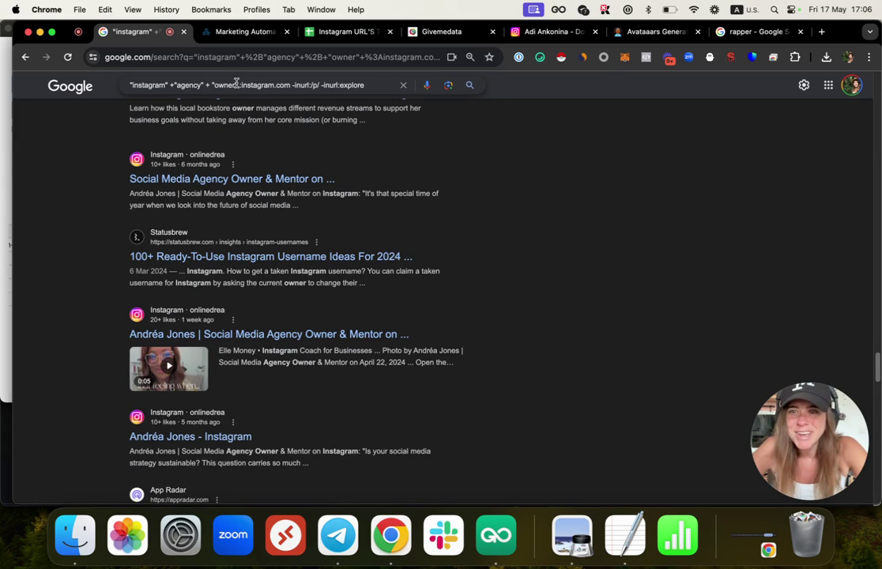
scroll(272, 309, down, 20)
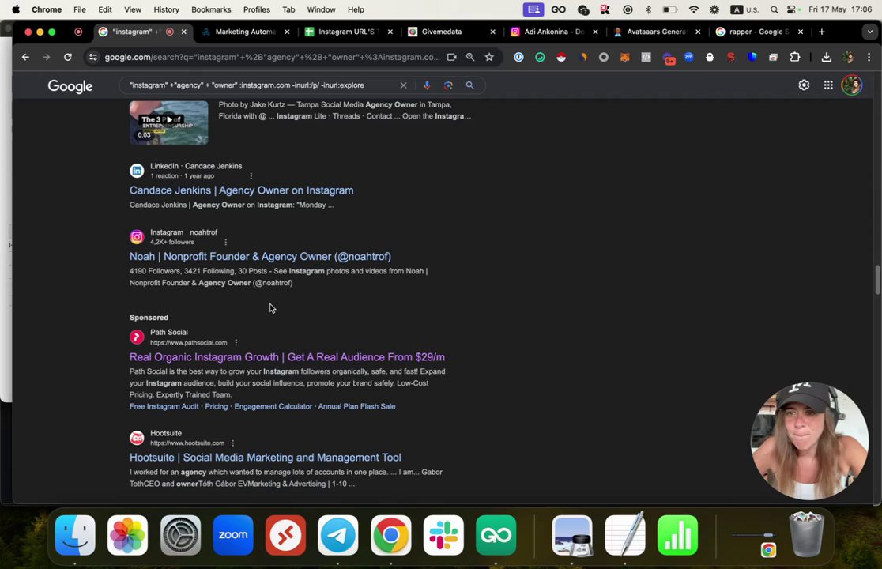
scroll(269, 308, up, 15)
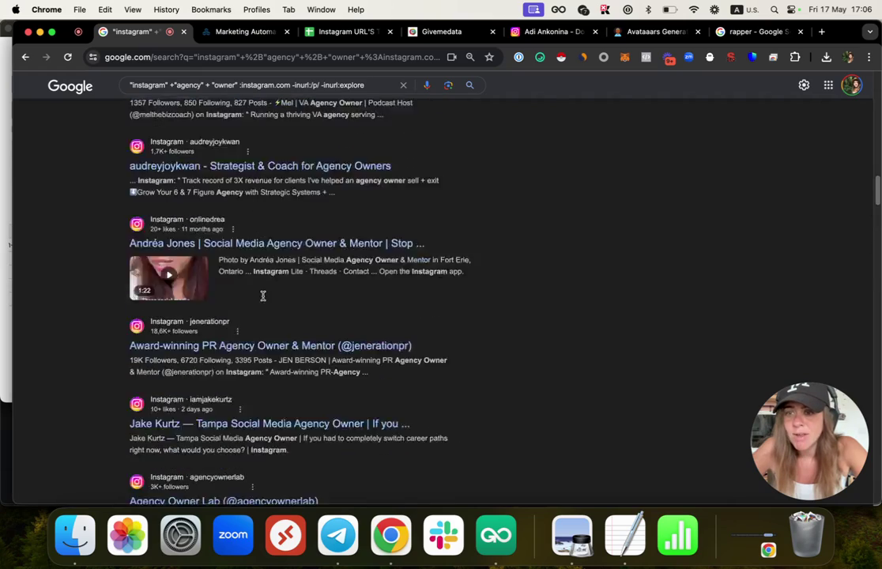
scroll(261, 298, up, 10)
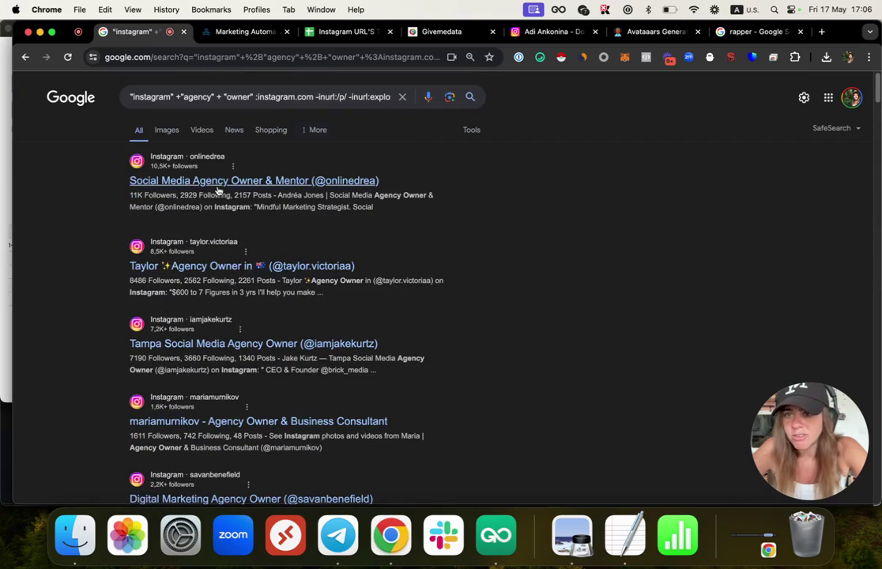
right_click(226, 190)
click(227, 191)
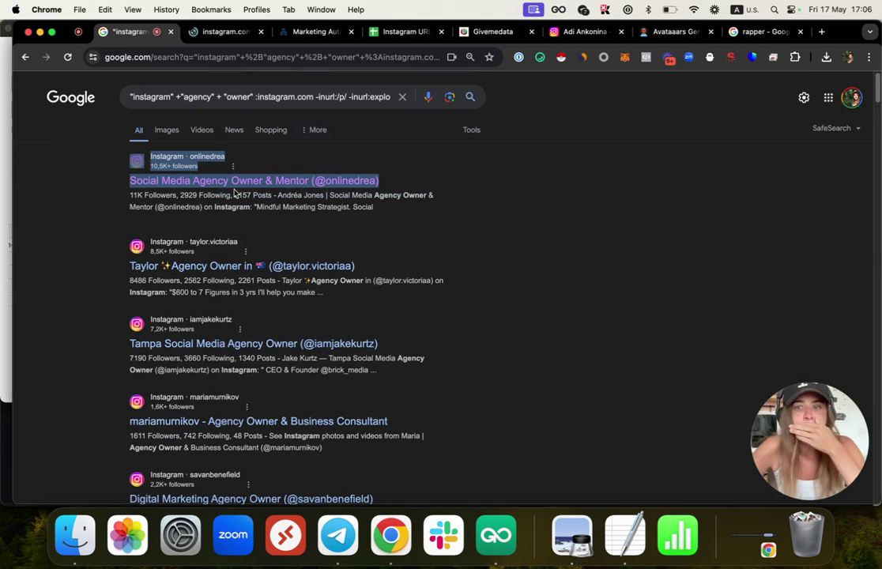
click(234, 33)
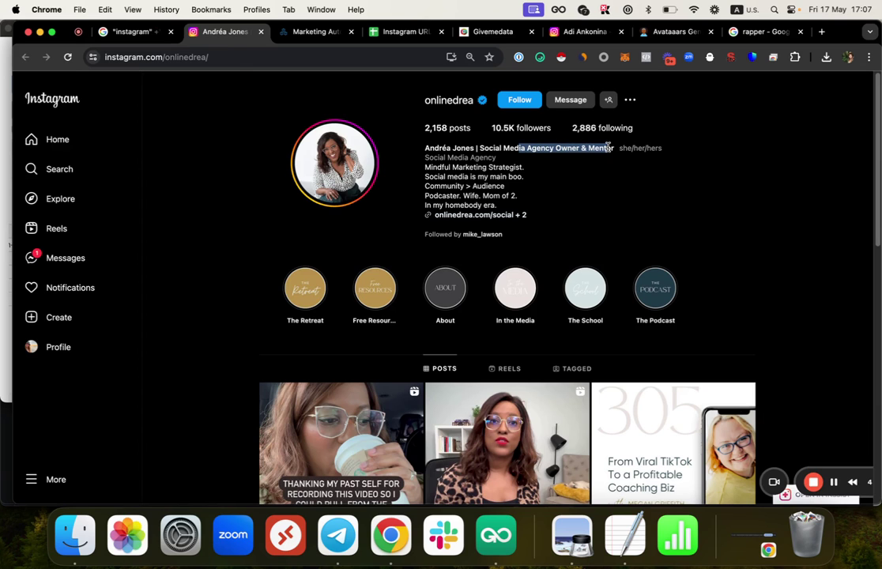
scroll(607, 143, down, 3)
scroll(580, 353, down, 3)
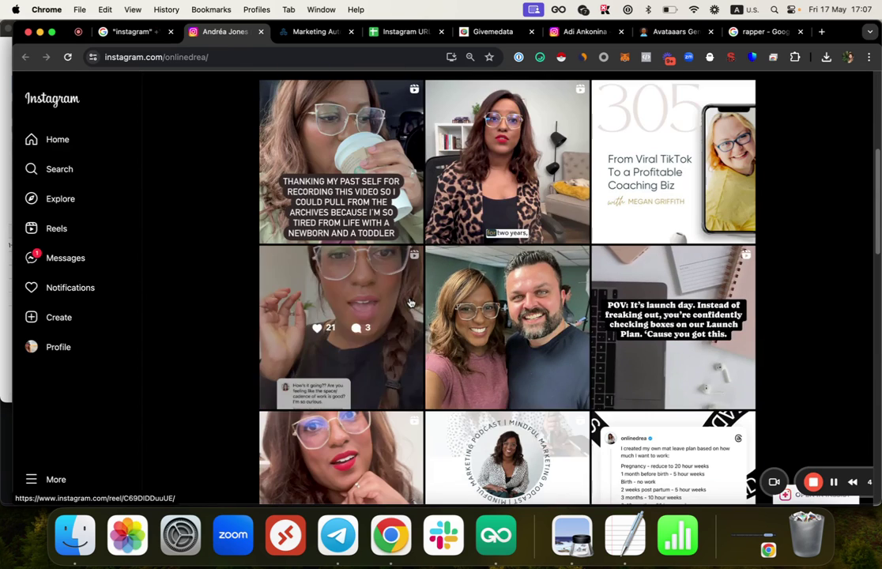
scroll(365, 299, down, 3)
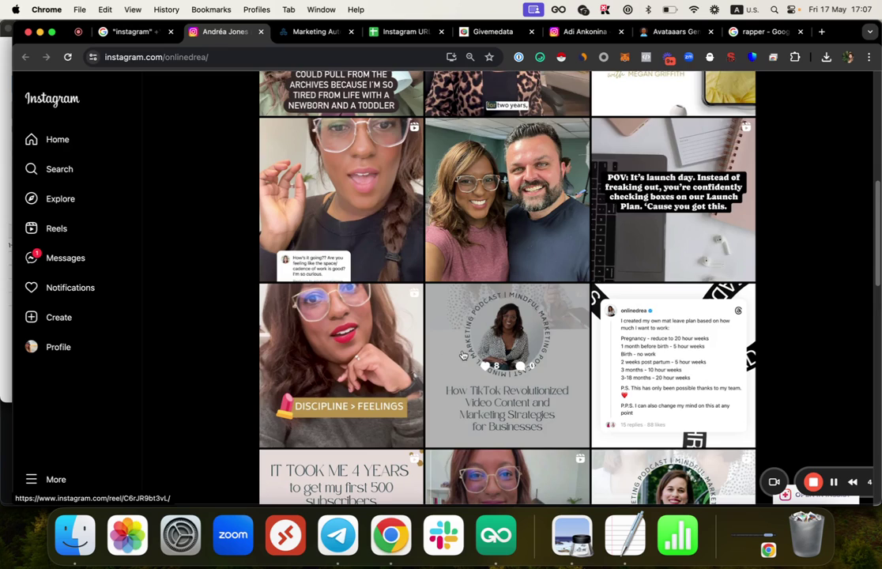
scroll(463, 356, down, 3)
scroll(392, 374, up, 7)
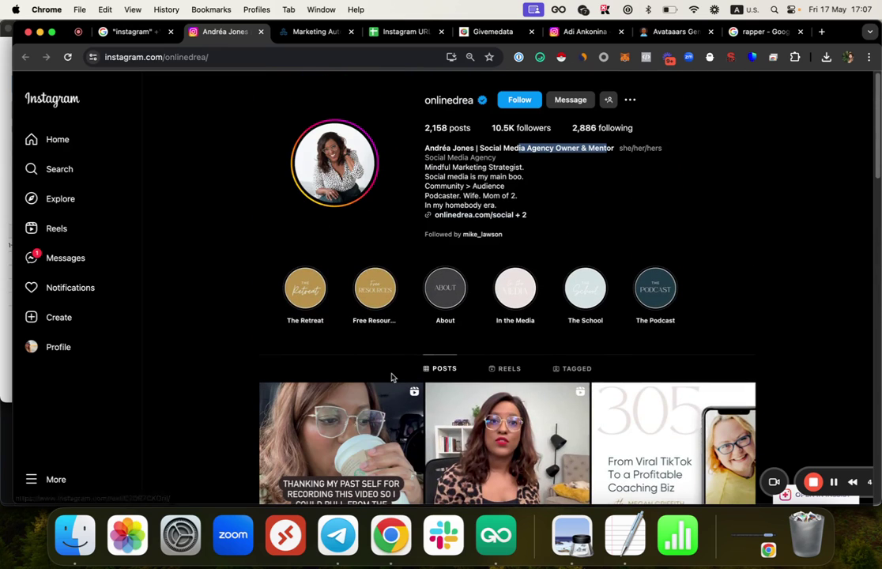
drag(442, 161, 509, 191)
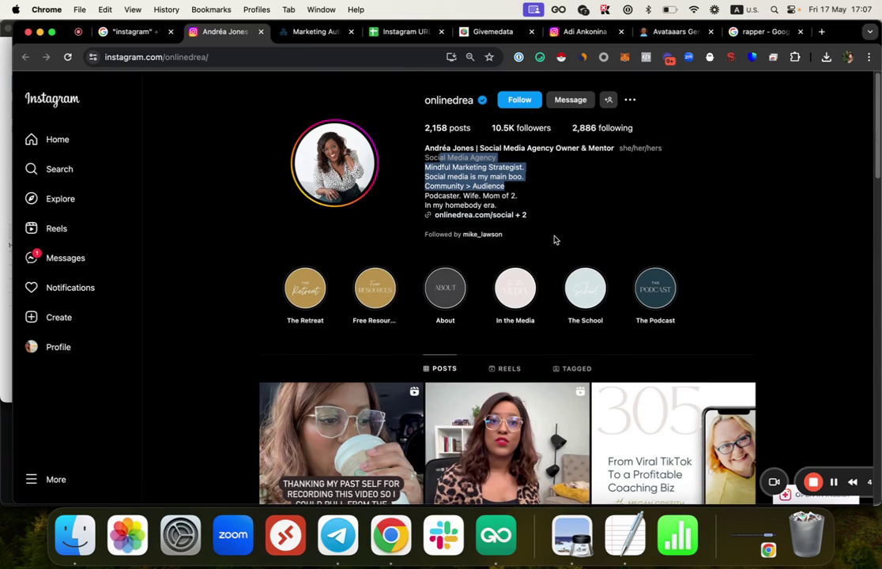
scroll(554, 240, down, 10)
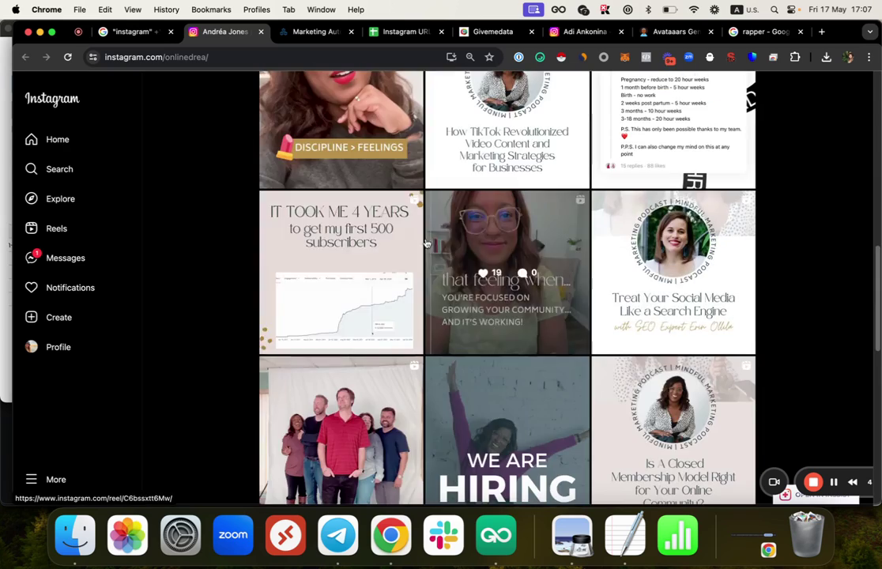
scroll(426, 243, down, 10)
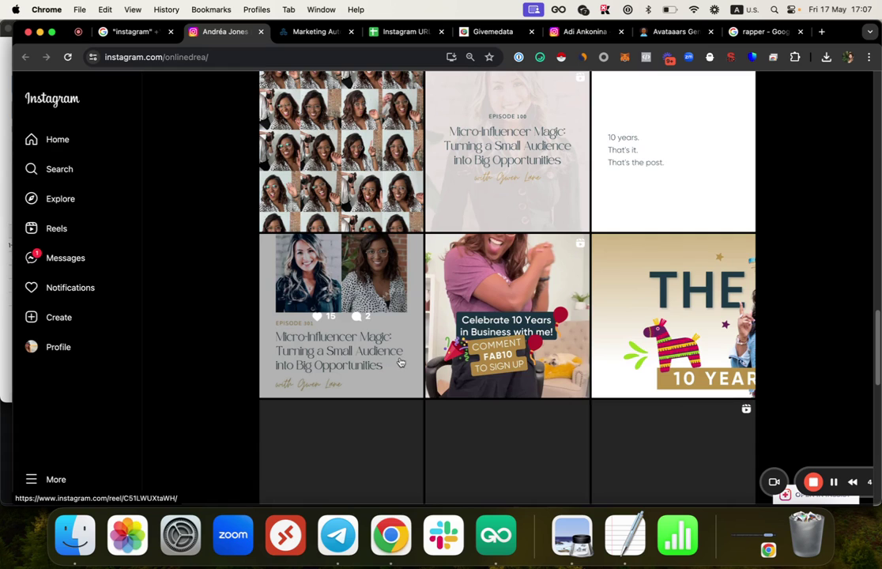
scroll(397, 361, up, 15)
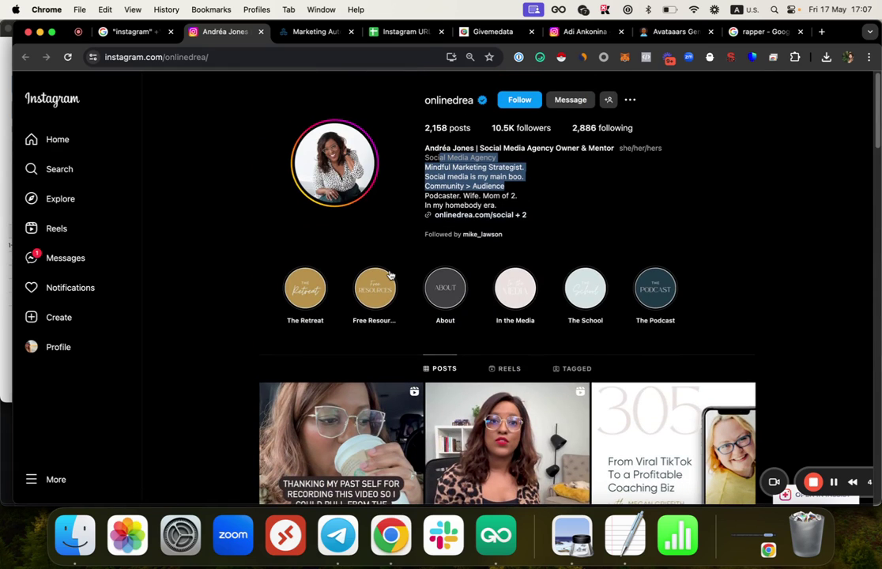
click(103, 33)
right_click(261, 267)
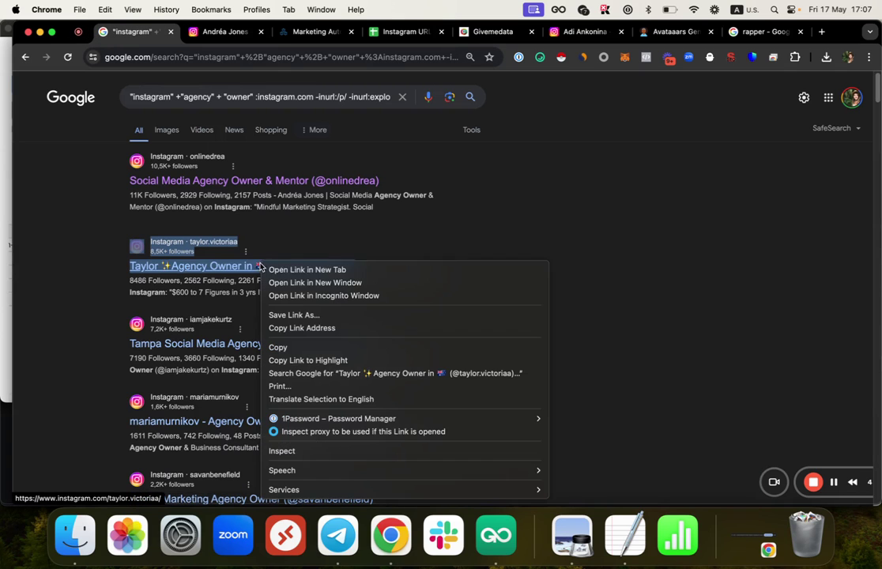
click(261, 271)
drag(274, 36, 222, 38)
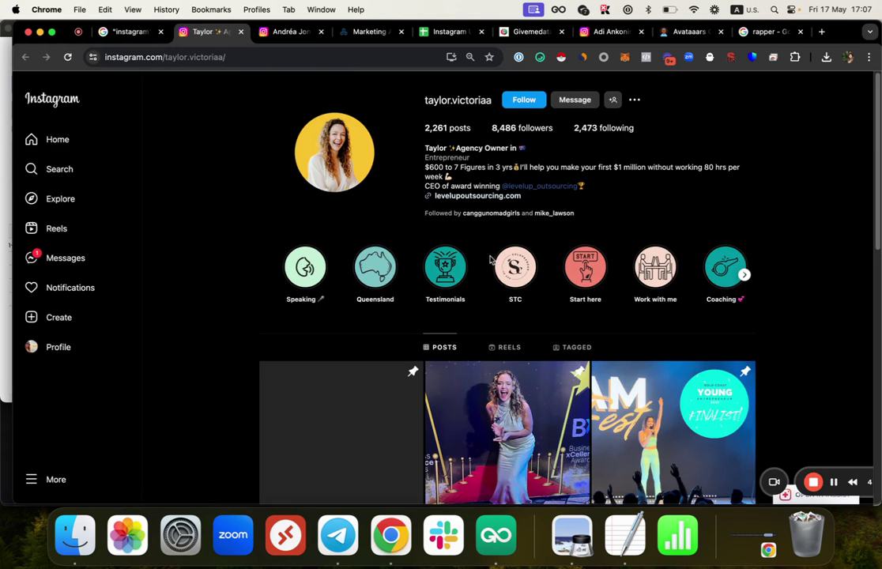
scroll(474, 276, down, 3)
scroll(490, 323, up, 3)
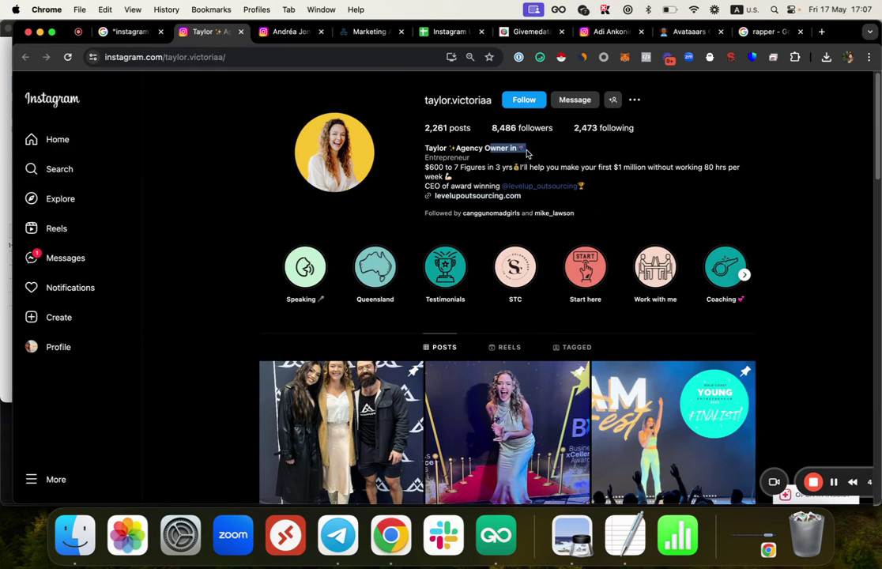
scroll(510, 298, down, 6)
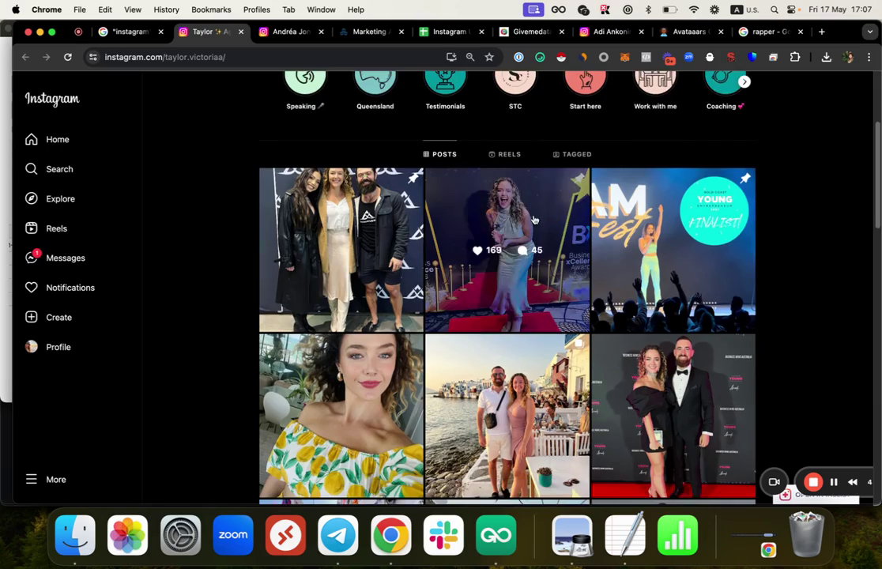
scroll(510, 298, down, 5)
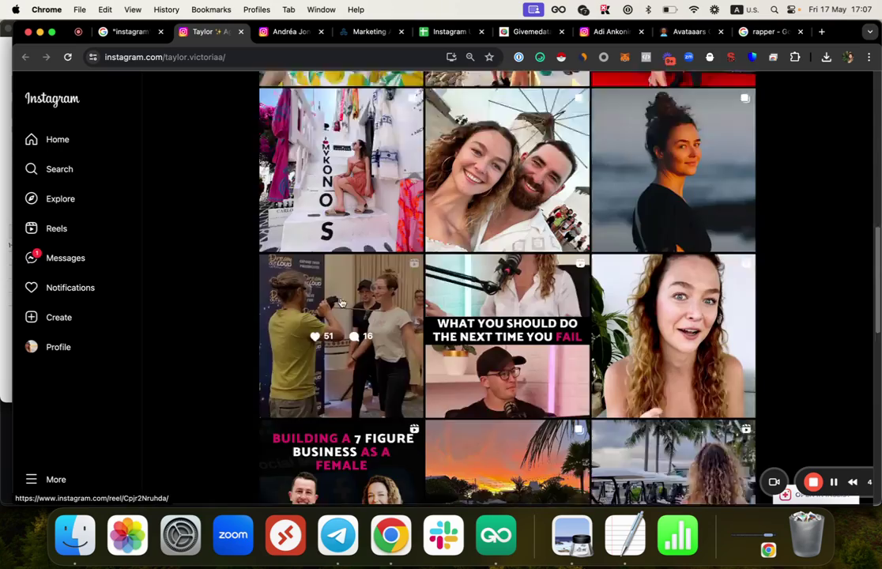
scroll(445, 340, down, 5)
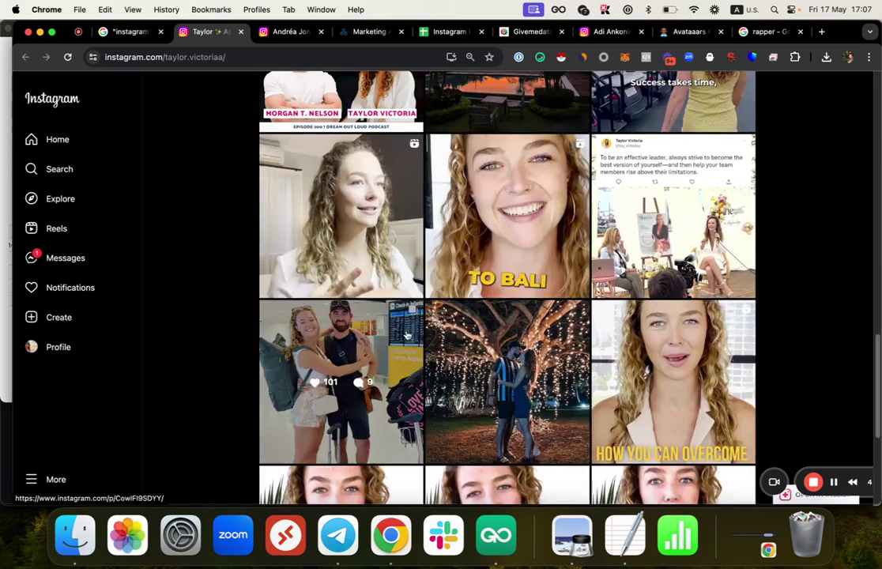
scroll(400, 275, down, 3)
scroll(400, 274, down, 3)
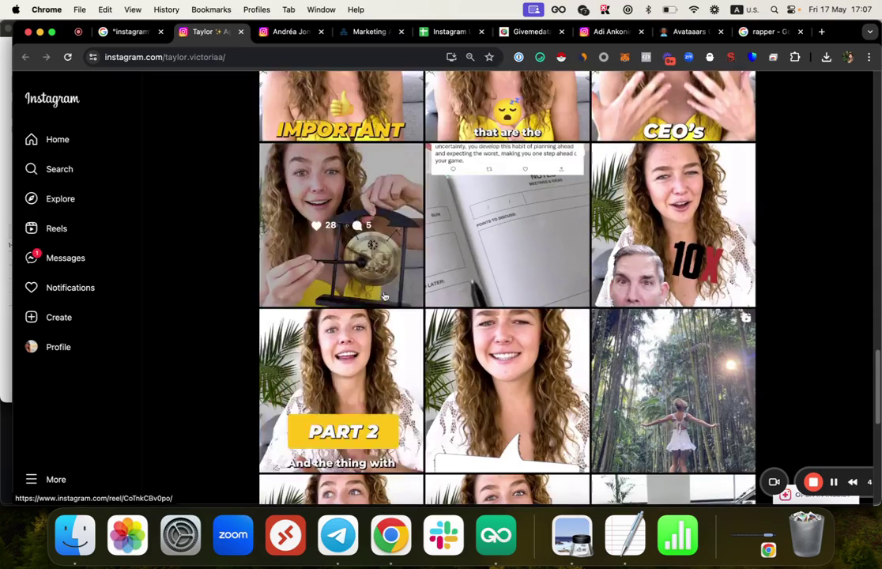
scroll(356, 197, down, 2)
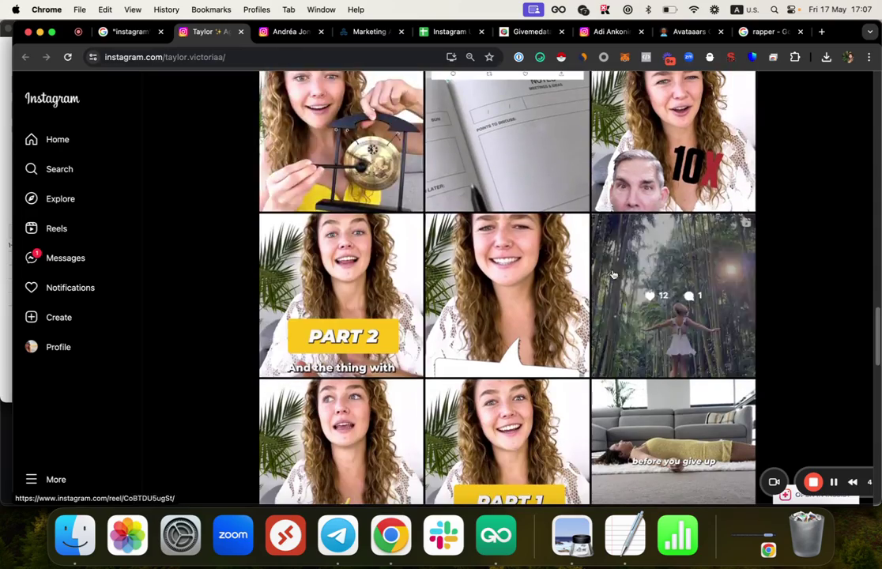
scroll(506, 237, up, 20)
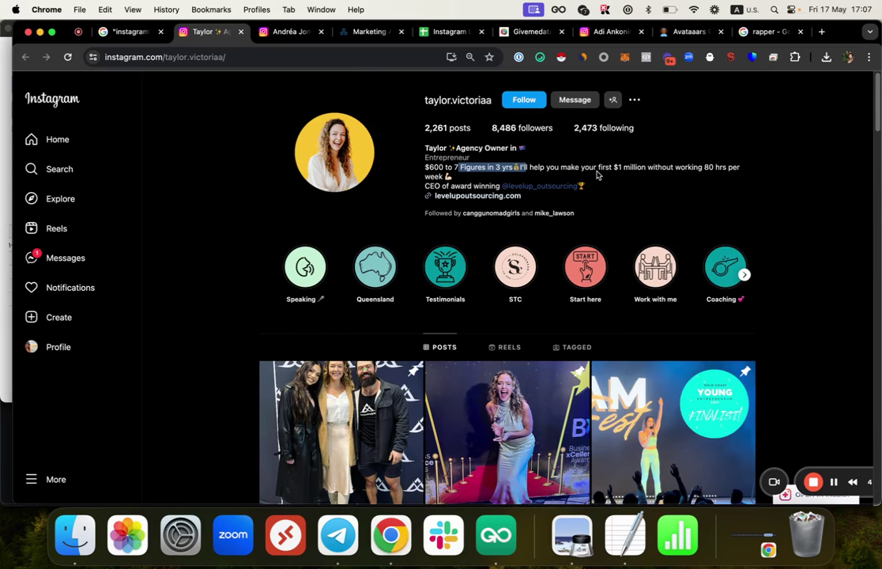
Step: Replace the agency-owner keywords in the Instagram query with "new york" "foddy"
click(150, 32)
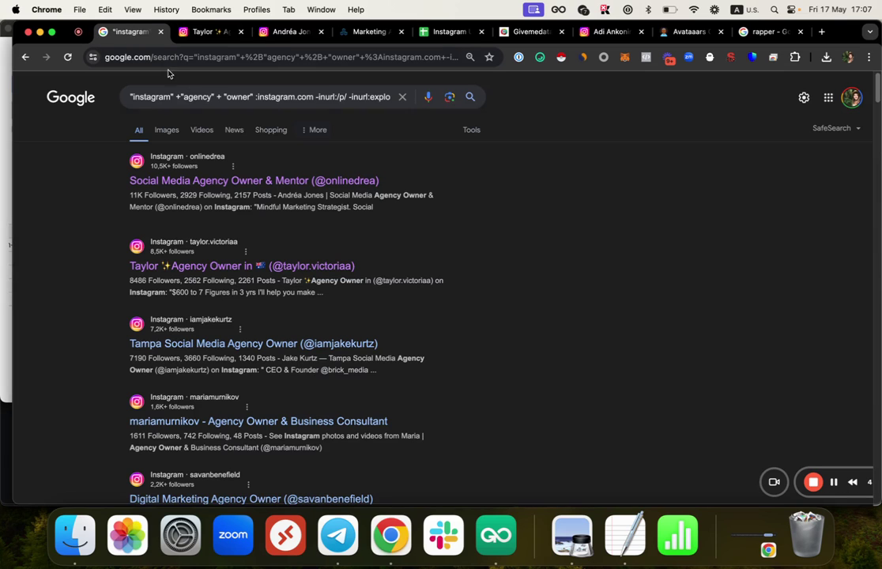
drag(255, 96, 95, 96)
key(BackSpace)
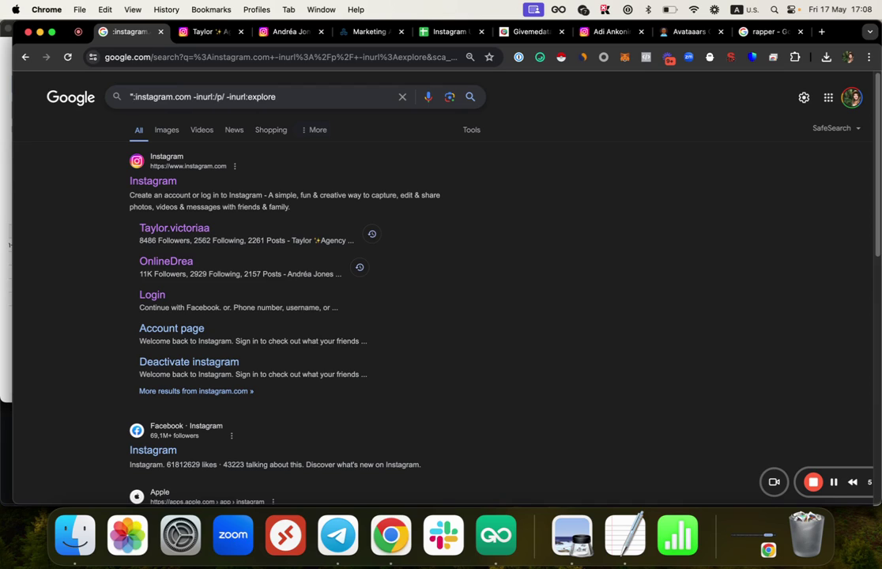
text(new york" )
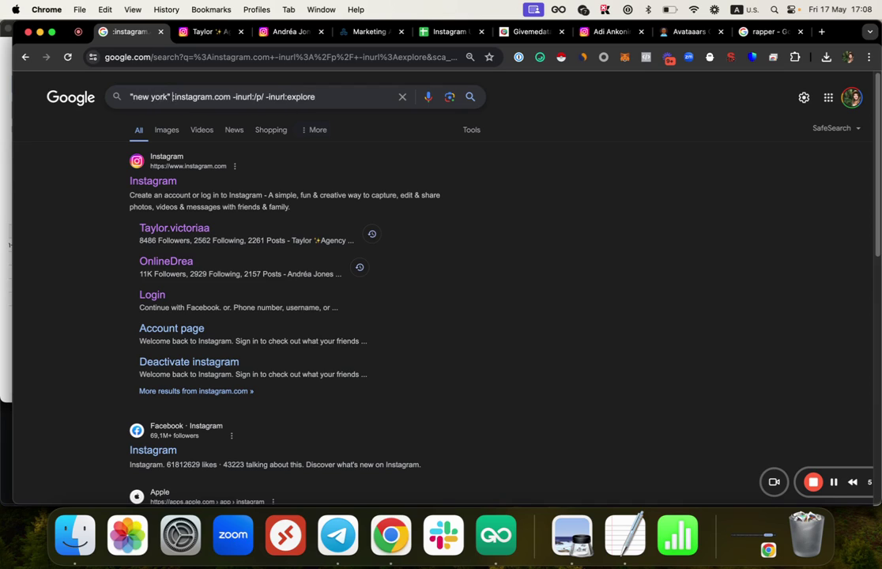
text("fodd)
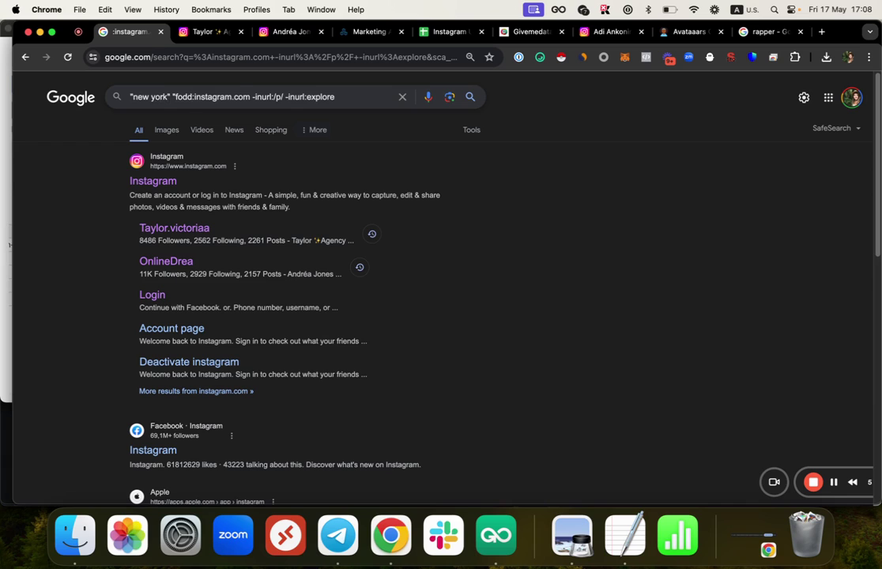
text(y")
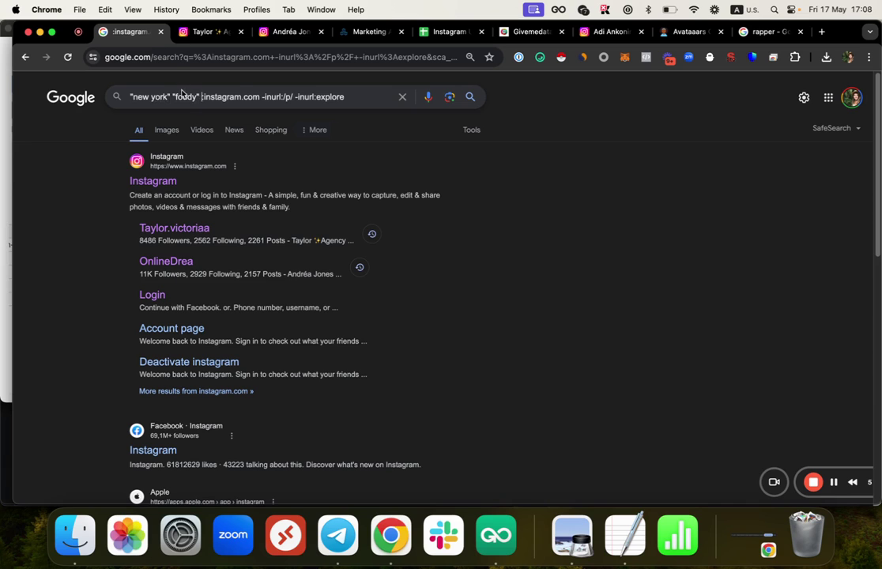
click(767, 31)
Step: In the rapper tab, search foddy, then accept the corrected foodie food lover search
triple_click(300, 97)
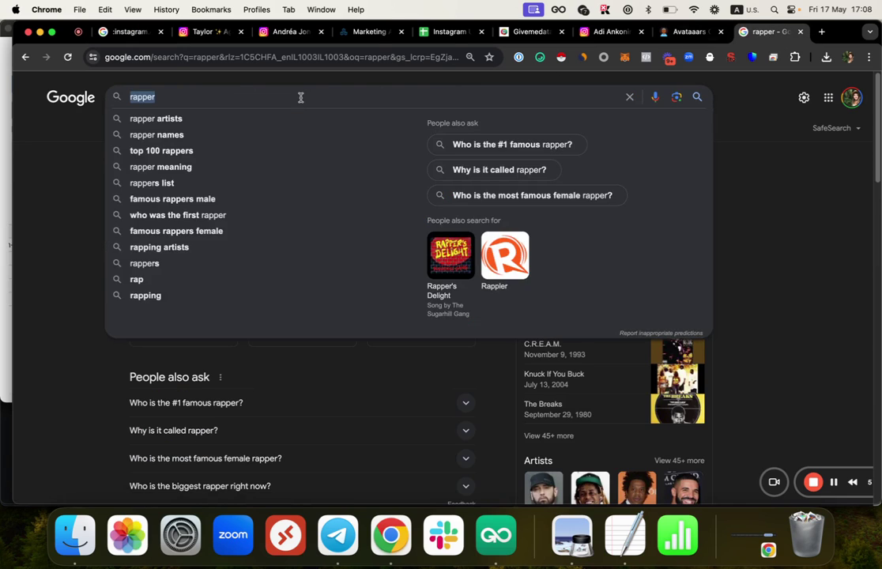
text(foddy)
key(Return)
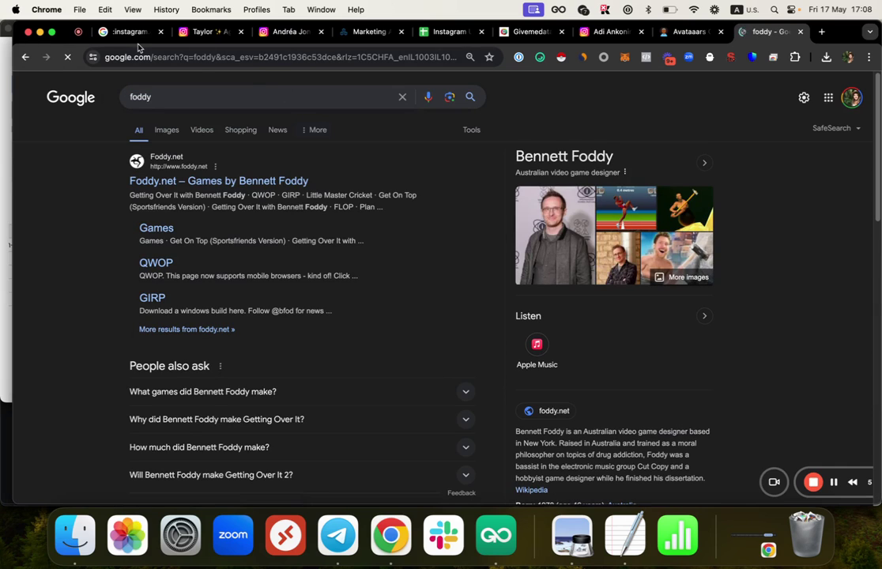
click(256, 100)
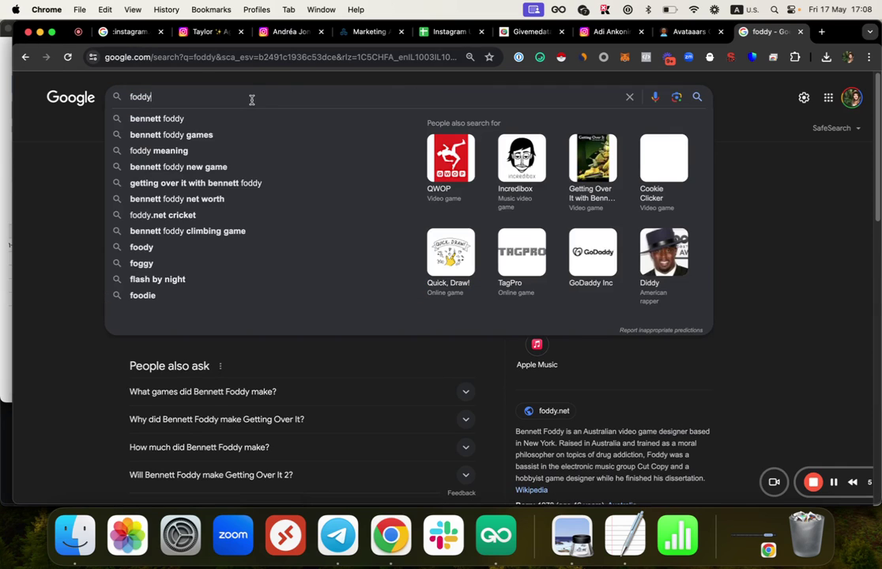
text(ffod lover)
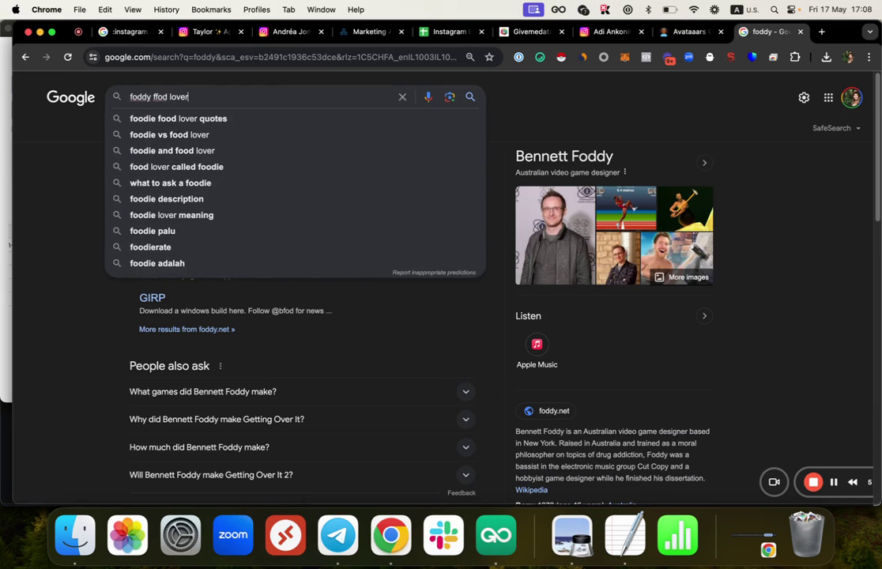
key(Return)
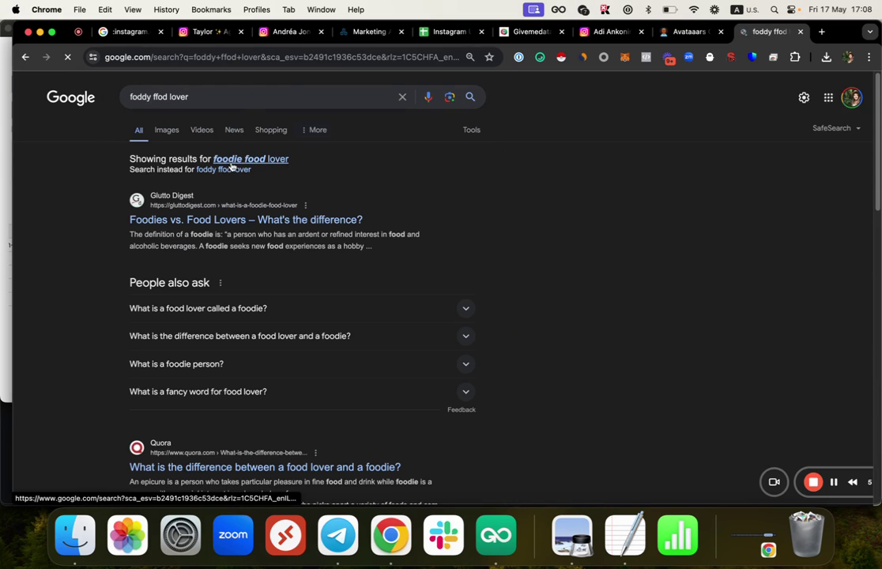
click(246, 159)
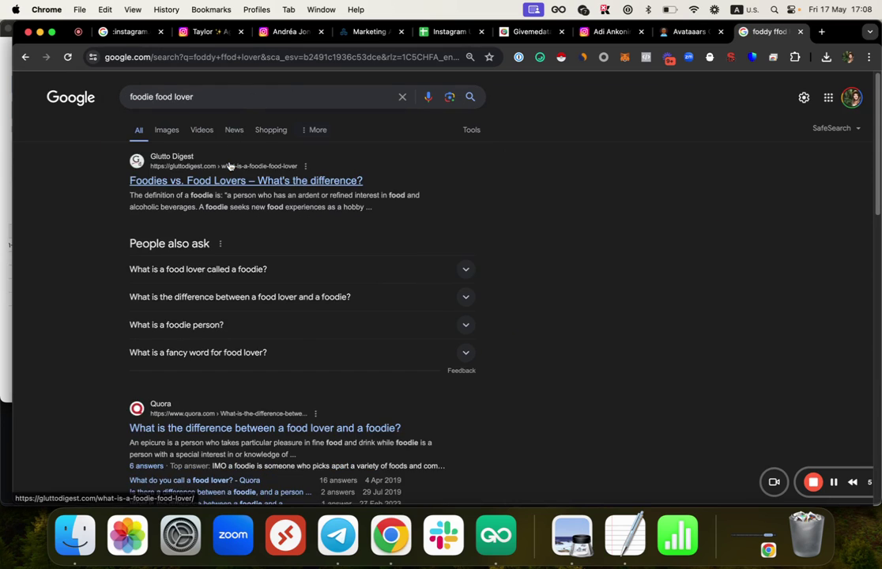
Step: View the "new york" "foodie" Instagram results listing NYC foodie profiles
double_click(140, 96)
click(30, 208)
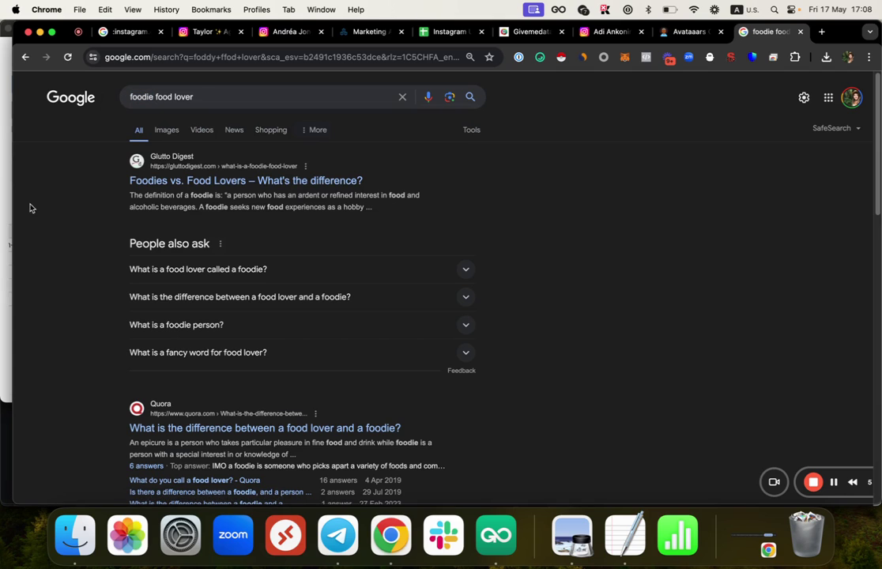
double_click(141, 95)
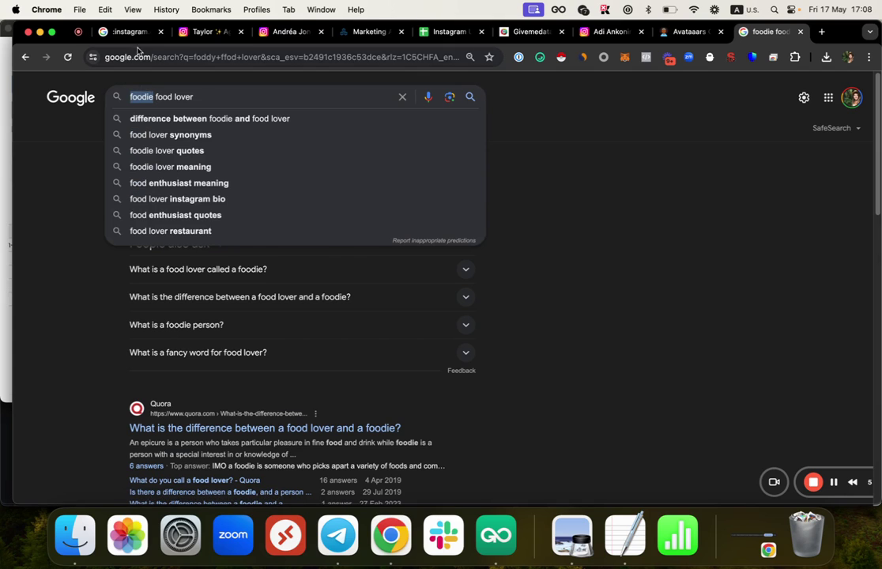
click(129, 31)
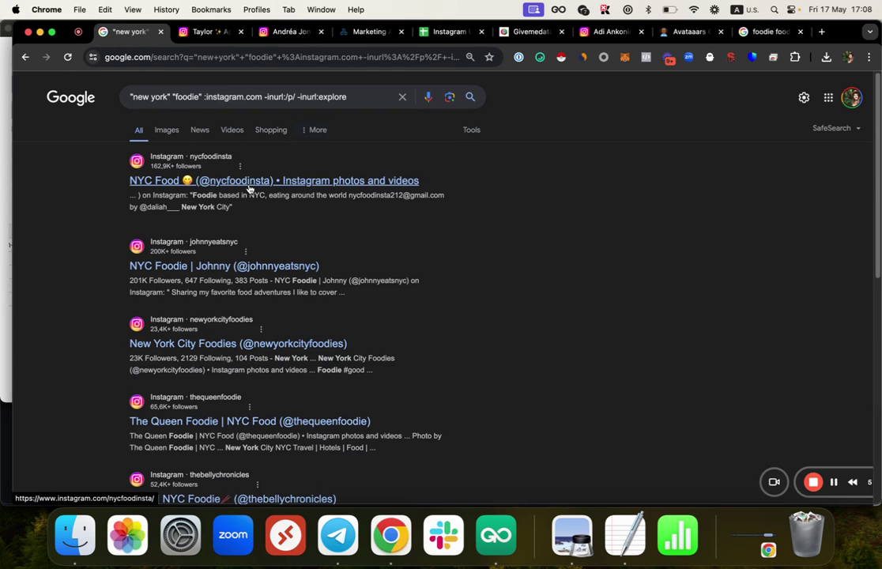
scroll(249, 189, down, 15)
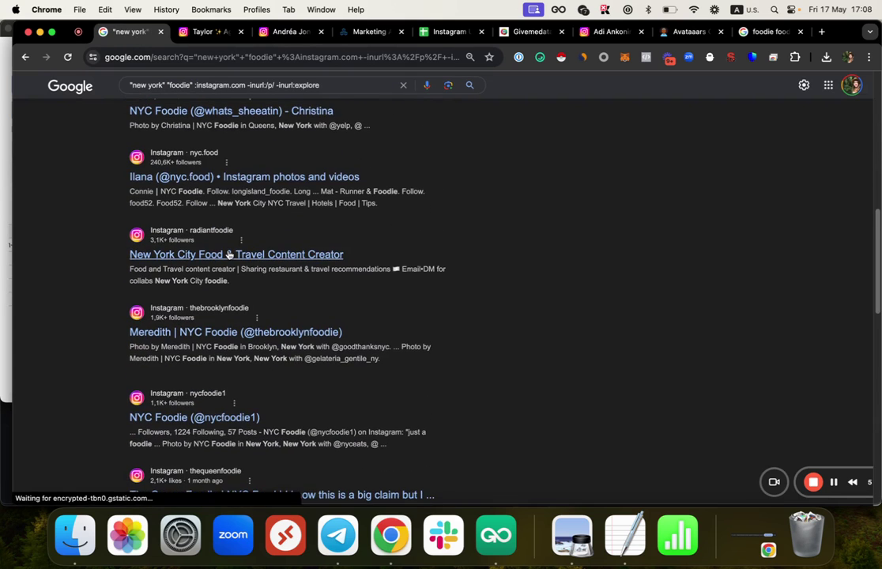
scroll(229, 254, down, 12)
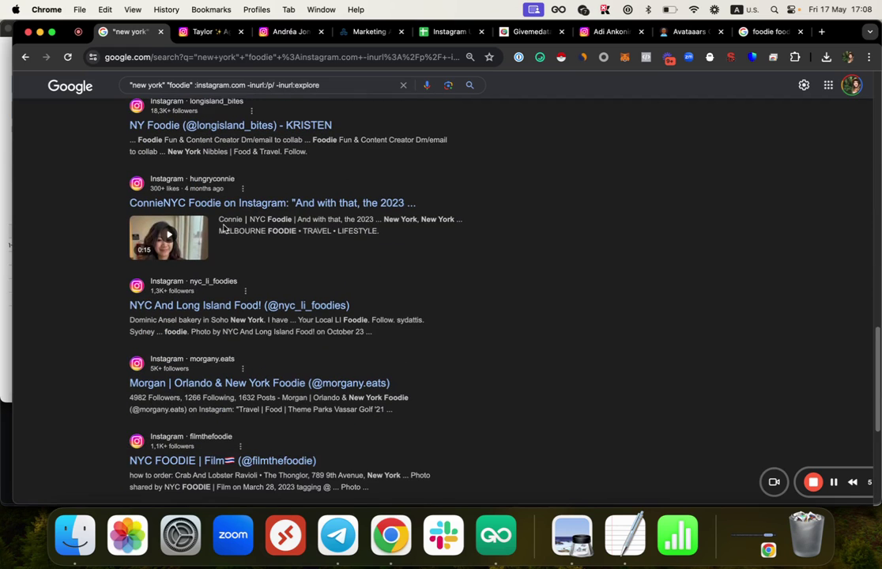
scroll(224, 231, down, 5)
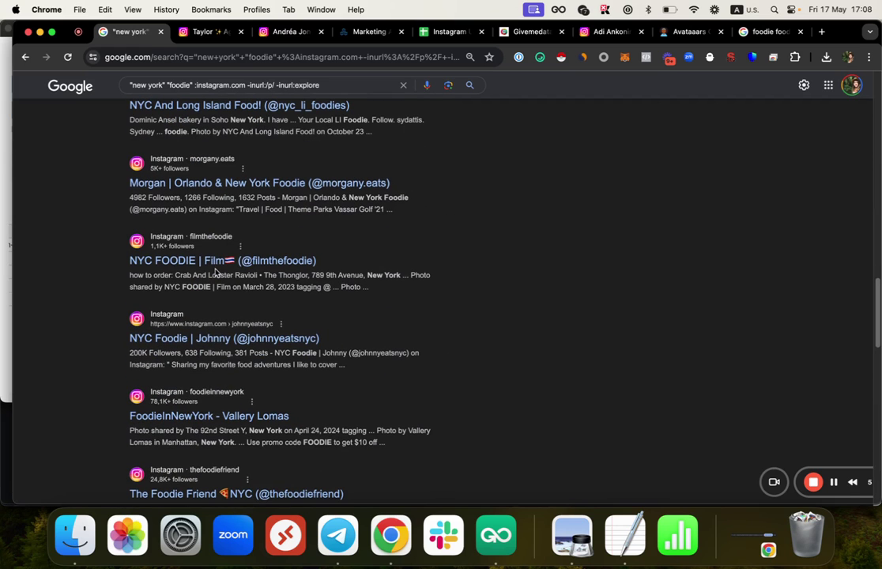
click(203, 339)
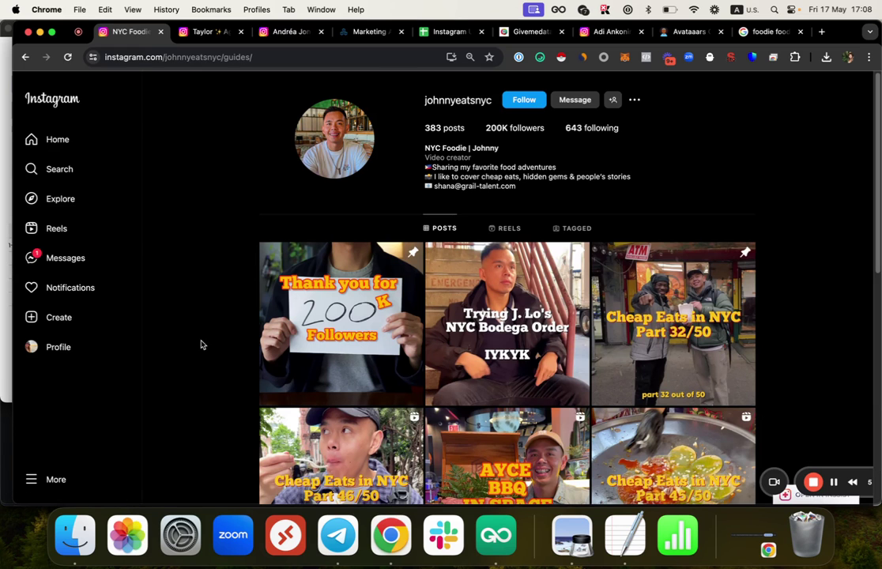
scroll(340, 317, down, 4)
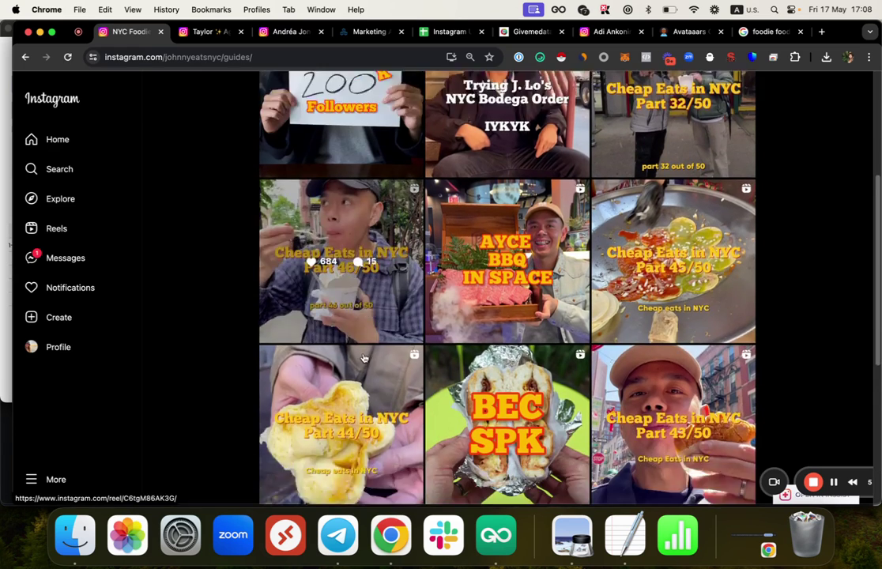
scroll(653, 380, up, 4)
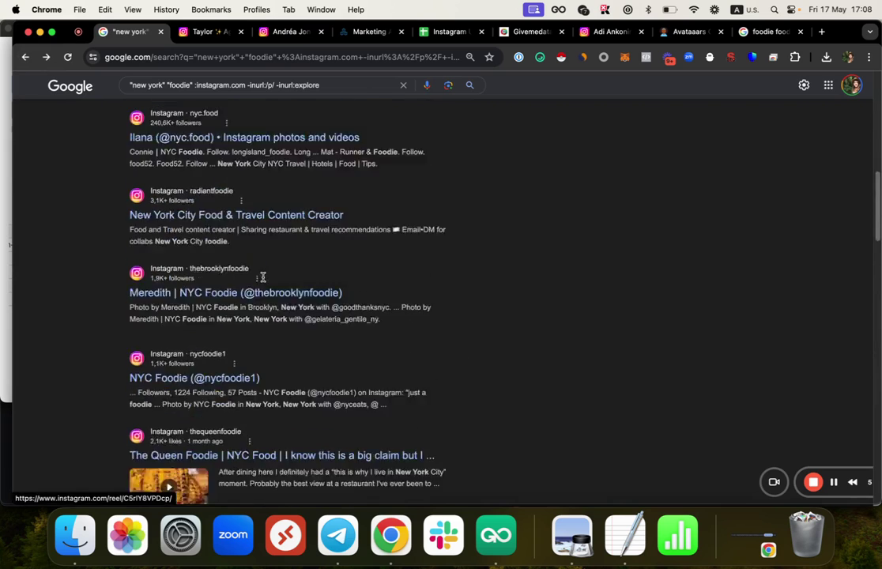
Step: Scroll to the bottom of the New York foodie results and load more results
scroll(264, 282, up, 2)
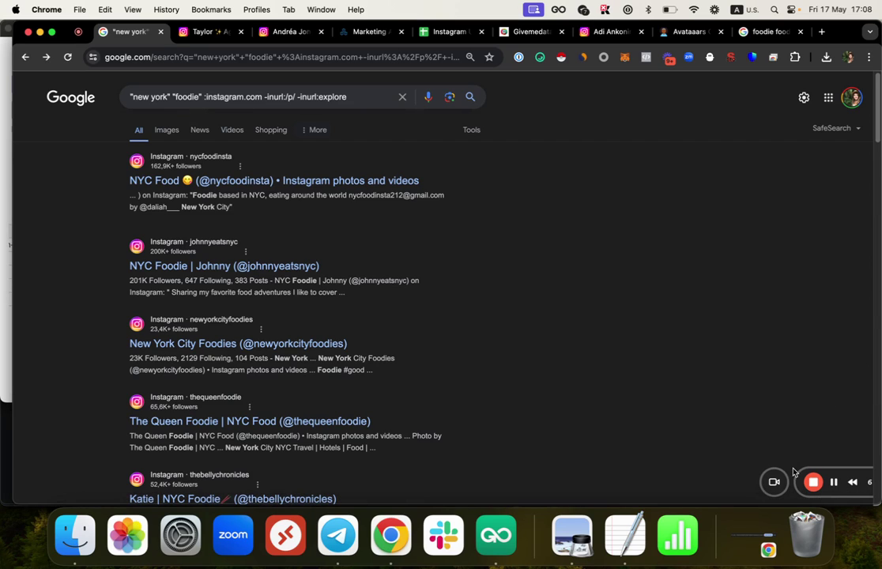
mouse_move(722, 468)
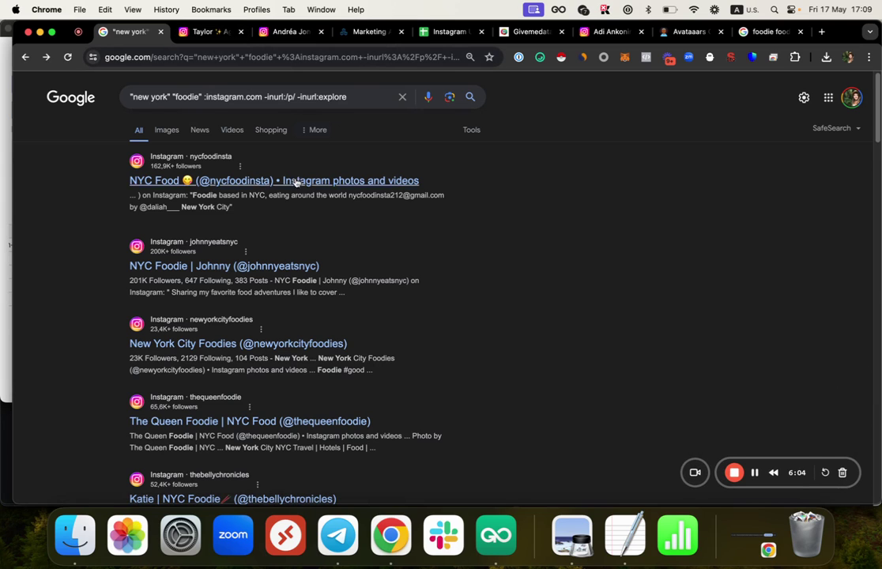
scroll(186, 269, down, 5)
scroll(187, 283, down, 5)
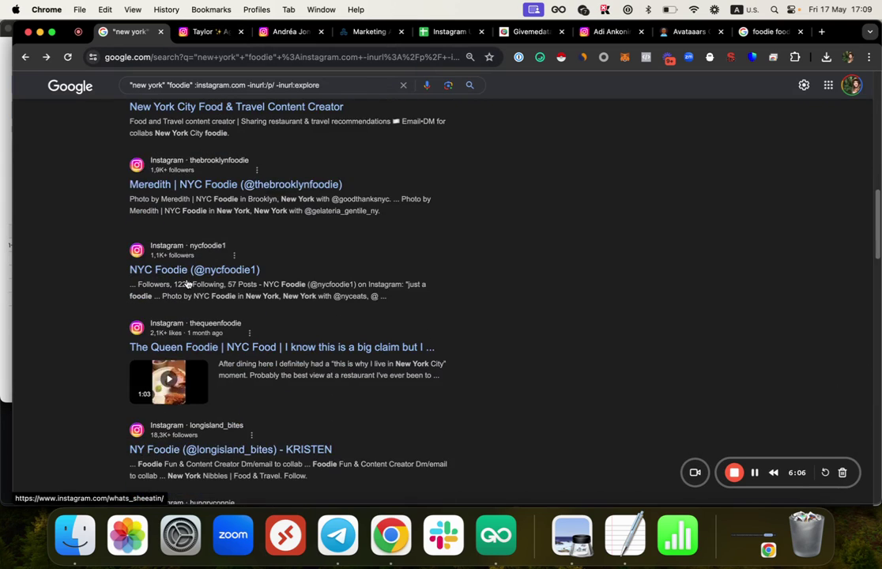
scroll(183, 324, down, 8)
scroll(183, 324, down, 20)
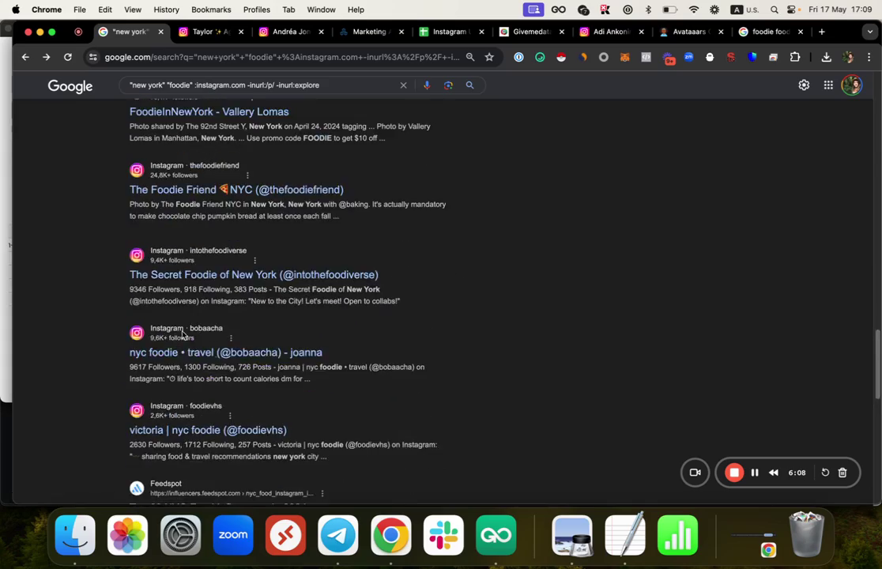
scroll(400, 315, down, 15)
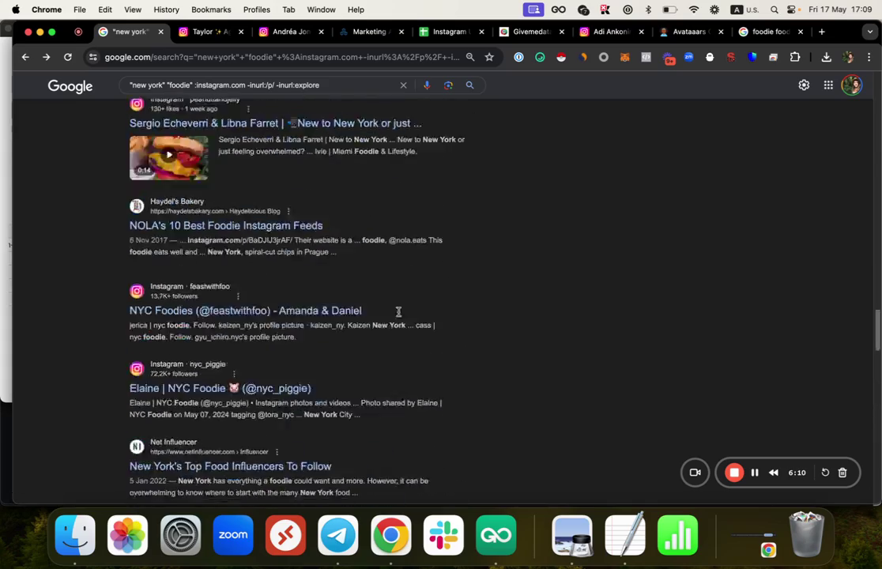
scroll(261, 207, down, 20)
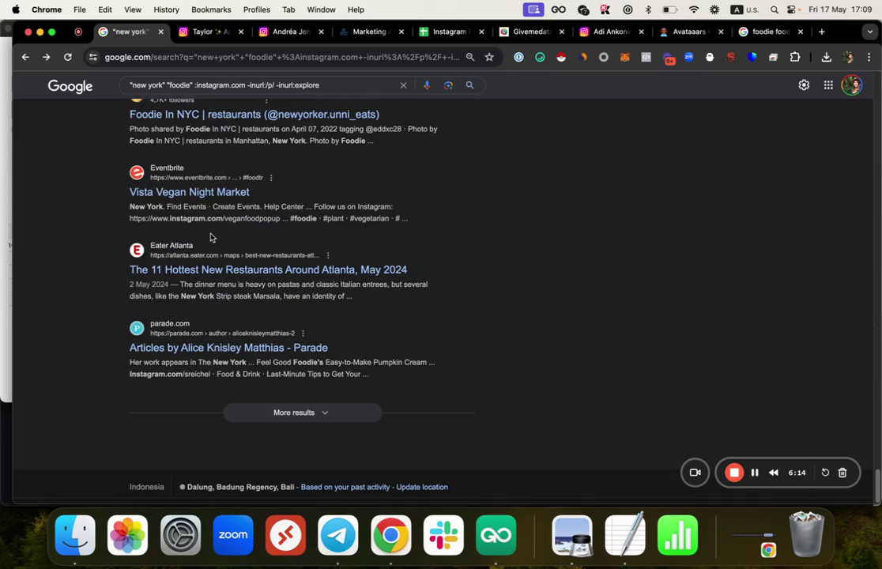
click(288, 416)
Step: Look through the extra results, then bring up the TexAu table of marketing Instagram profiles
scroll(288, 399, down, 8)
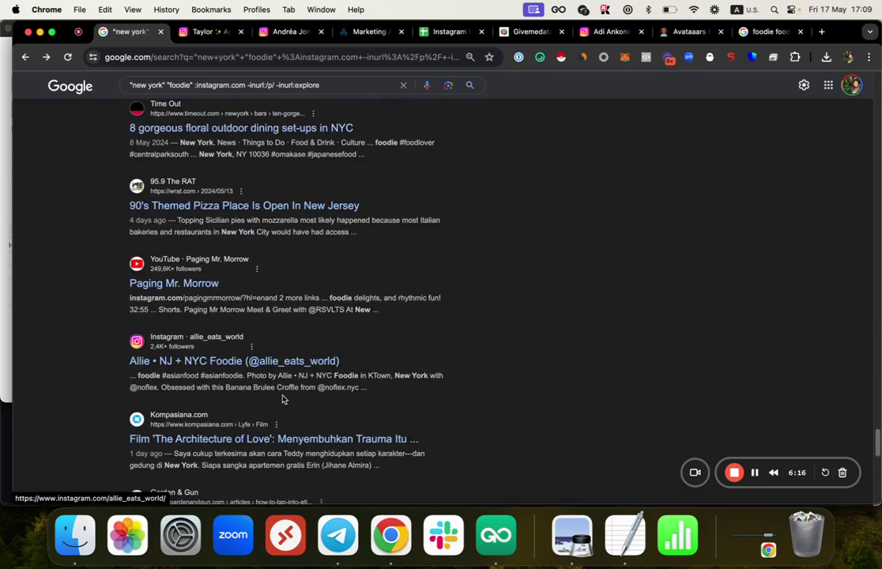
scroll(234, 278, down, 6)
scroll(237, 253, up, 10)
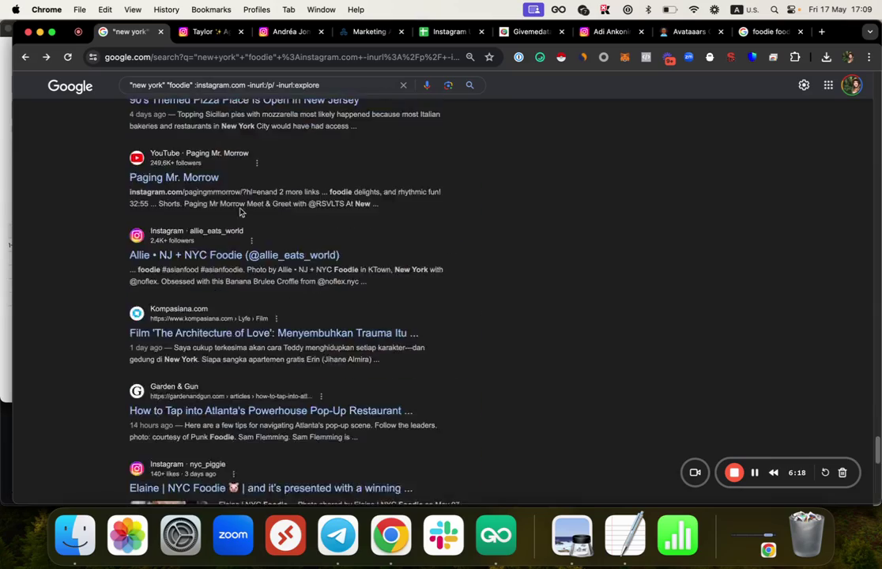
scroll(229, 202, down, 10)
scroll(222, 192, down, 15)
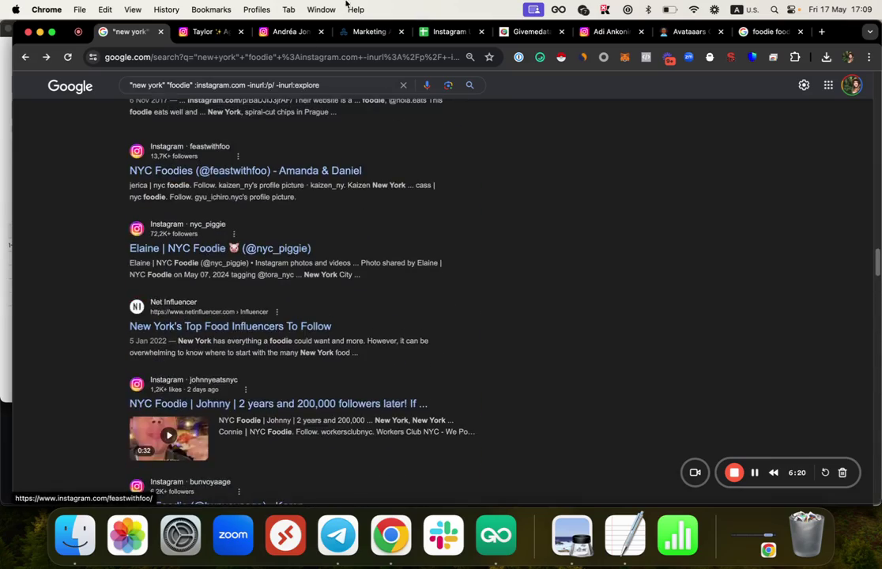
click(368, 32)
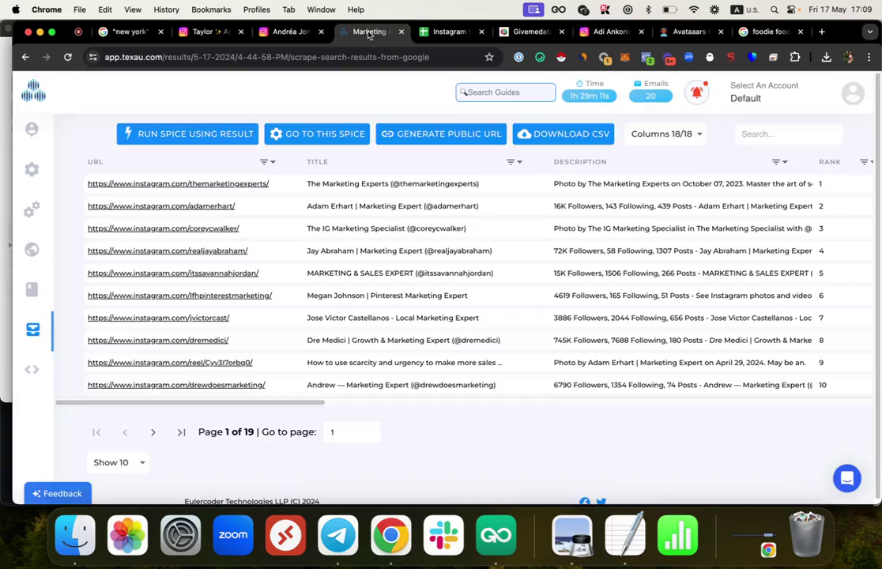
Step: Search TexAu spices for 'google' and open the Scrape Search Results From Google form
click(38, 90)
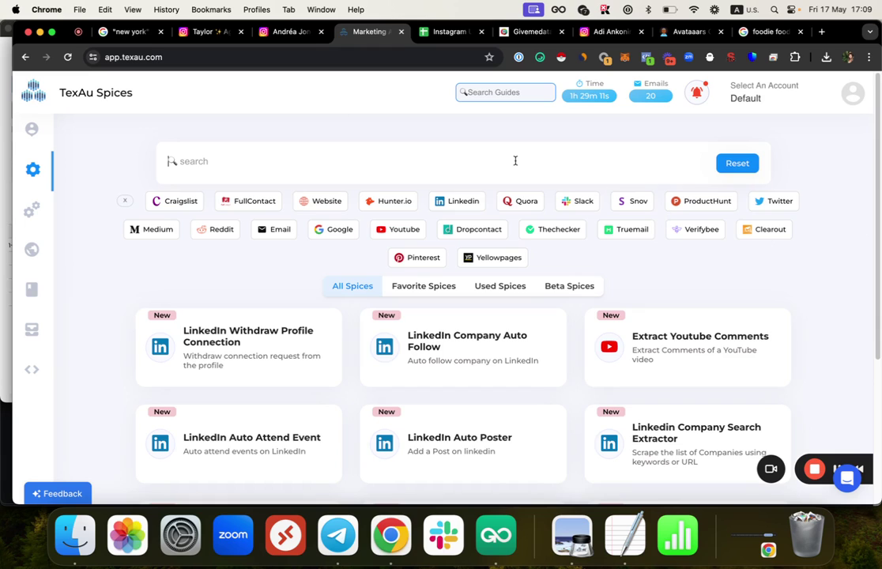
text(google)
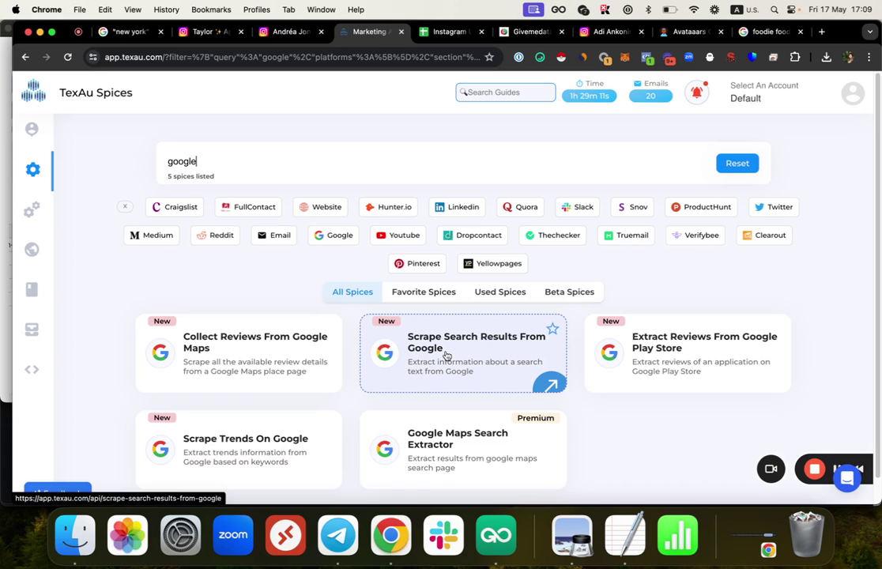
scroll(447, 356, down, 1)
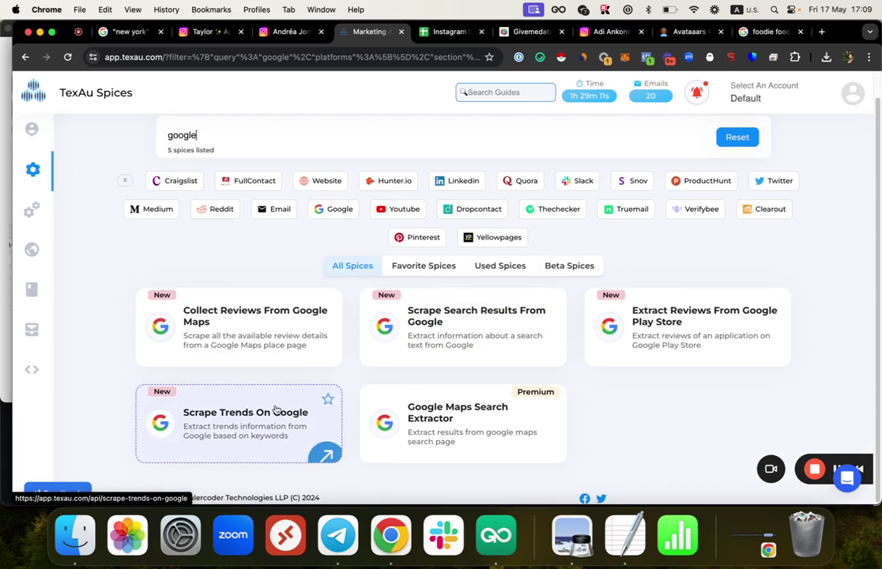
click(458, 334)
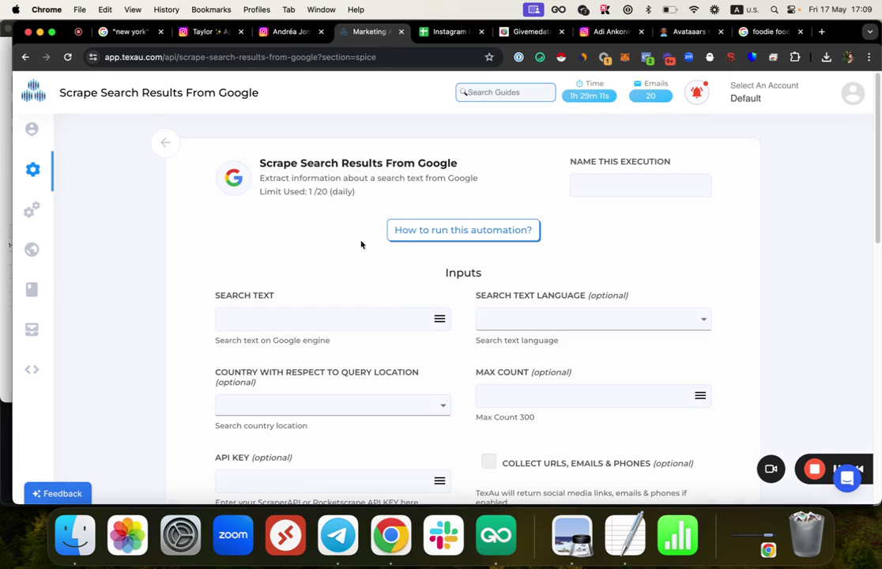
Step: Copy the New York foodie query from the Google results into the spice's search text
click(126, 31)
triple_click(184, 90)
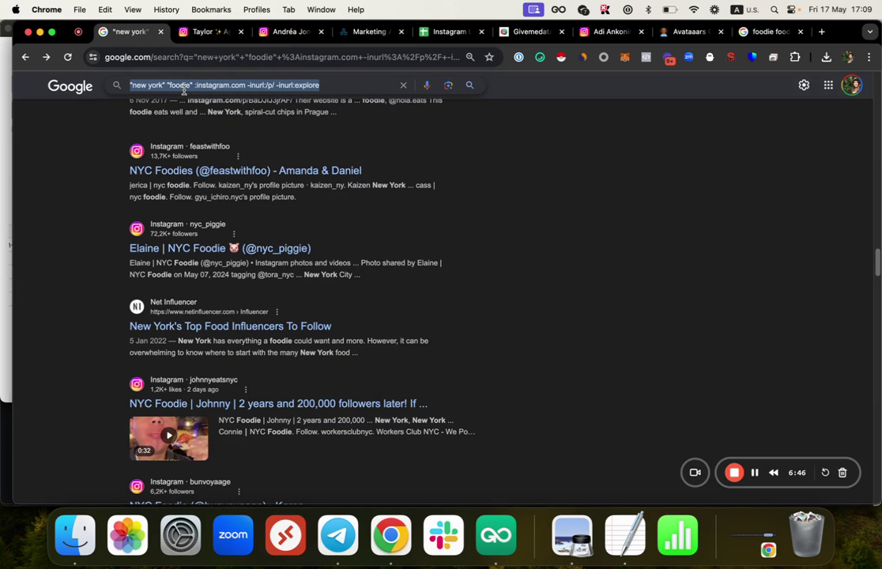
click(542, 32)
click(609, 31)
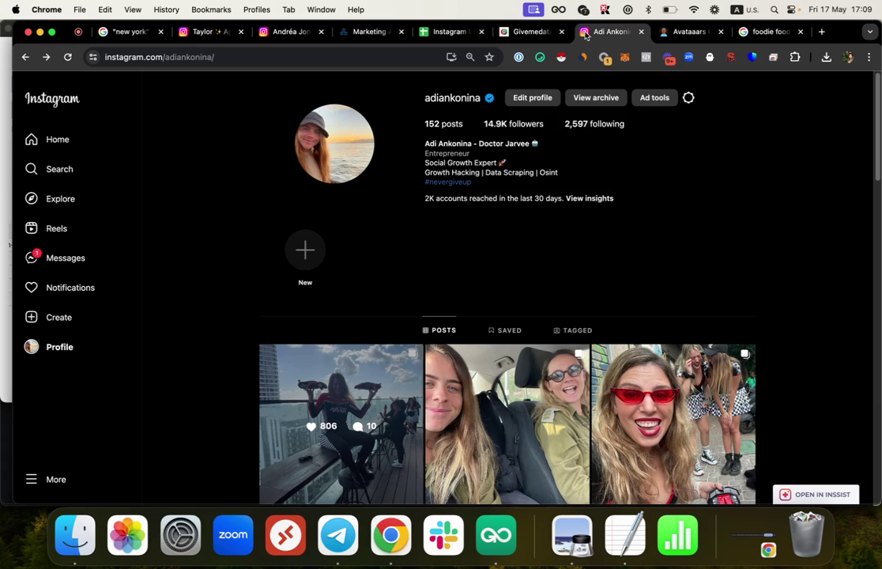
key(super+v)
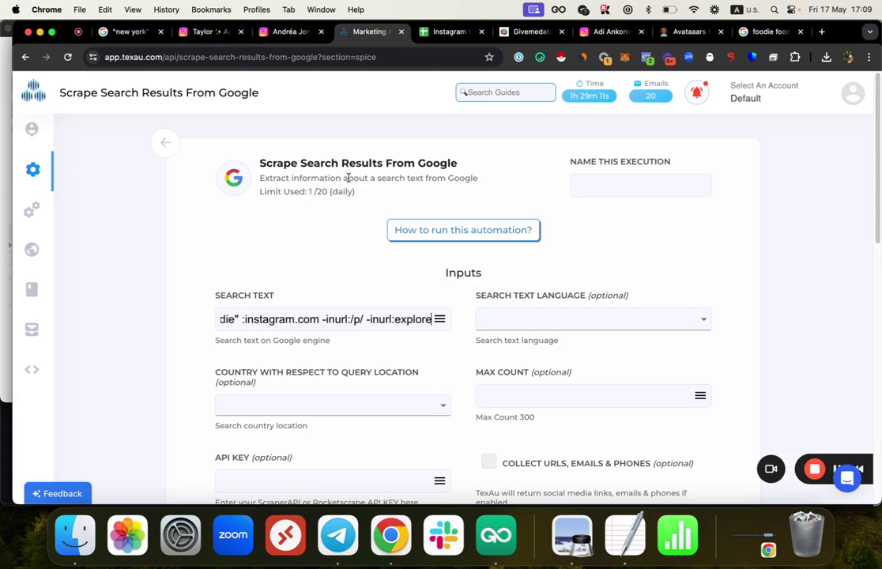
scroll(347, 190, down, 2)
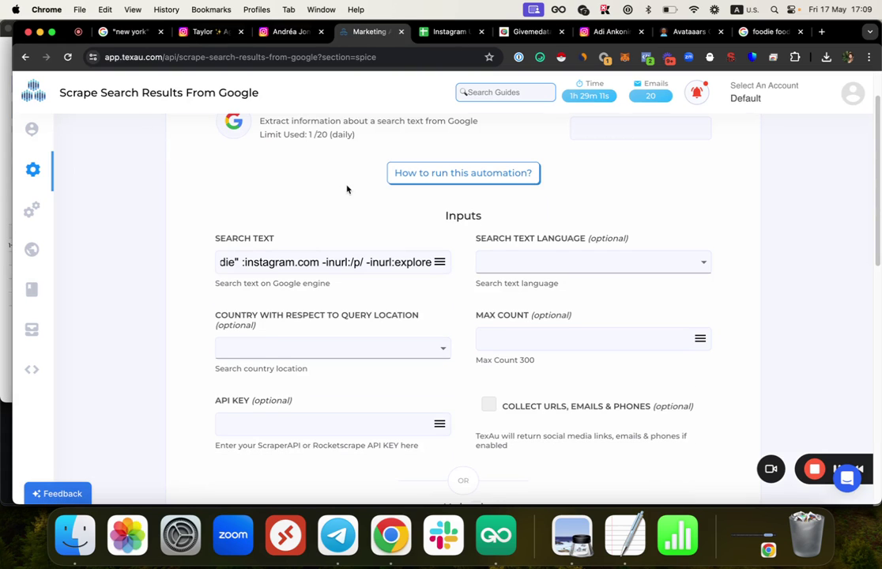
Step: Leave the search language blank and enable Collect URLs, Emails & Phones, keeping the 300 max count
click(563, 262)
scroll(545, 208, down, 8)
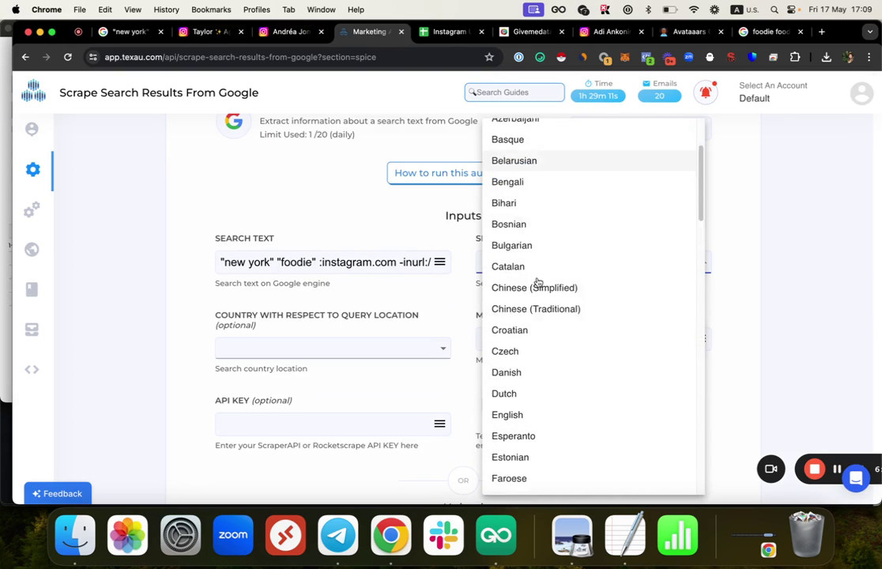
click(406, 298)
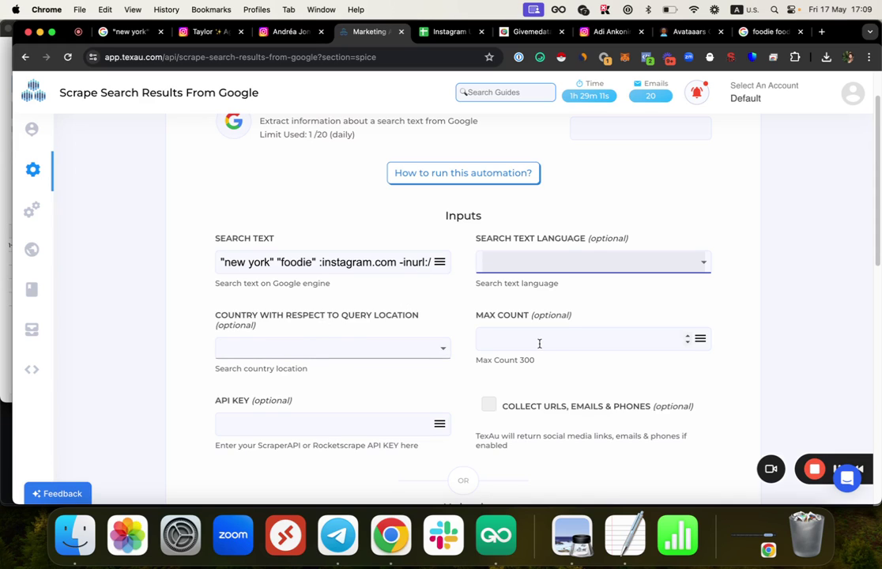
drag(513, 361, 544, 363)
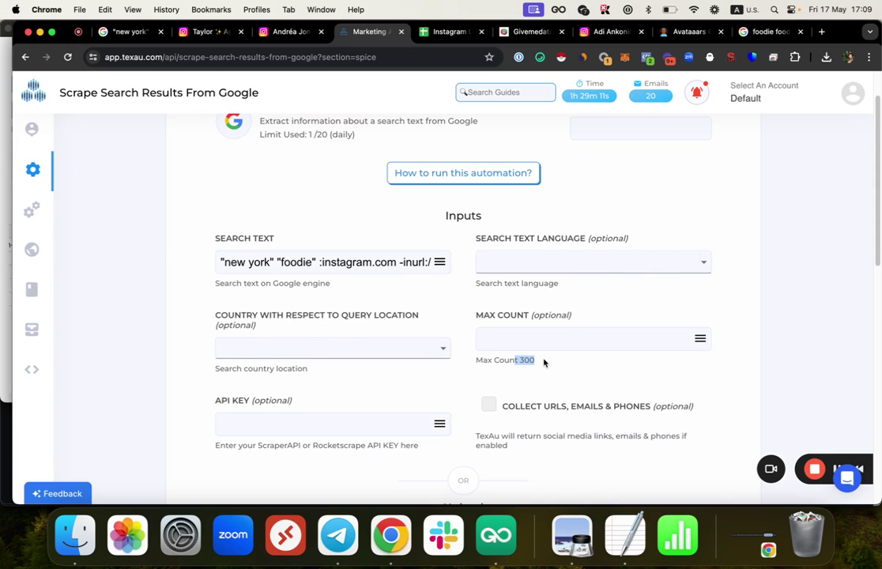
scroll(544, 363, down, 2)
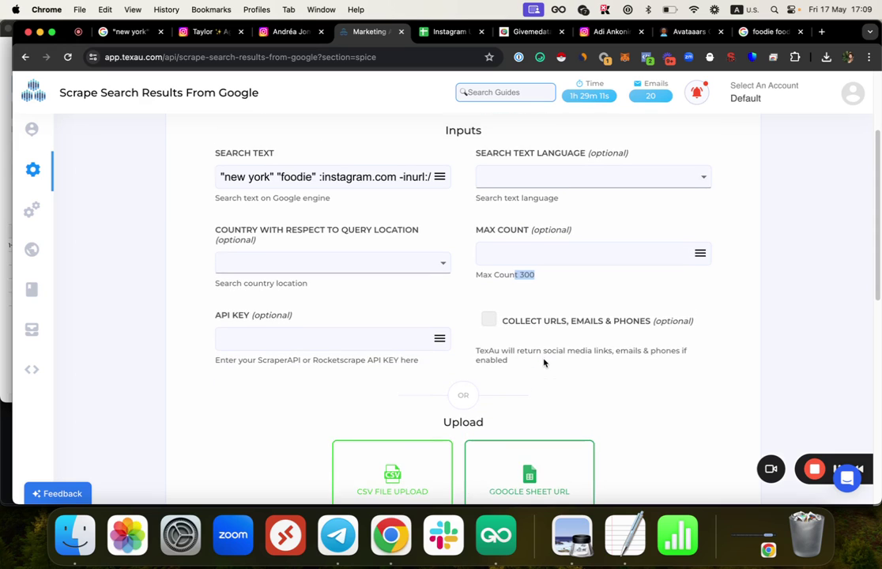
click(501, 323)
scroll(503, 325, down, 5)
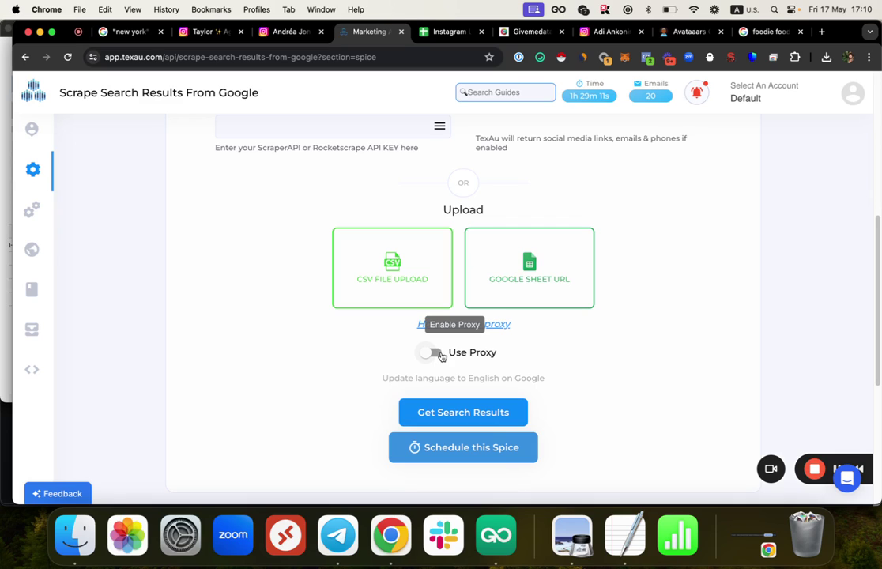
drag(751, 472, 56, 472)
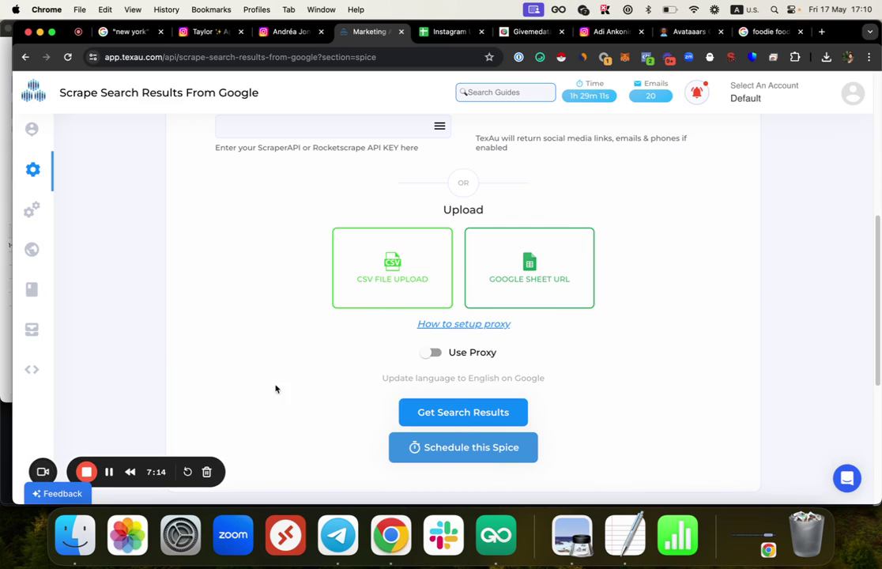
scroll(361, 282, down, 2)
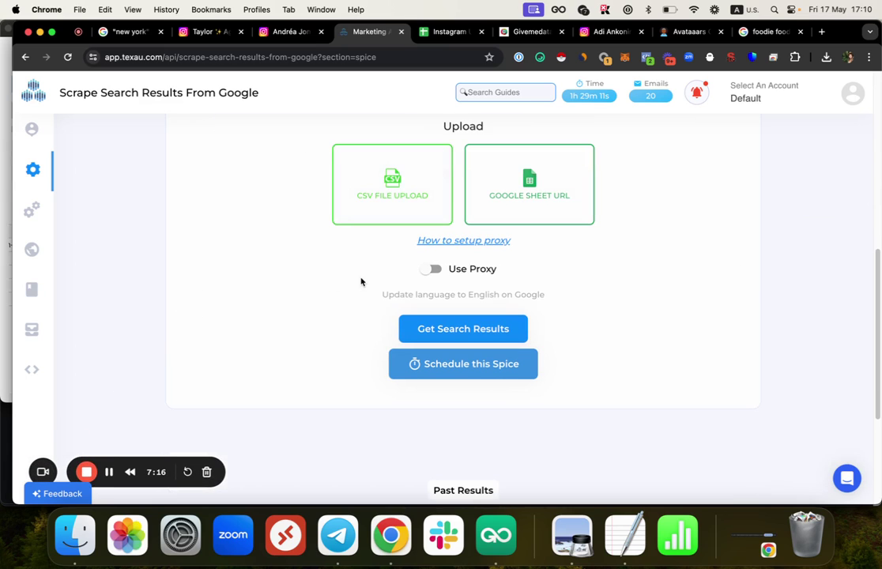
Step: Start the Google search scrape and expand the earlier run's log showing 190 scraped results
click(449, 330)
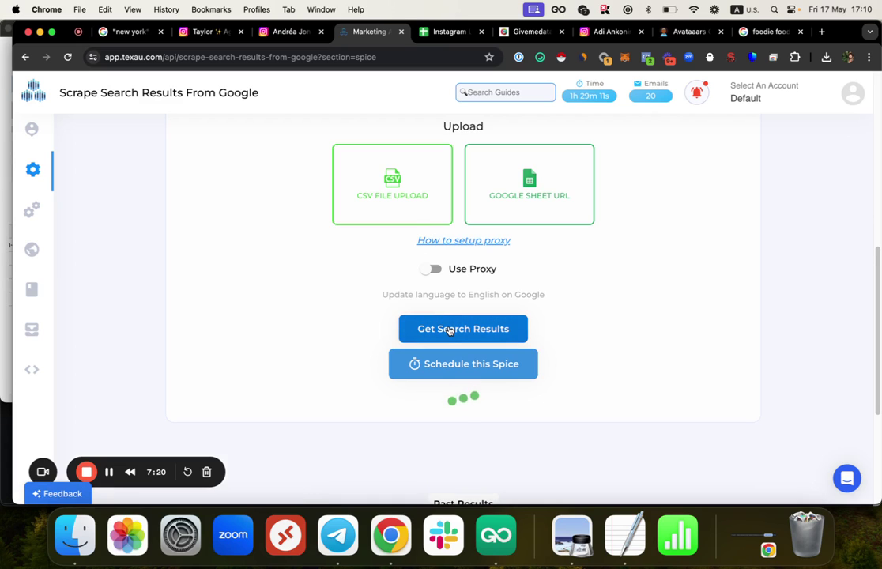
scroll(613, 221, down, 6)
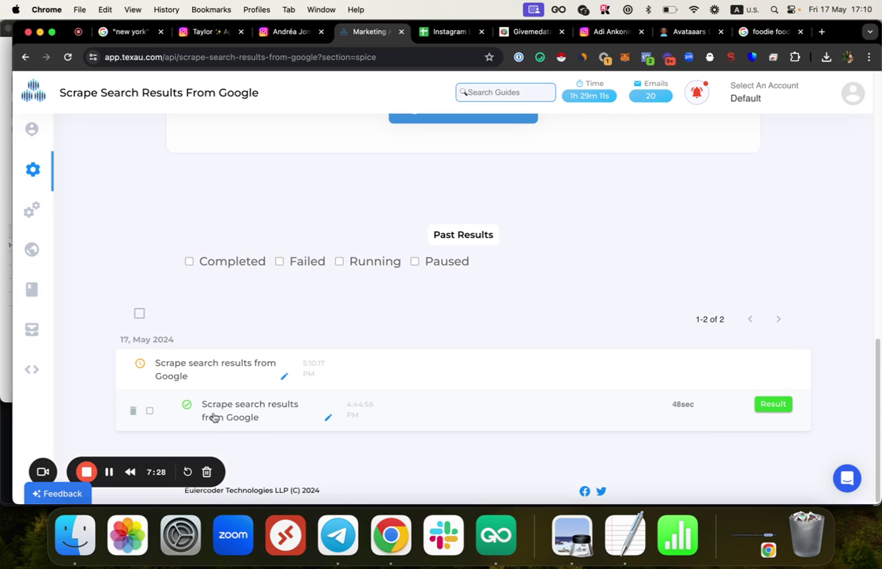
click(213, 417)
scroll(260, 371, down, 2)
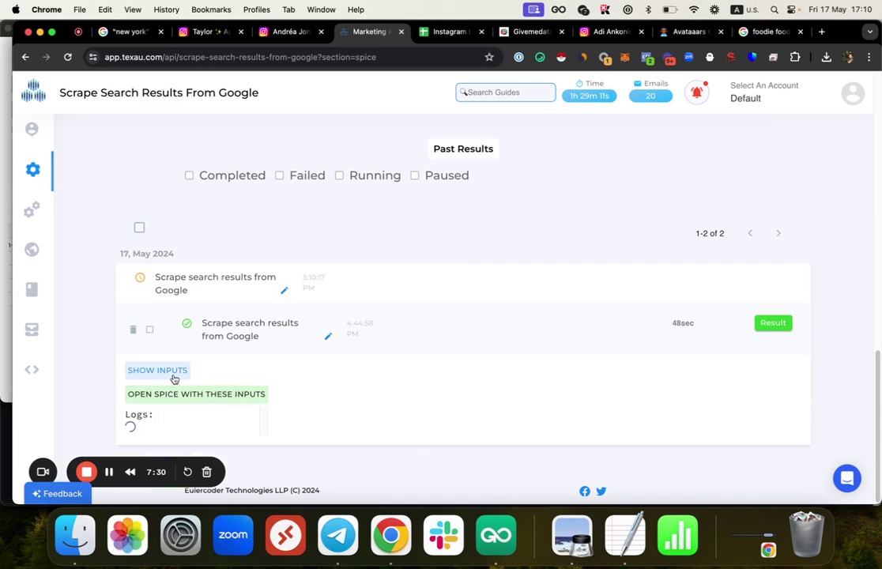
scroll(616, 364, down, 4)
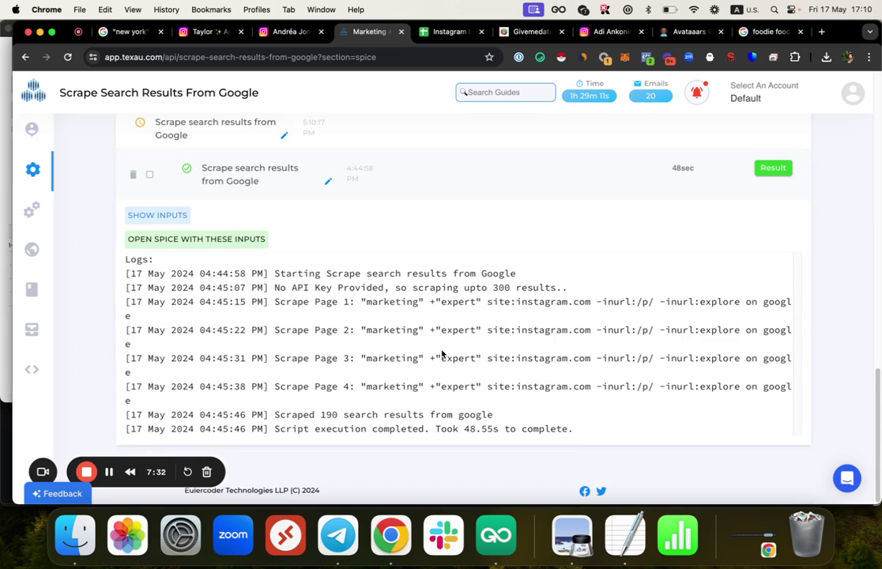
drag(357, 332, 625, 331)
click(623, 326)
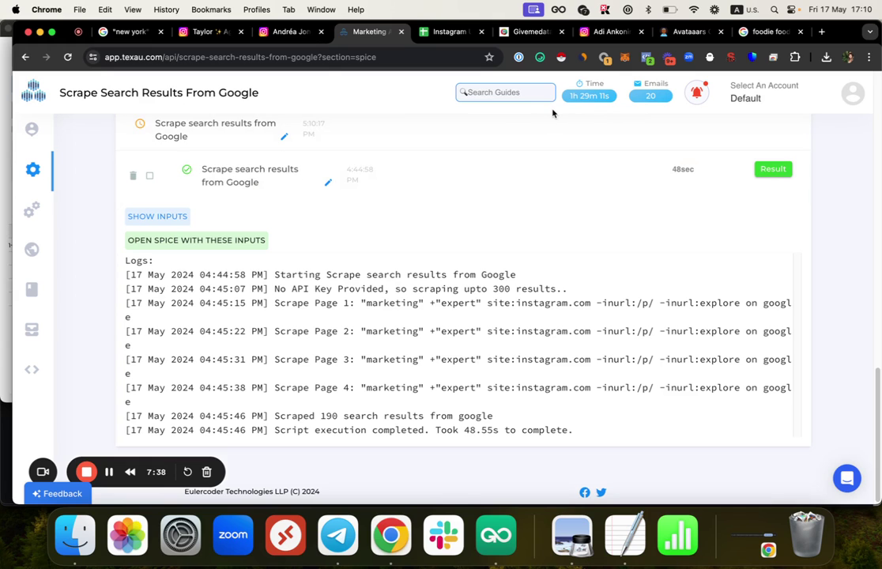
Step: Rerun the New York foodie Google search restricted to site:instagram.com and scroll the profile results
click(123, 32)
scroll(236, 120, up, 3)
click(190, 87)
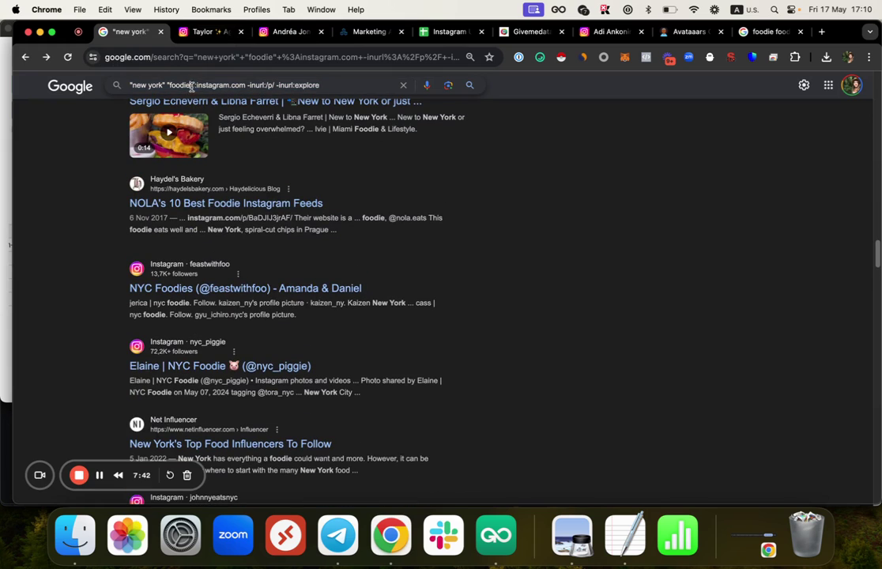
text(site)
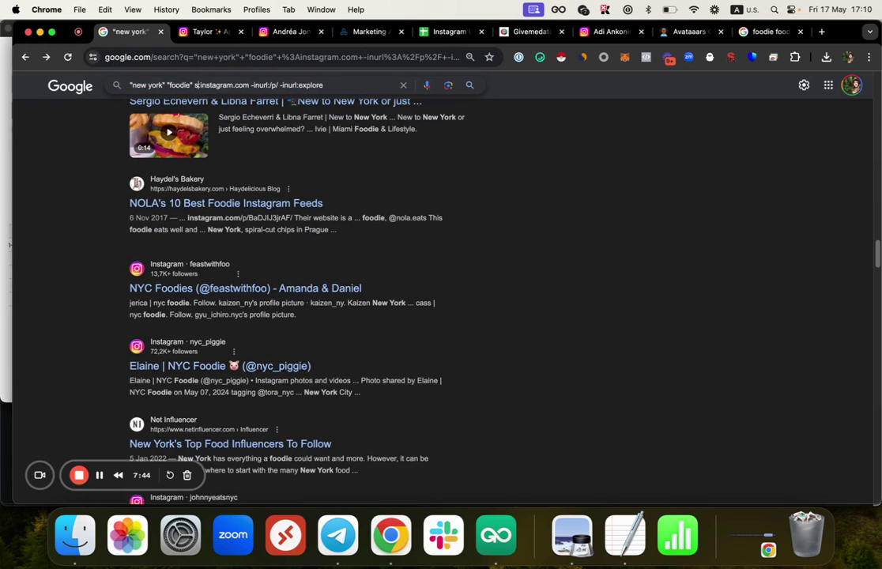
key(Return)
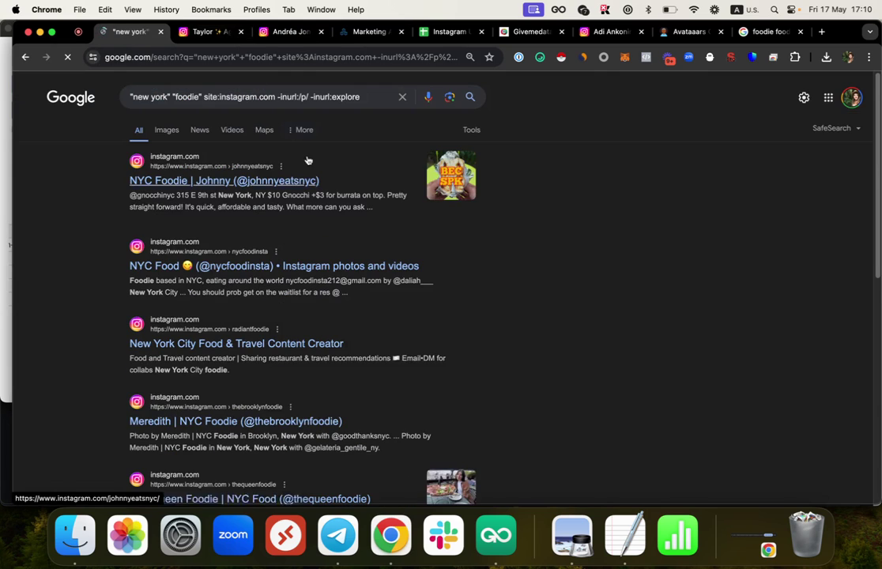
scroll(302, 209, down, 10)
scroll(299, 200, down, 20)
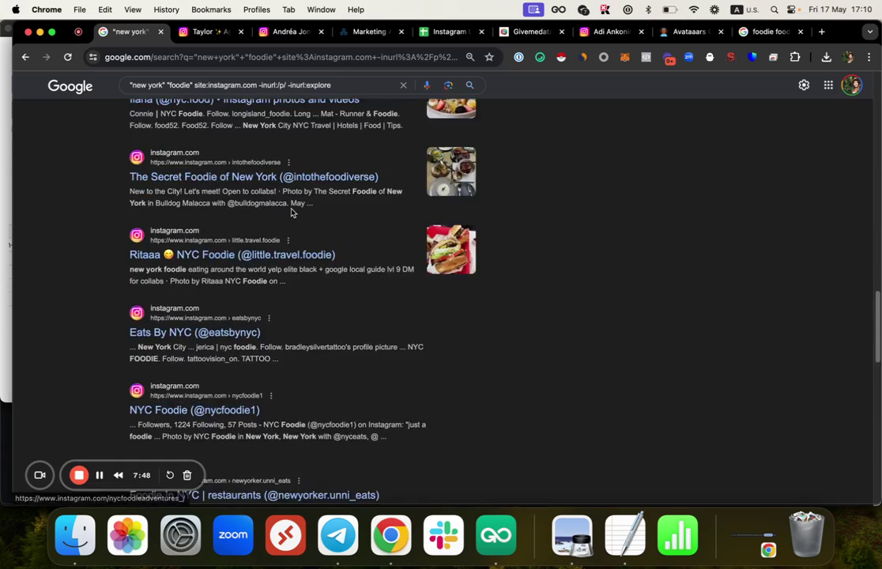
scroll(286, 209, down, 8)
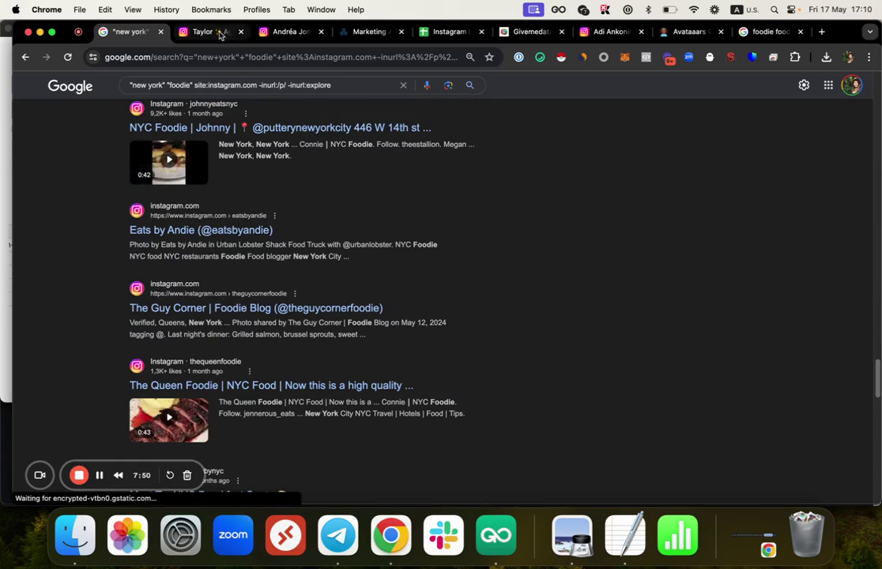
click(368, 31)
click(447, 31)
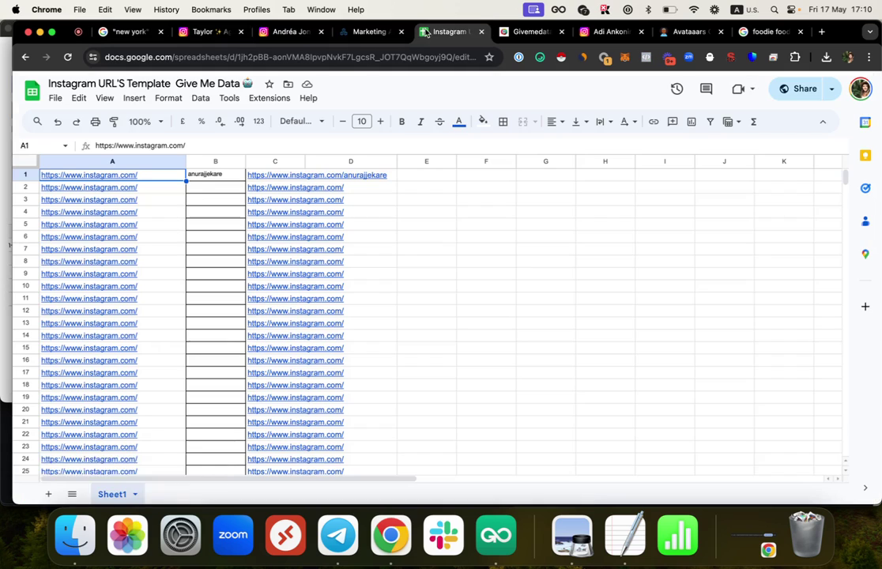
Step: Open the 190-result marketing expert run's results table and save it as a CSV file
click(351, 28)
click(777, 172)
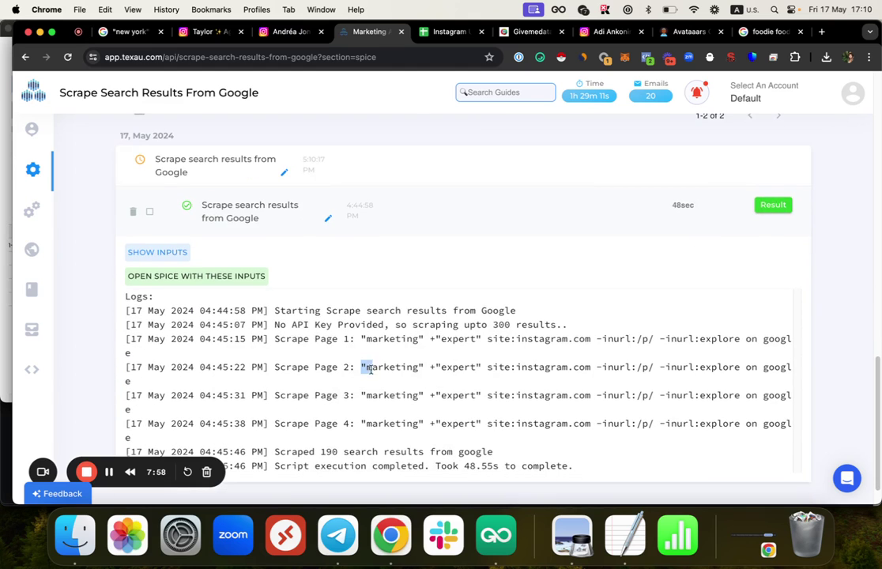
drag(371, 369, 478, 376)
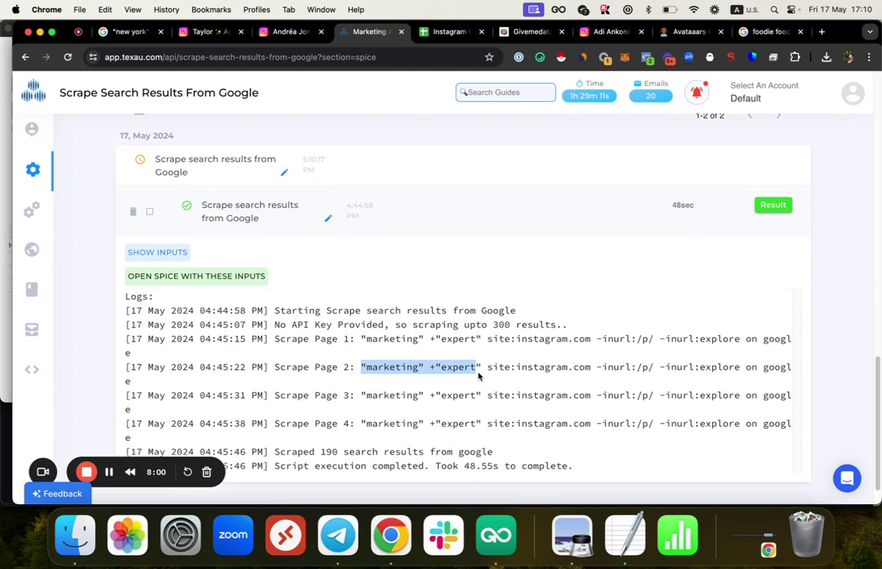
scroll(594, 269, down, 1)
scroll(640, 308, up, 5)
scroll(727, 363, down, 3)
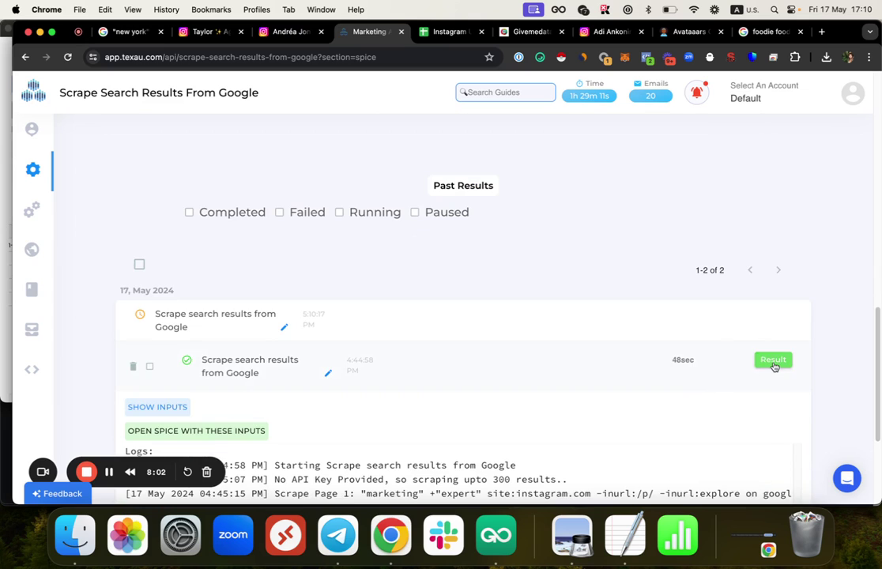
click(773, 361)
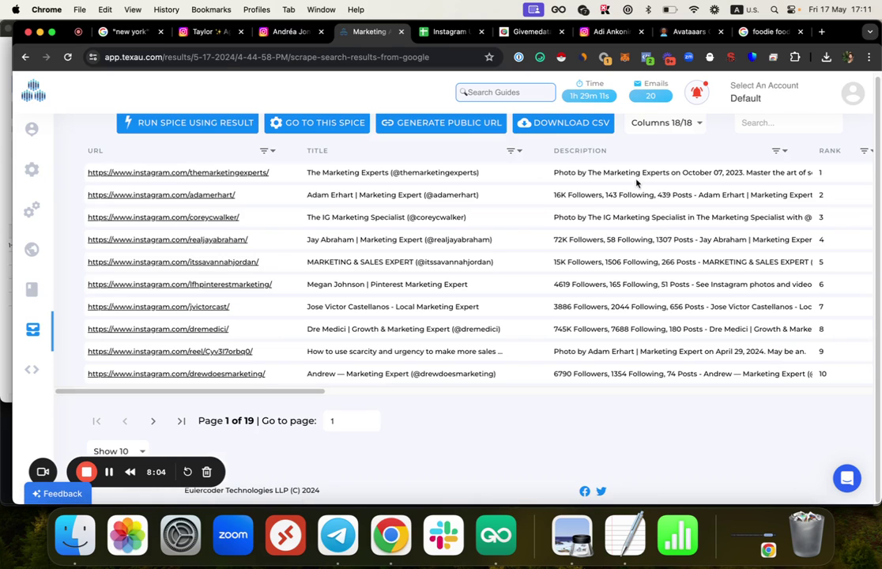
click(572, 127)
click(668, 376)
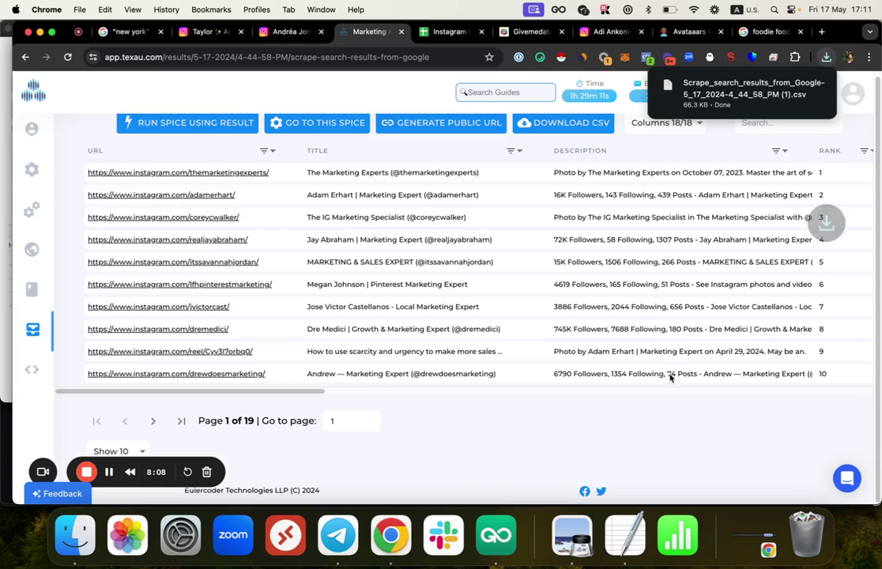
Step: Open the downloaded CSV full screen in Numbers and review its titles and descriptions
click(818, 87)
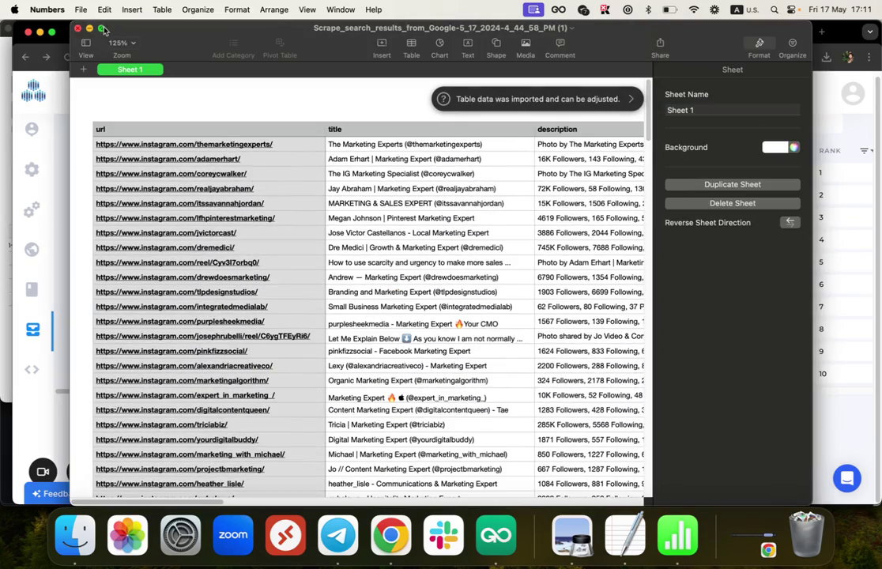
click(103, 29)
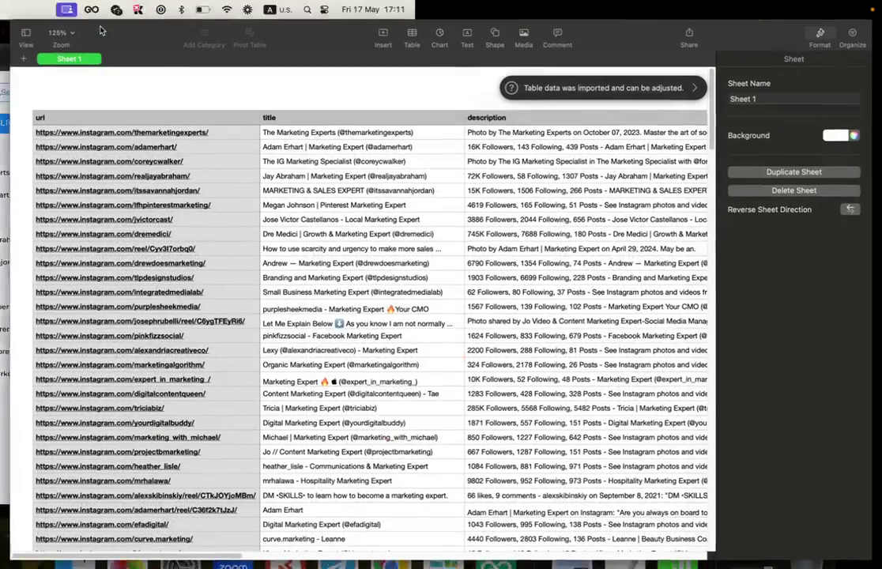
drag(335, 118, 340, 458)
drag(514, 120, 510, 467)
click(525, 359)
scroll(537, 197, down, 3)
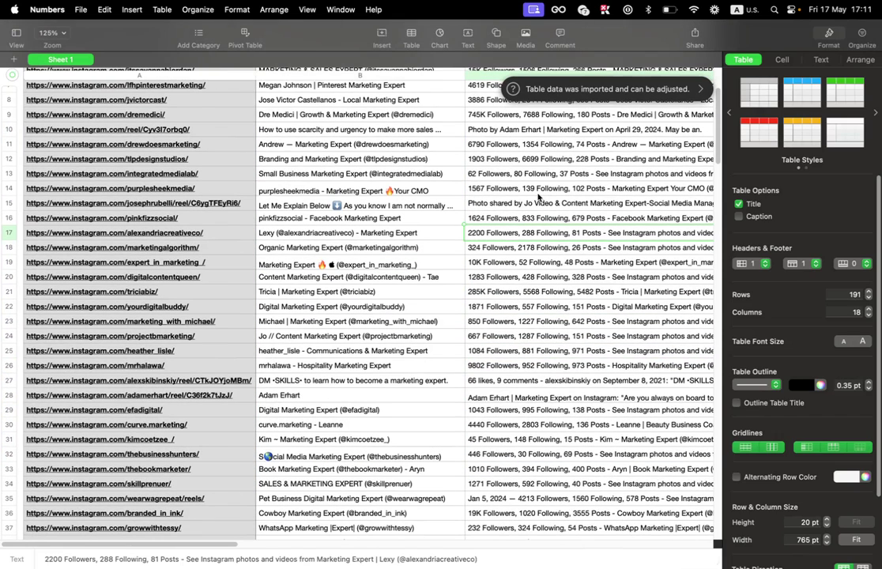
click(544, 411)
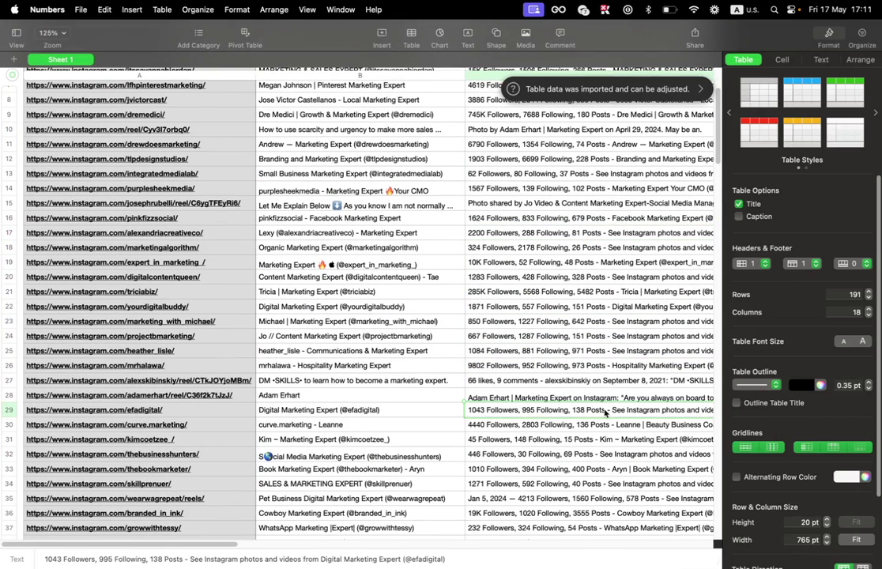
scroll(605, 412, right, 5)
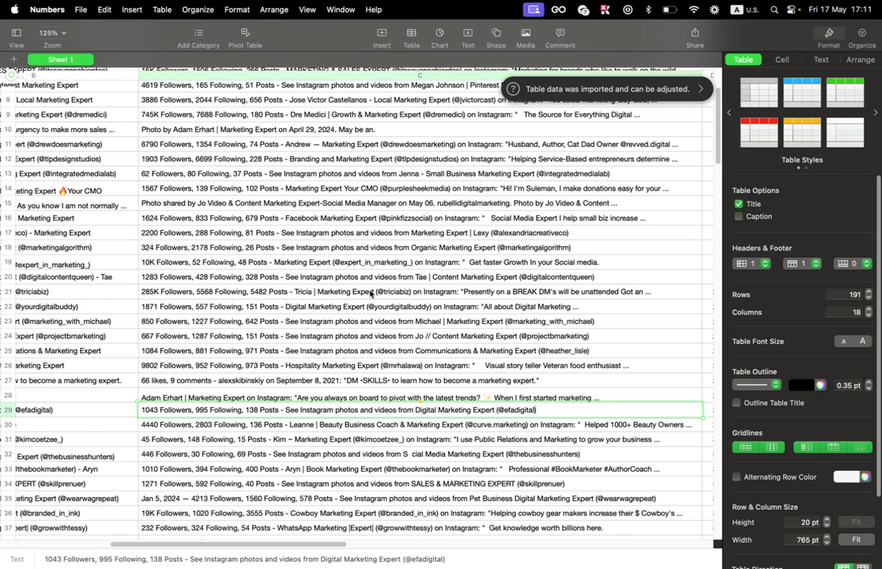
click(117, 446)
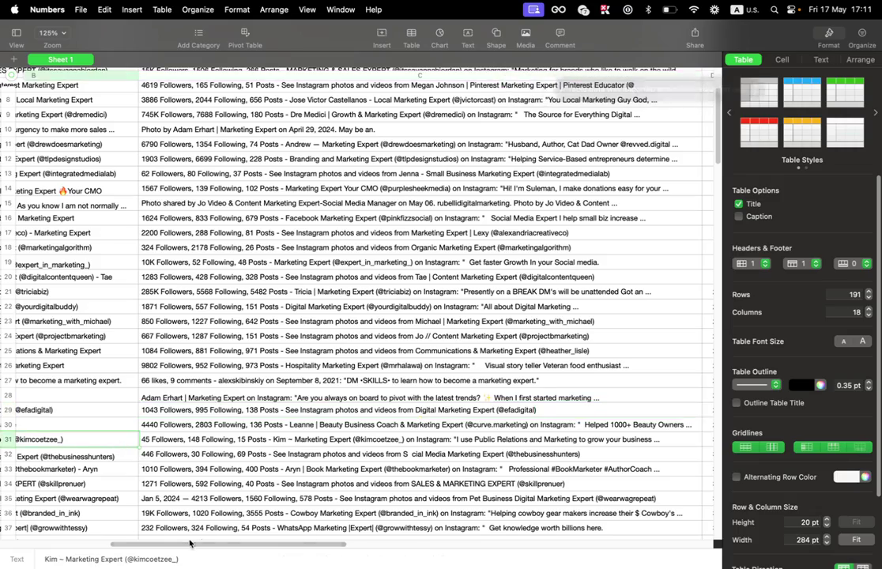
drag(193, 545, 206, 506)
scroll(206, 506, left, 10)
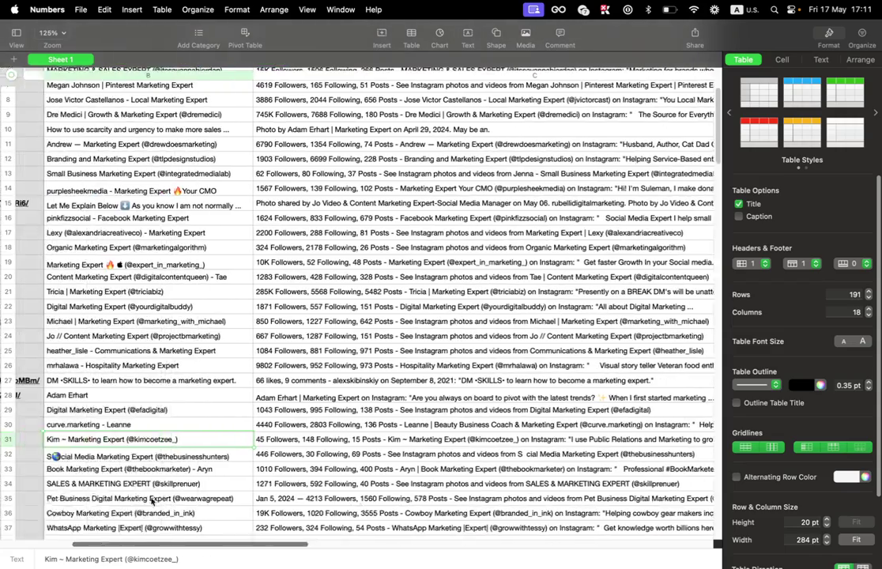
scroll(203, 322, down, 8)
scroll(203, 322, down, 20)
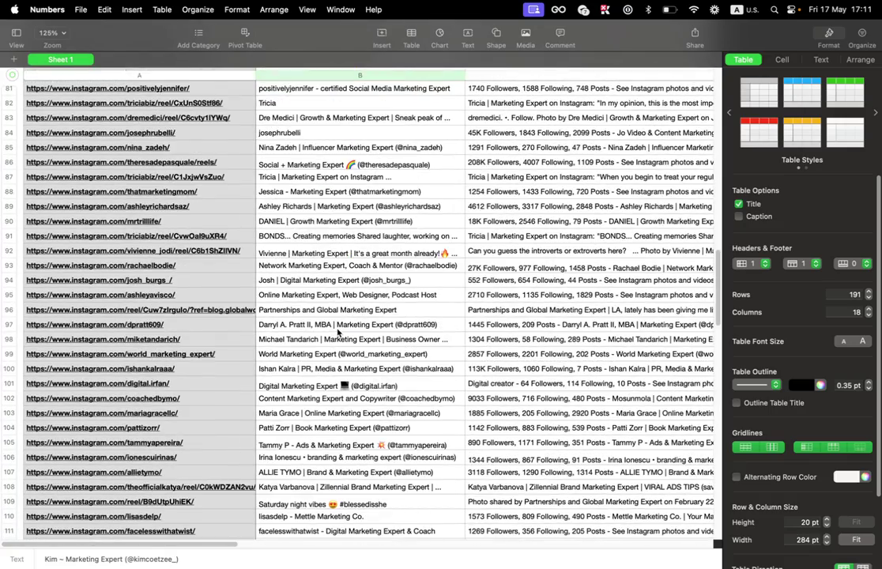
scroll(338, 333, down, 20)
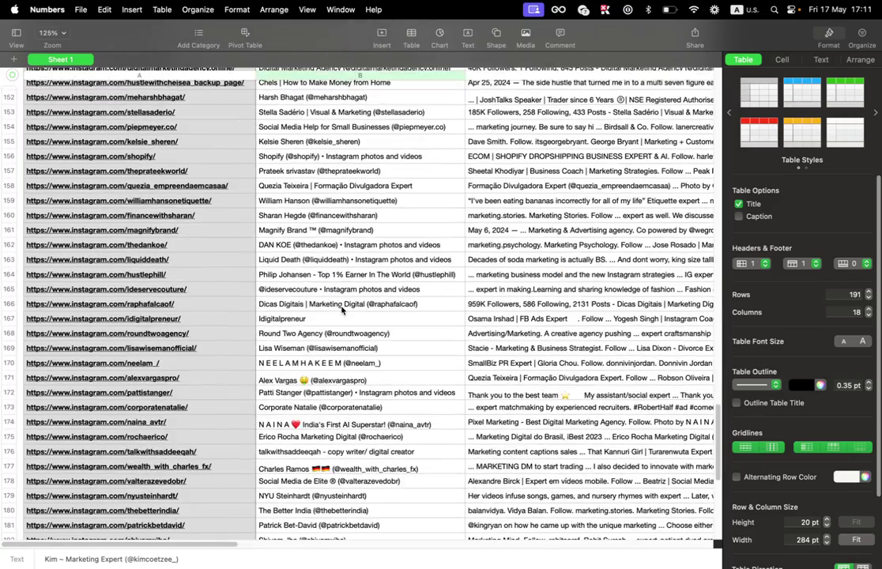
scroll(342, 310, down, 6)
scroll(293, 180, up, 20)
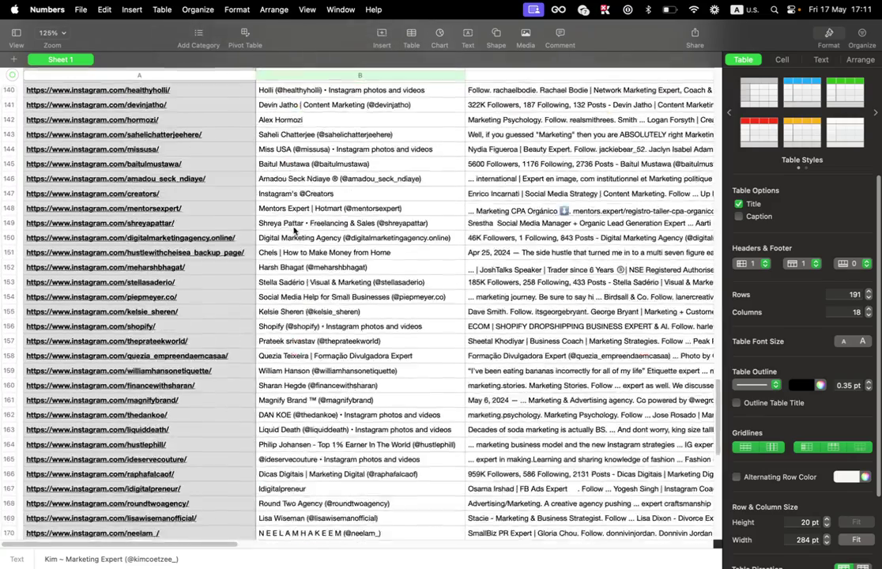
scroll(294, 230, up, 20)
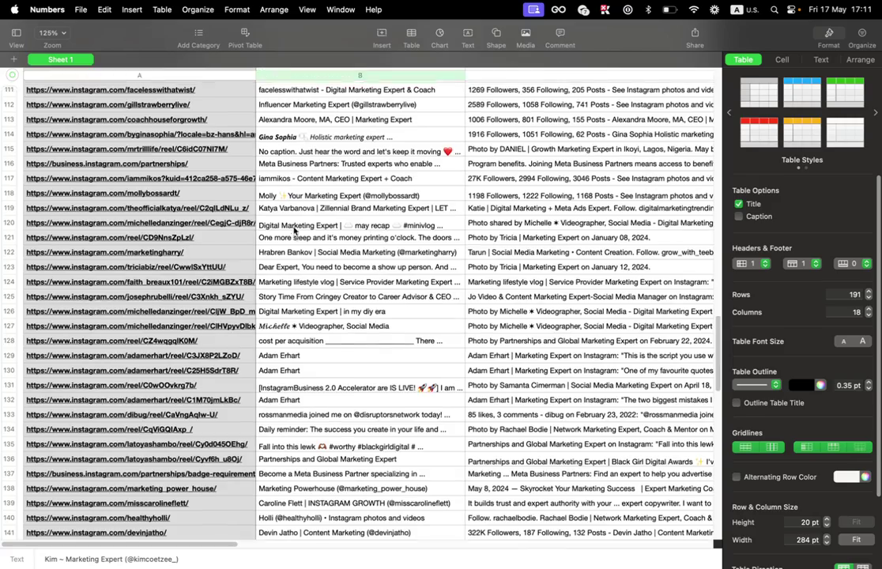
scroll(294, 230, up, 4)
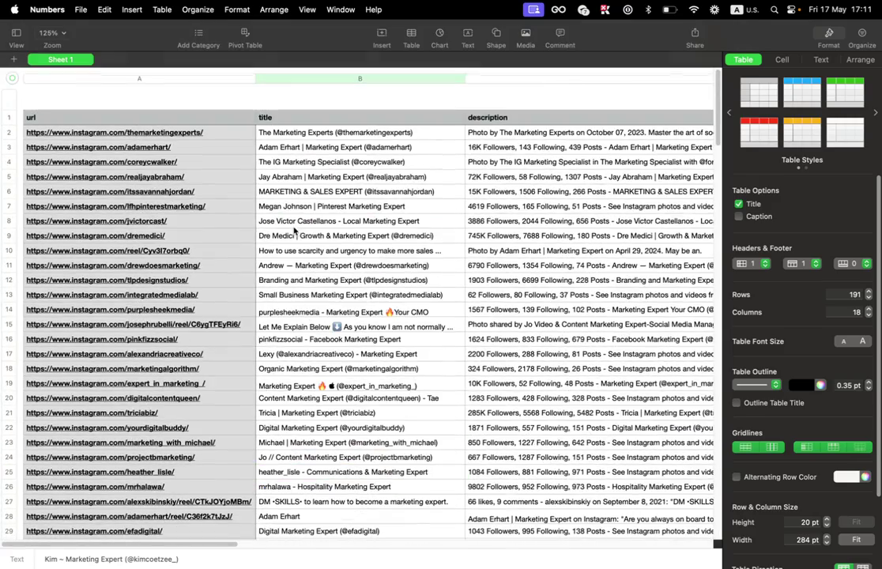
Step: Copy the whole url column, leave full screen and return to Chrome
click(140, 77)
right_click(139, 77)
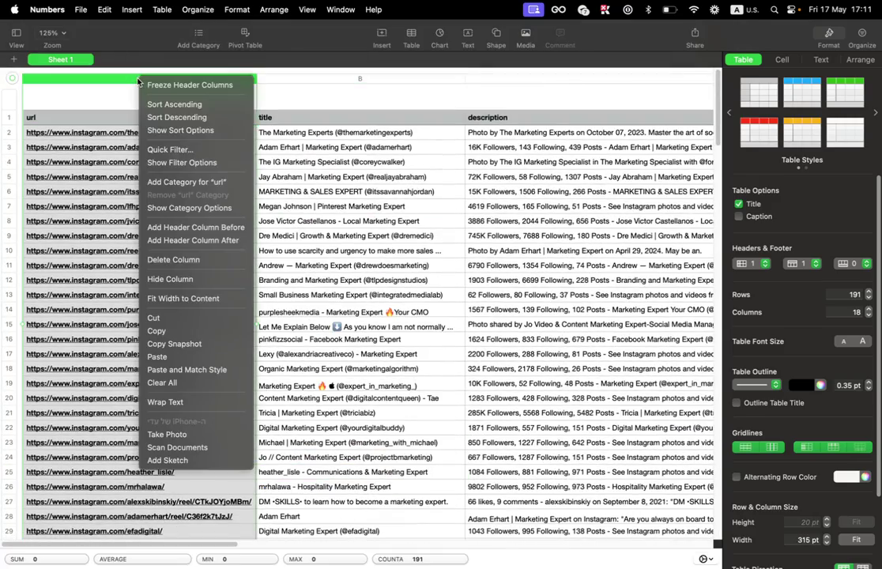
click(157, 330)
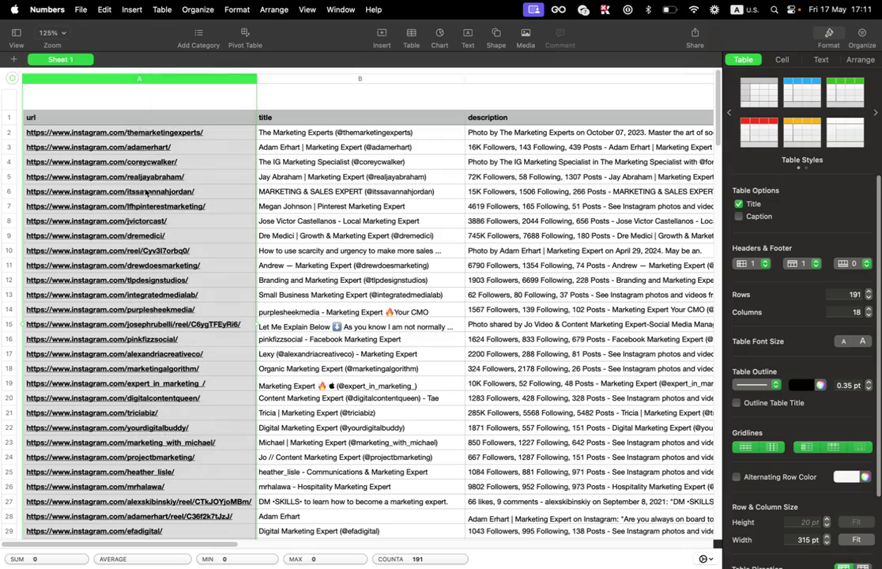
click(34, 23)
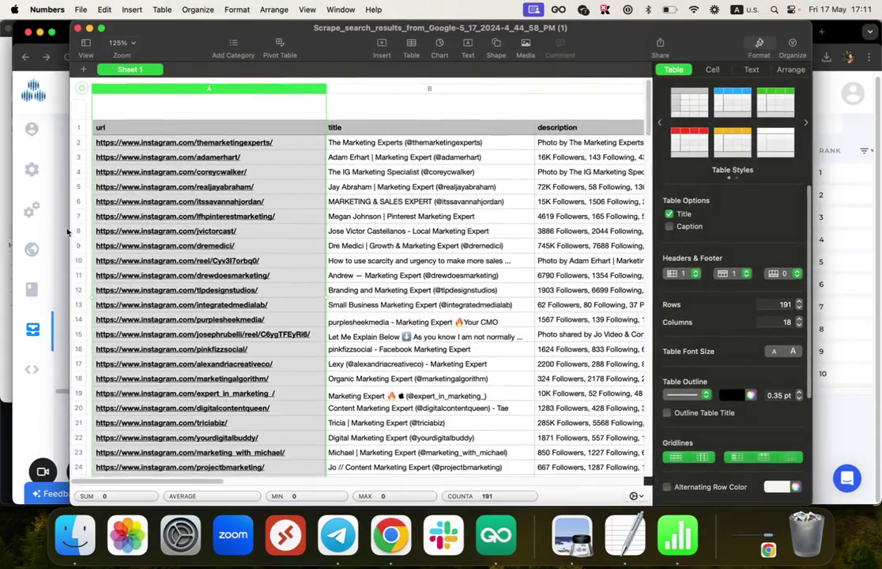
key(super+Tab)
Step: Duplicate the Instagram URL'S Template Give Me Data spreadsheet with File > Make a copy
click(453, 31)
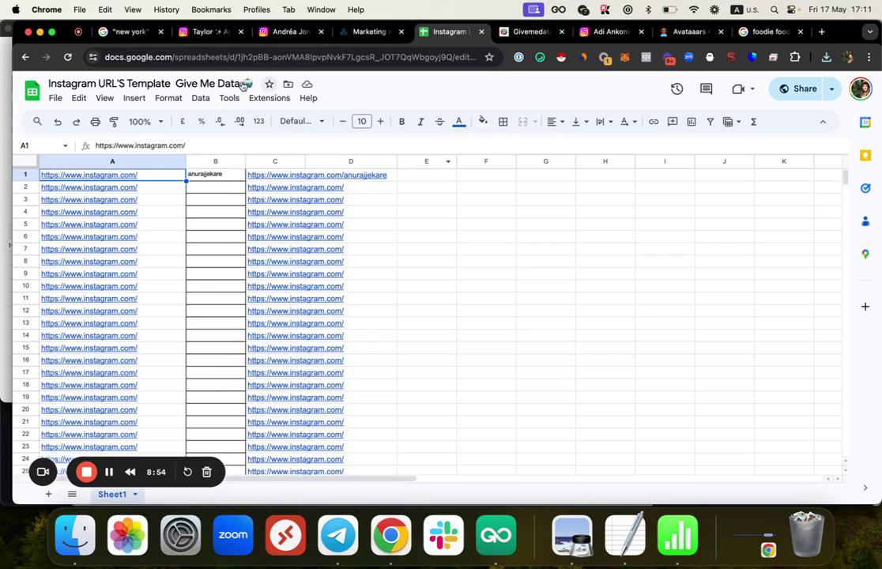
click(56, 97)
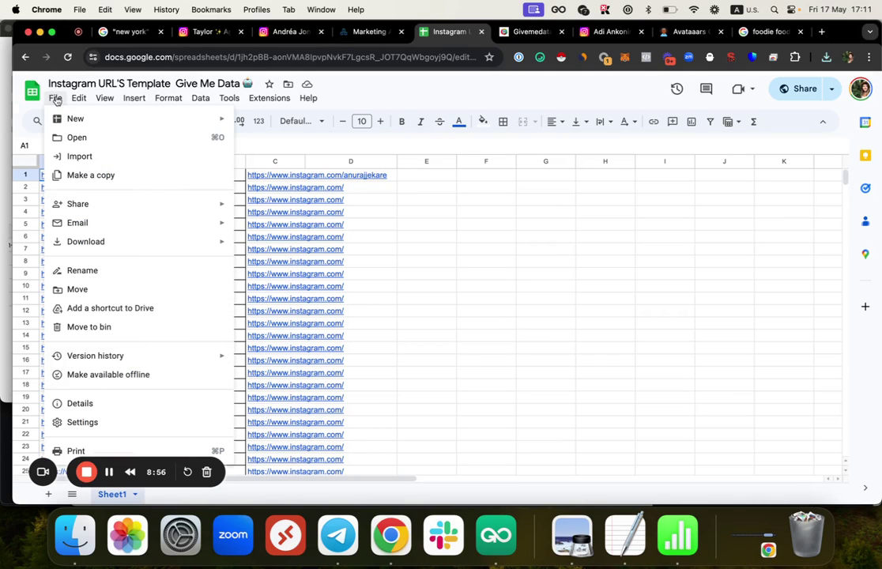
click(90, 176)
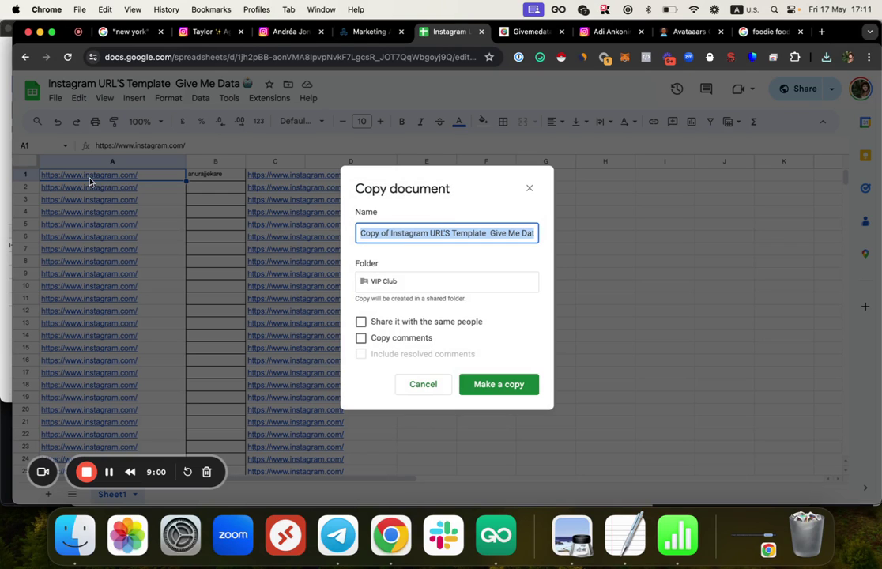
click(487, 385)
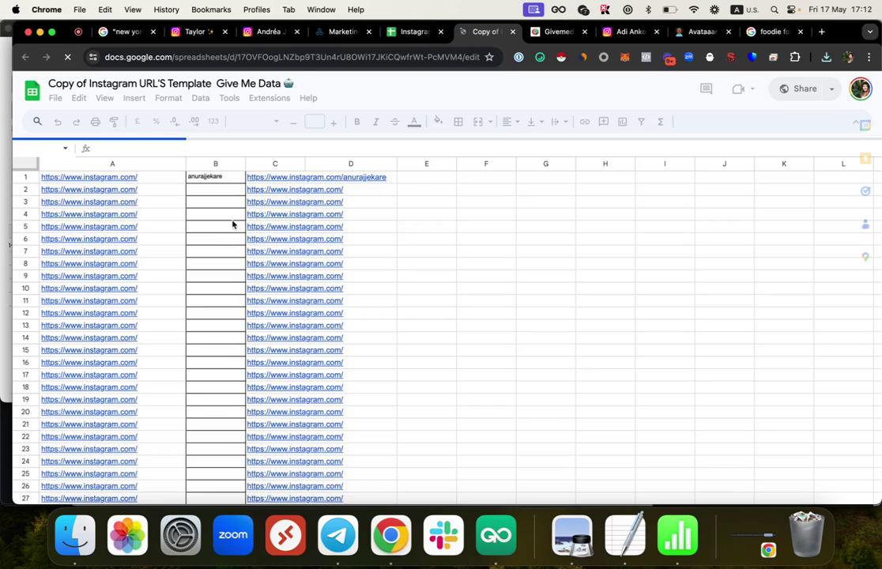
click(282, 161)
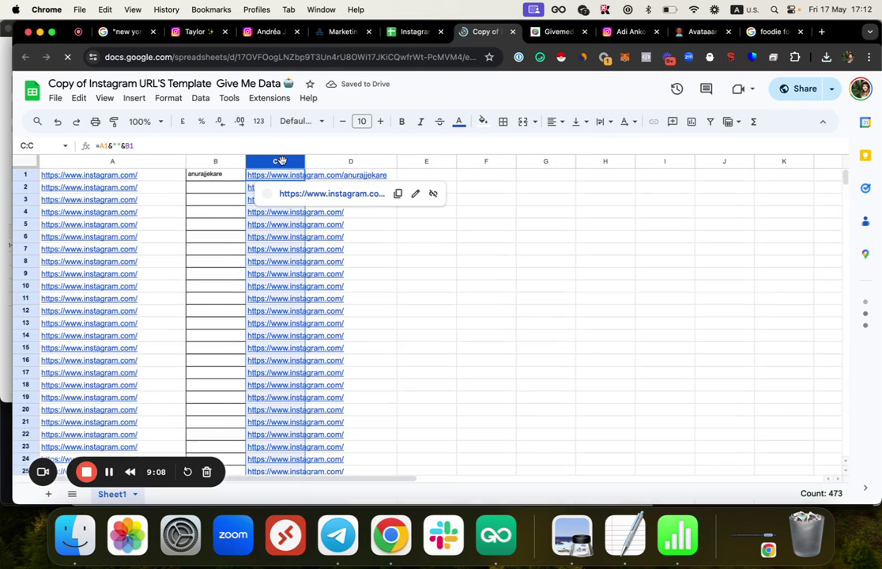
key(super+v)
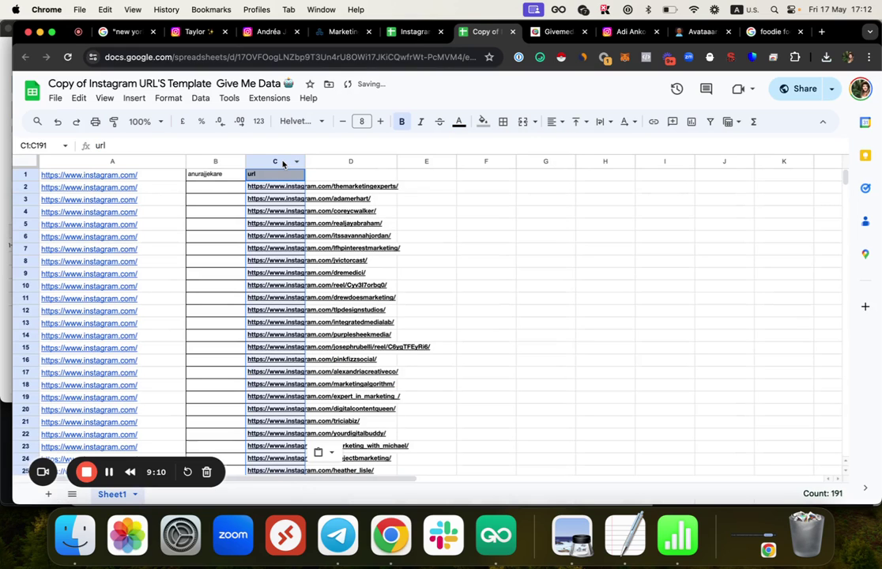
scroll(295, 268, down, 10)
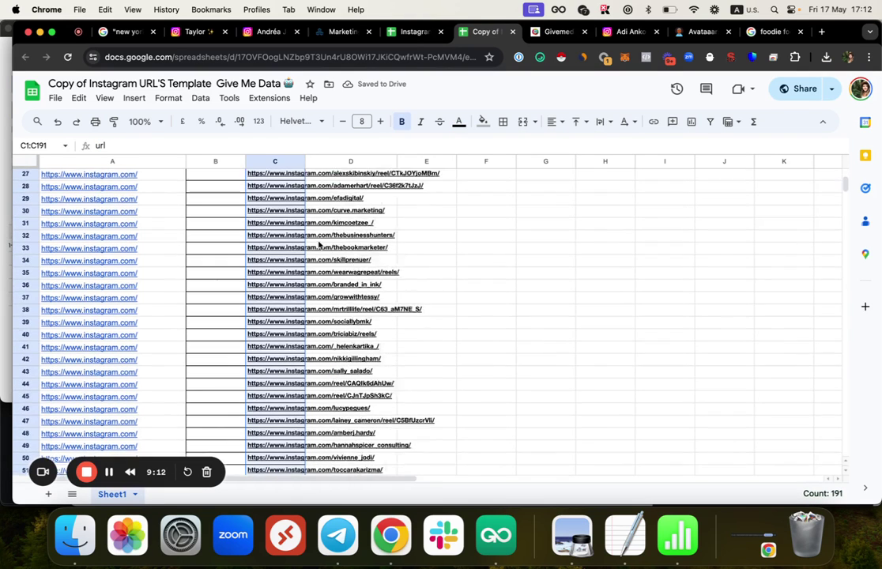
scroll(237, 207, up, 10)
double_click(223, 186)
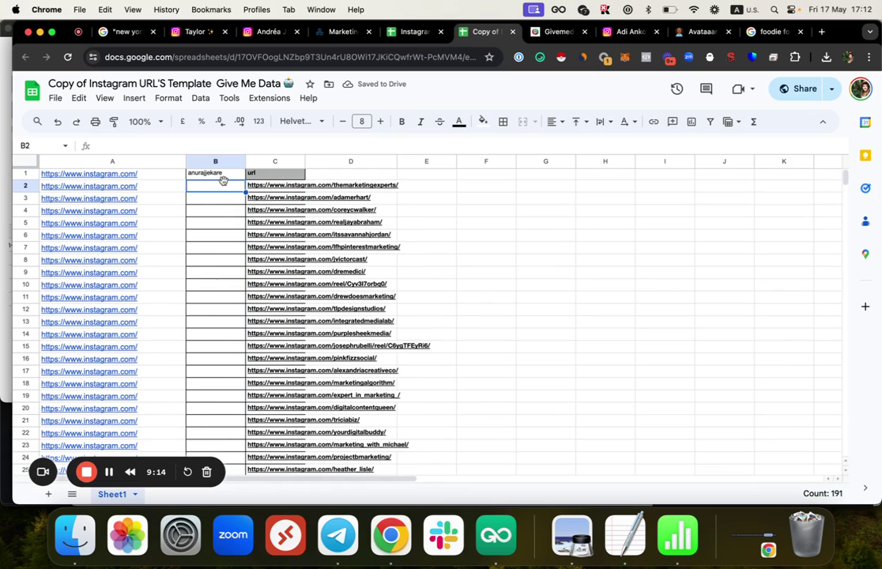
click(118, 162)
key(super+v)
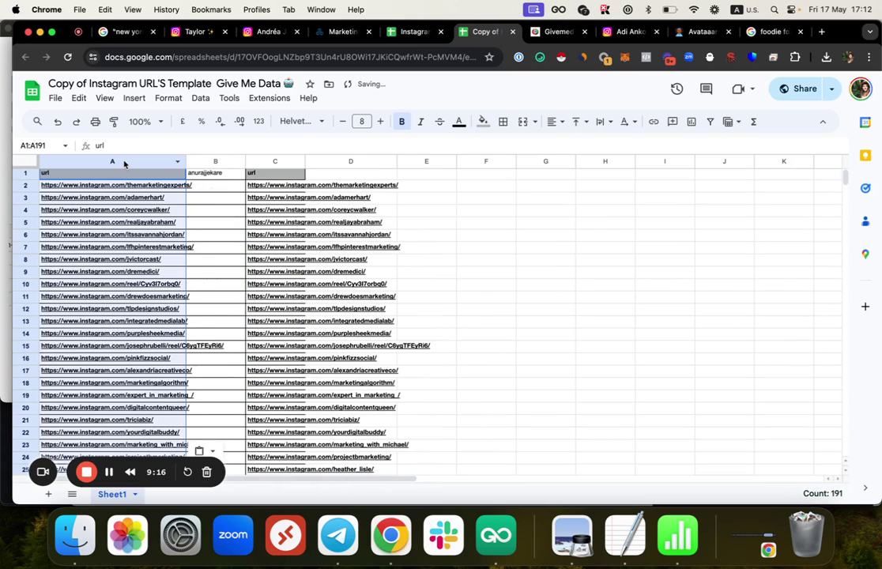
click(214, 173)
double_click(175, 173)
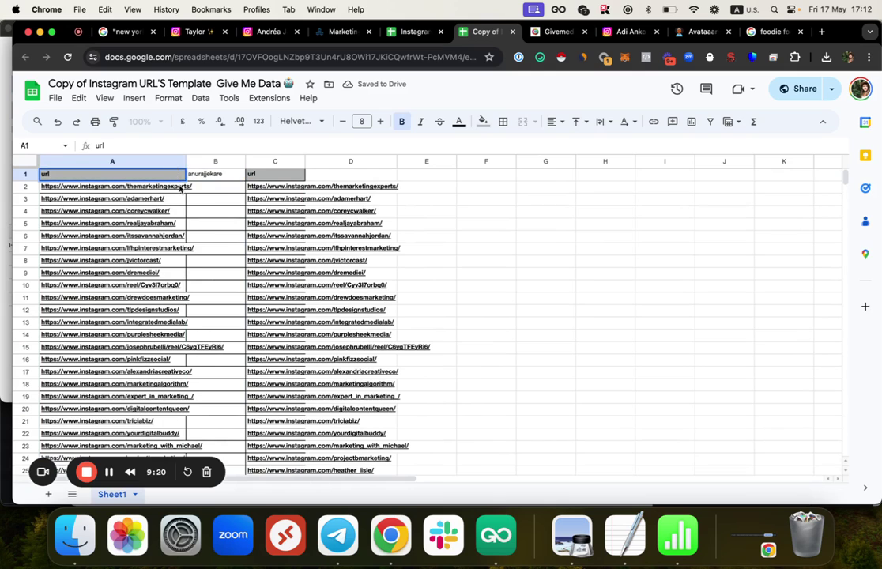
click(162, 191)
key(Right)
key(Right)
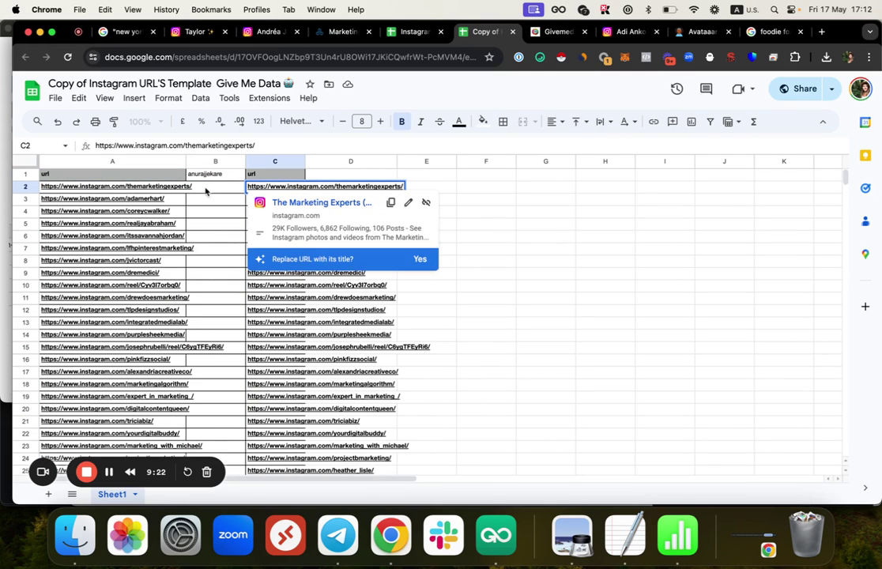
click(207, 173)
click(158, 174)
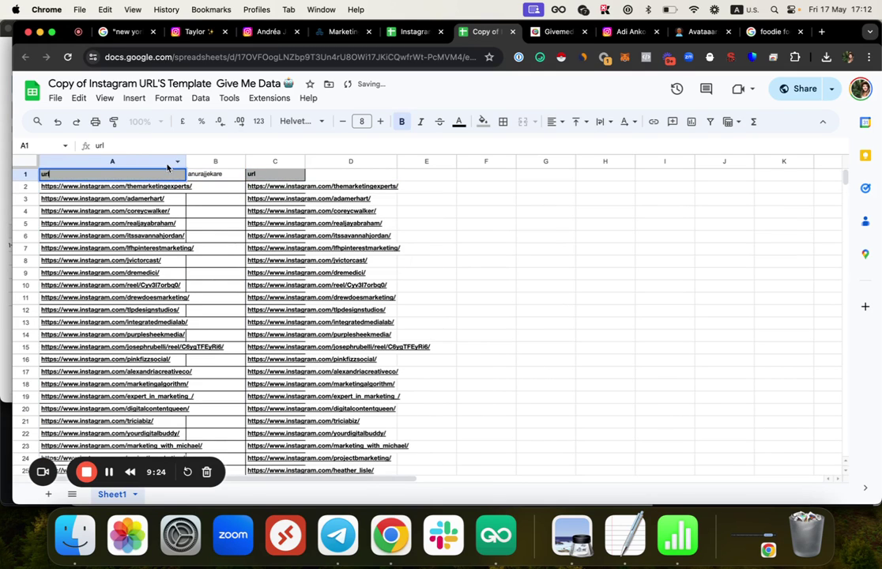
click(288, 177)
key(Down)
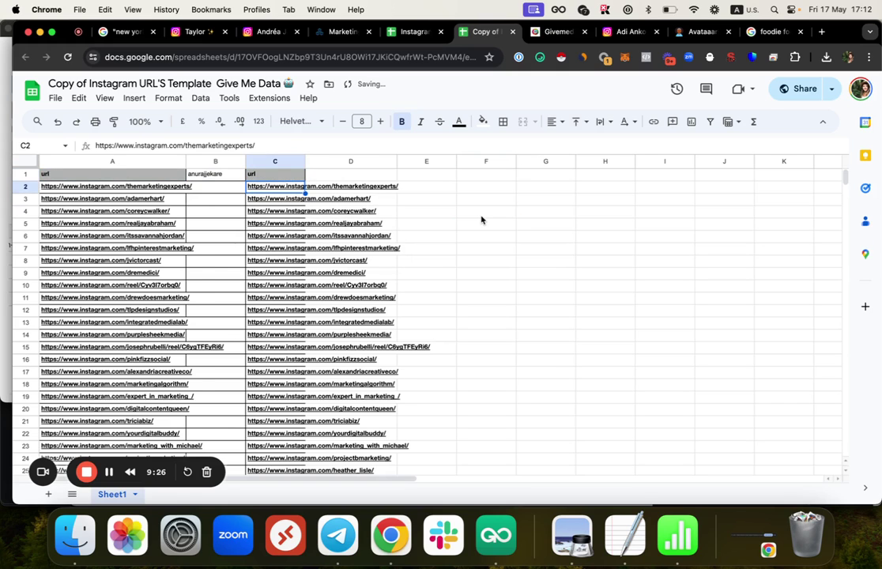
key(super+z)
key(super+z)
Step: Paste the copied URL list starting at cell C2 and inspect cells in columns B and C
click(288, 189)
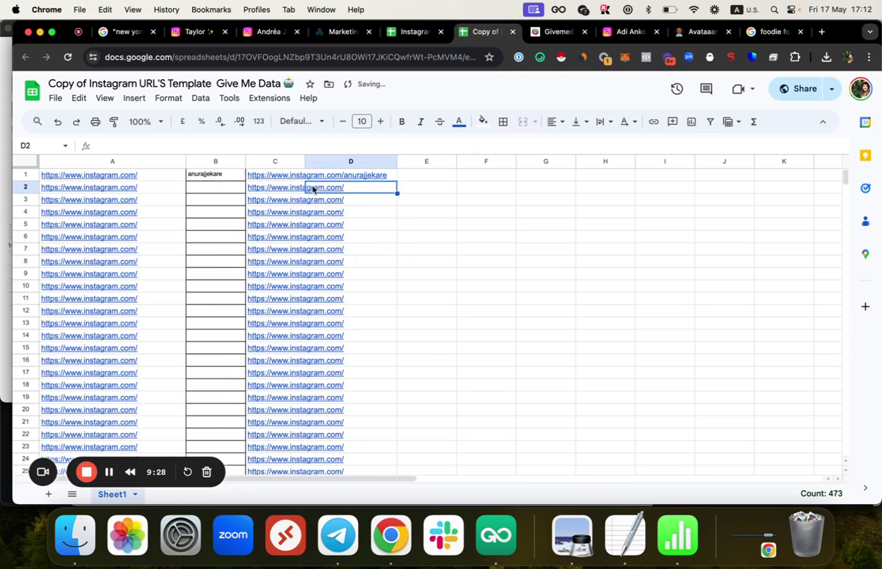
key(super+v)
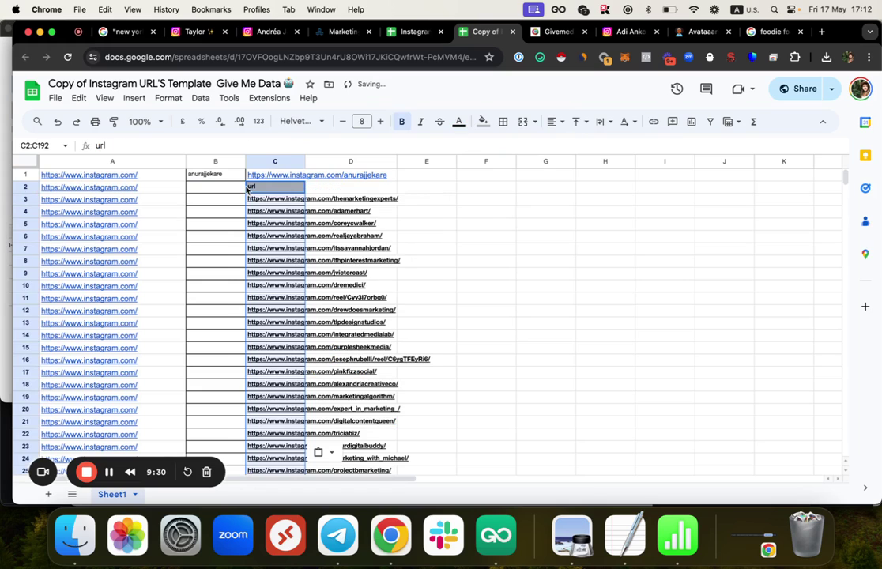
click(237, 201)
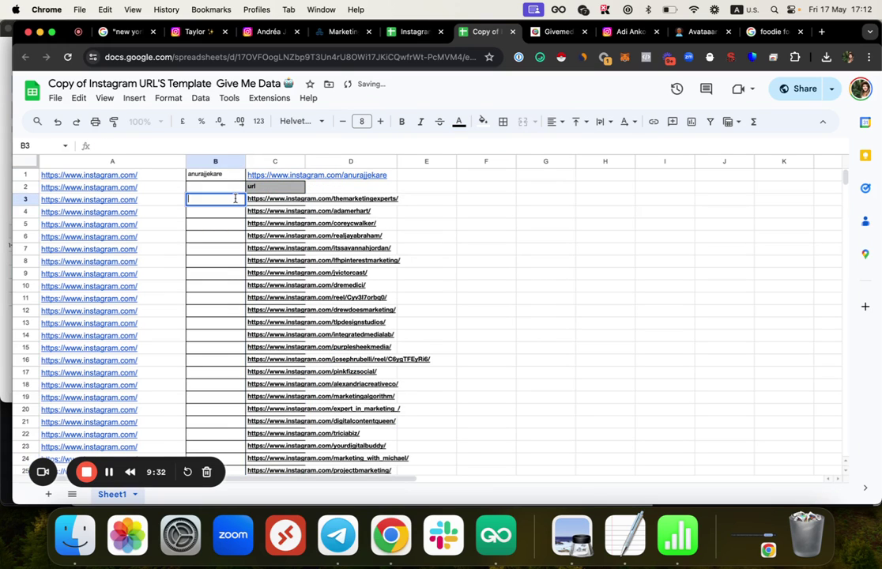
click(229, 175)
click(255, 175)
click(216, 162)
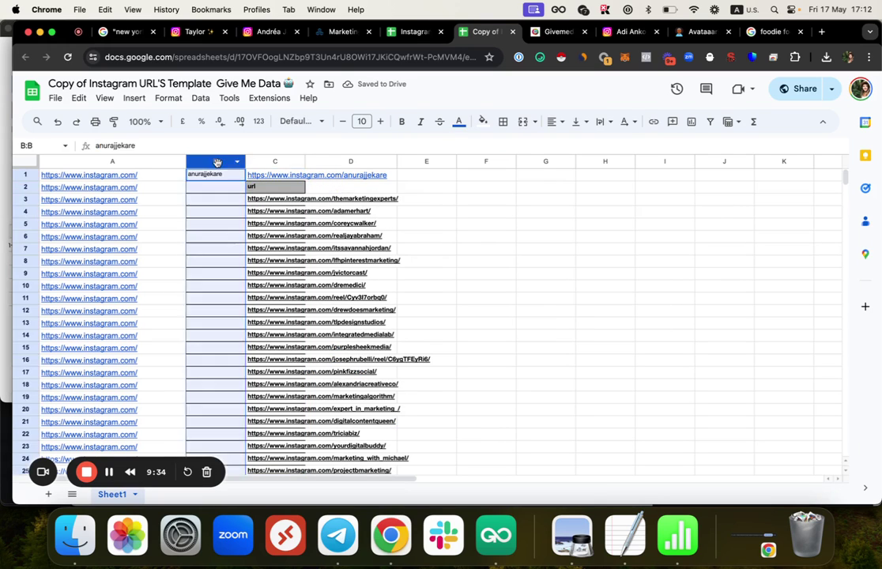
click(286, 174)
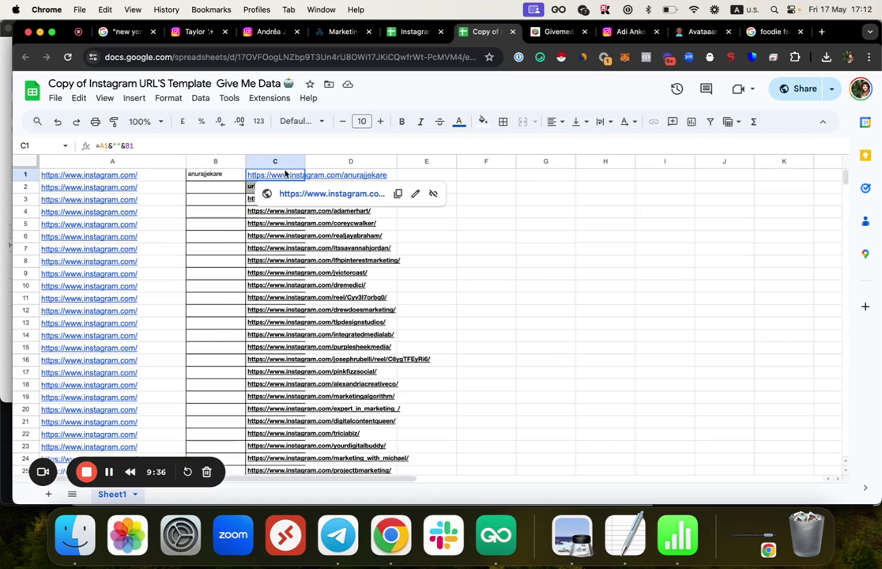
Step: Fill C1's =A1&""&B1 joining formula down column C to row 210 and check the results
double_click(288, 176)
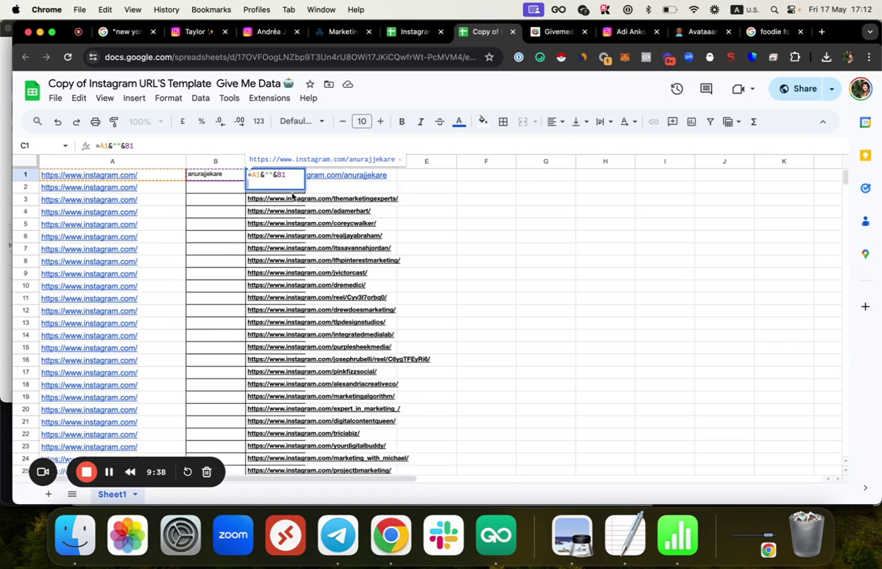
click(293, 196)
click(364, 181)
click(308, 178)
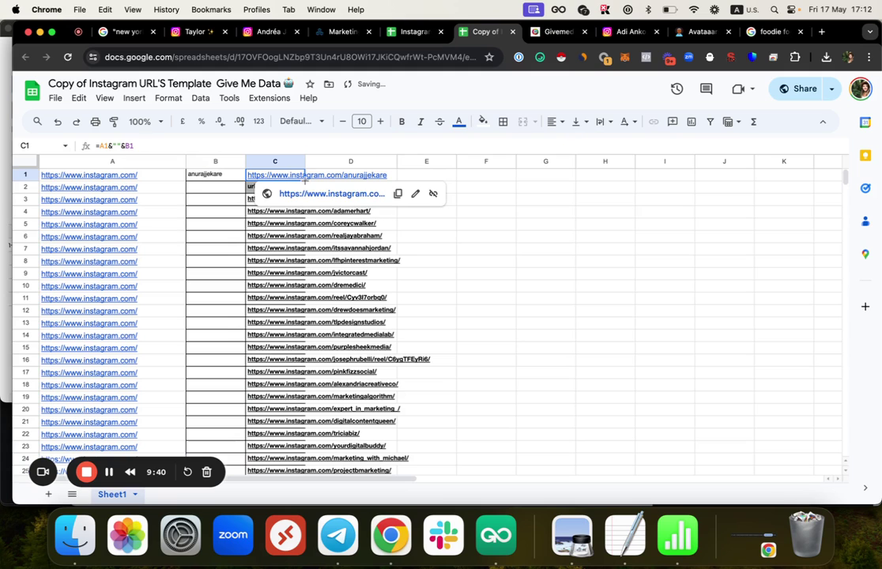
drag(304, 179, 282, 261)
scroll(276, 261, up, 15)
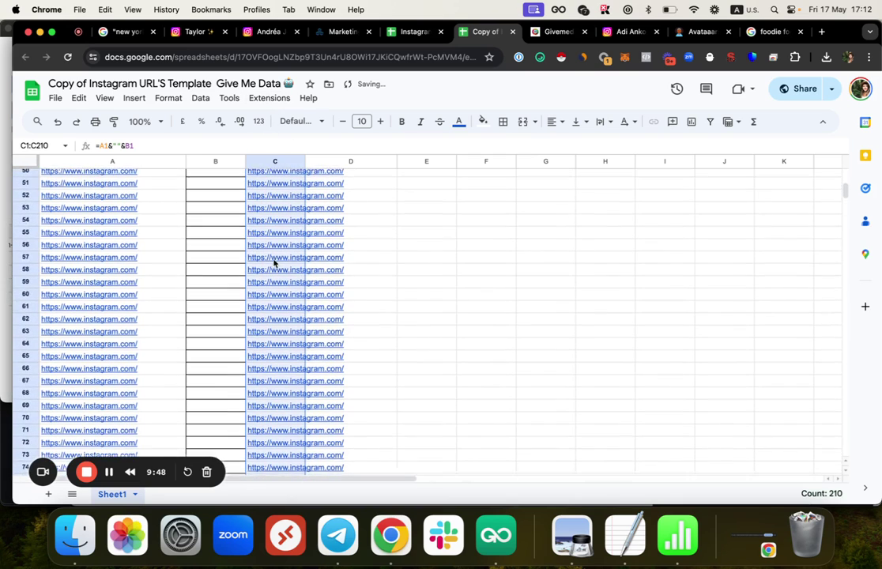
scroll(274, 261, up, 5)
click(245, 209)
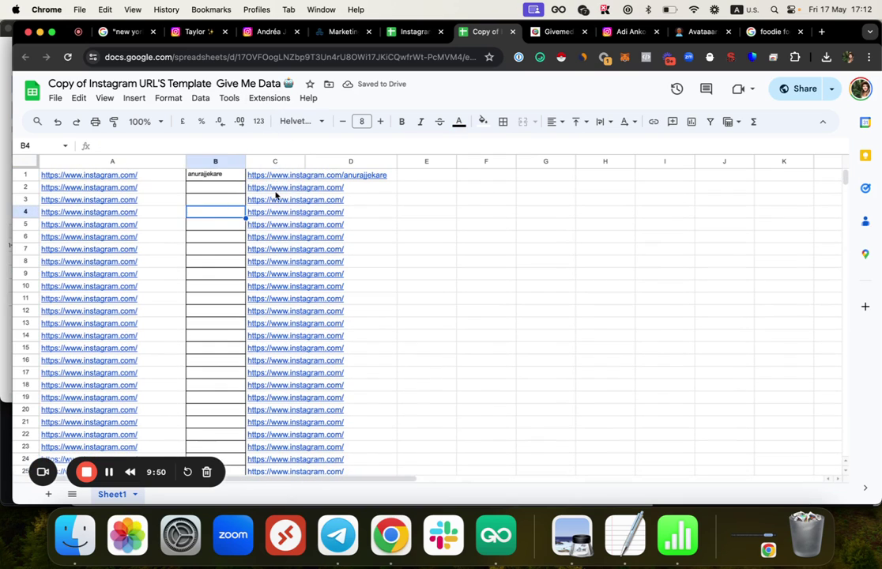
double_click(275, 189)
click(251, 227)
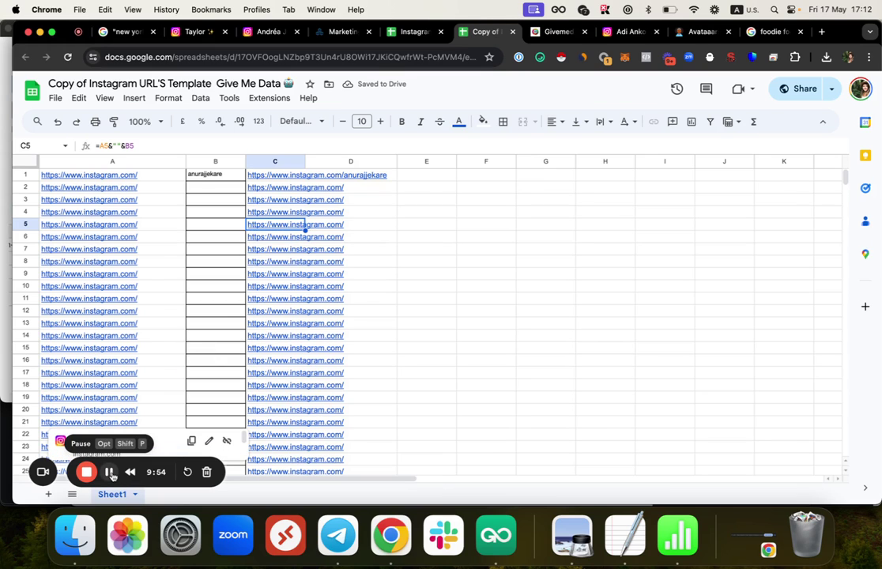
click(110, 471)
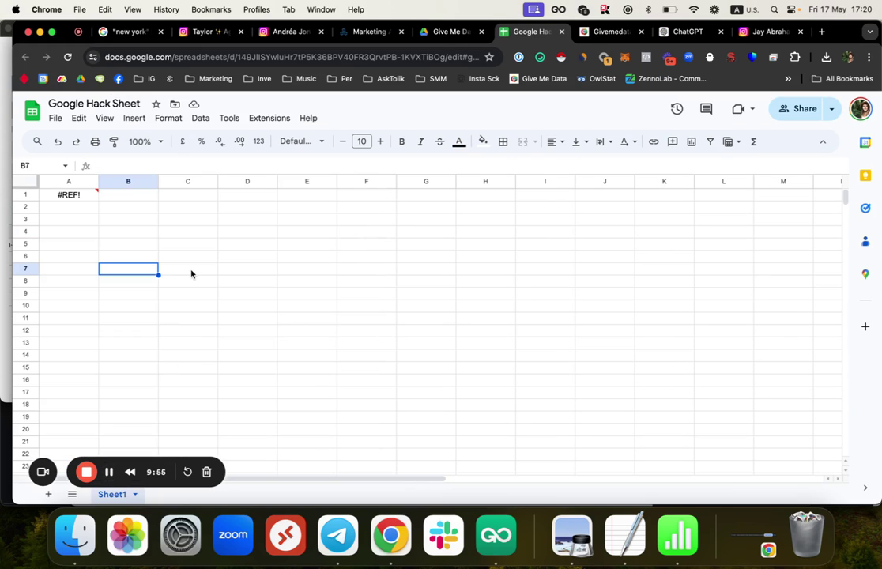
Step: Return to the Google spreadsheet and undo the paste that broke column A
click(674, 536)
click(71, 75)
click(77, 195)
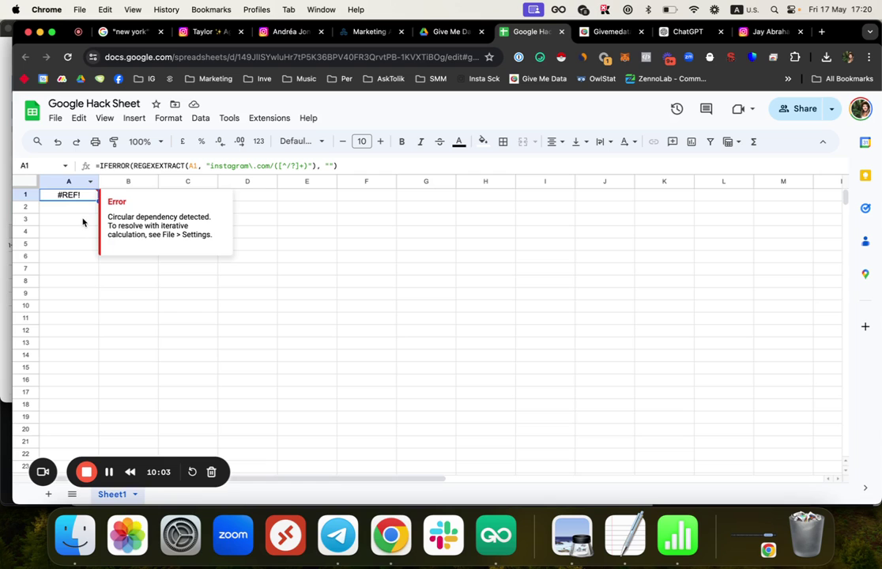
key(ctrl+v)
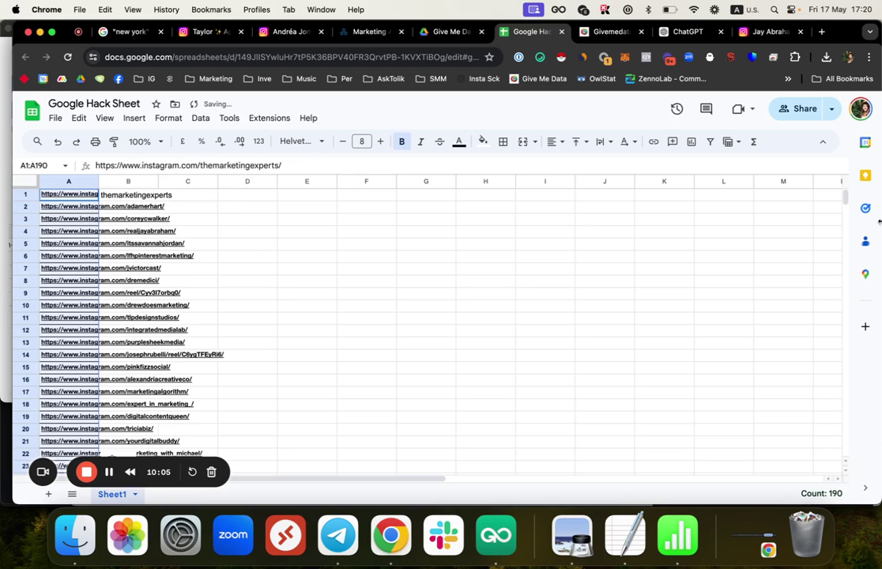
drag(844, 197, 827, 171)
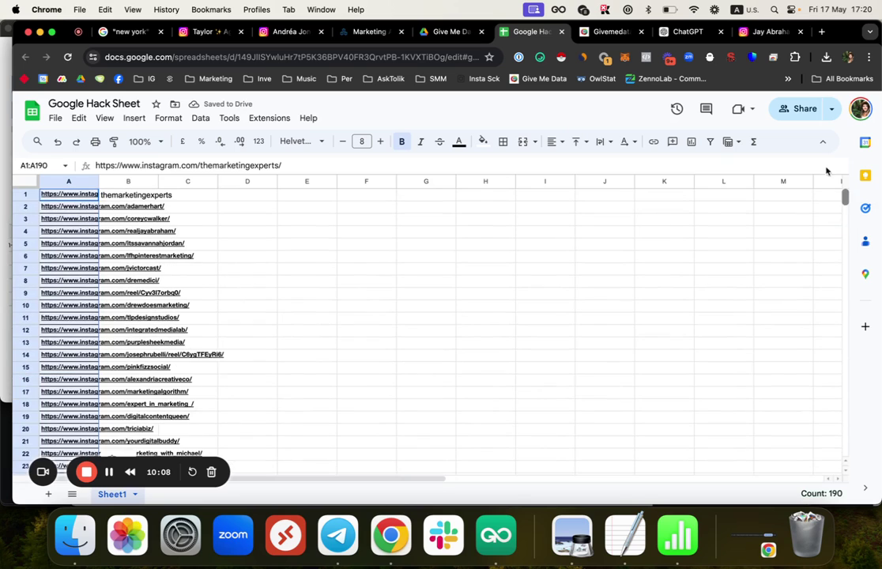
Step: Correct B1's REGEXEXTRACT username formula, copy it down B1:B190, and select B3's username
click(148, 195)
double_click(138, 195)
click(141, 198)
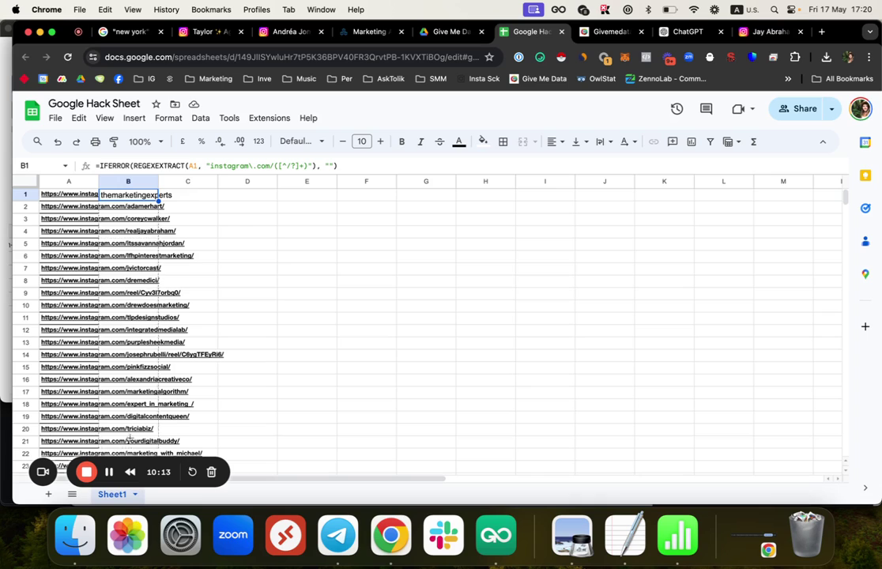
scroll(113, 417, down, 10)
scroll(123, 490, down, 18)
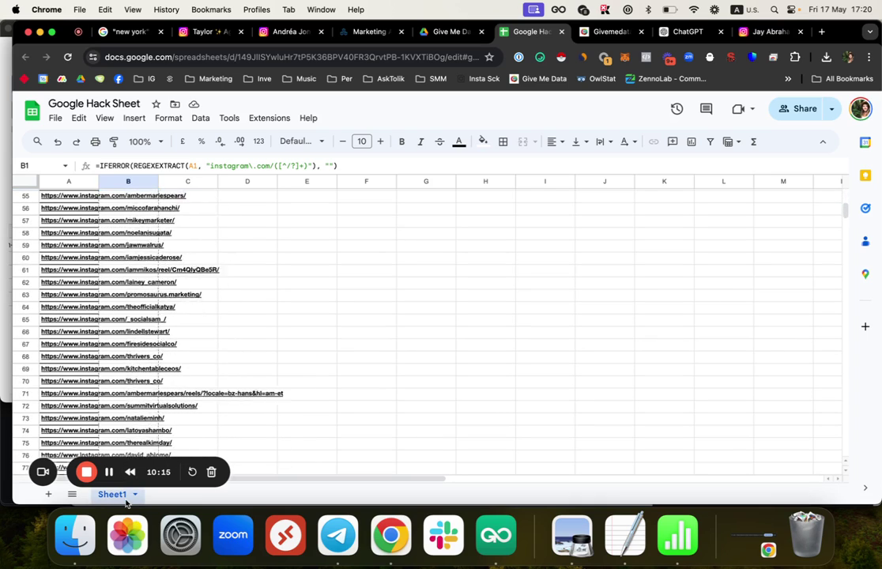
scroll(124, 484, down, 20)
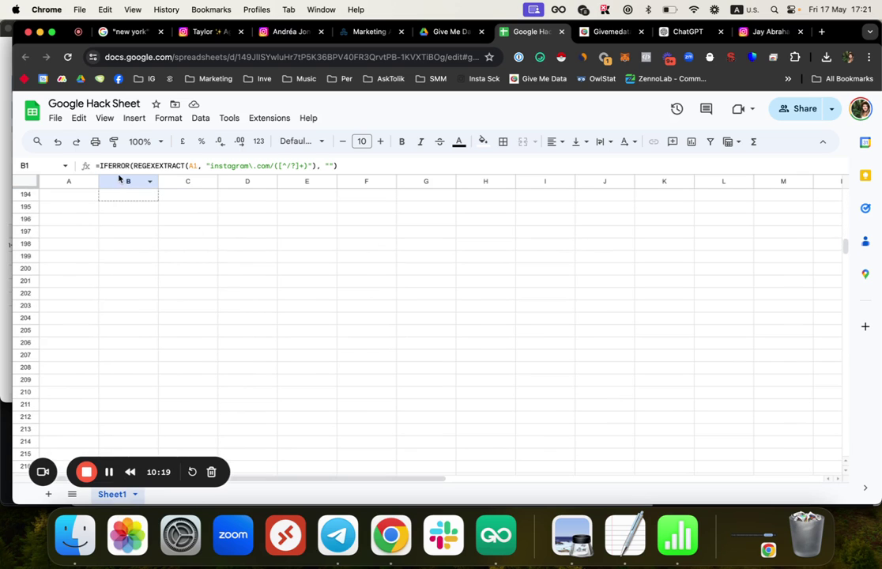
scroll(115, 260, up, 4)
shift+click(117, 257)
key(cmd+v)
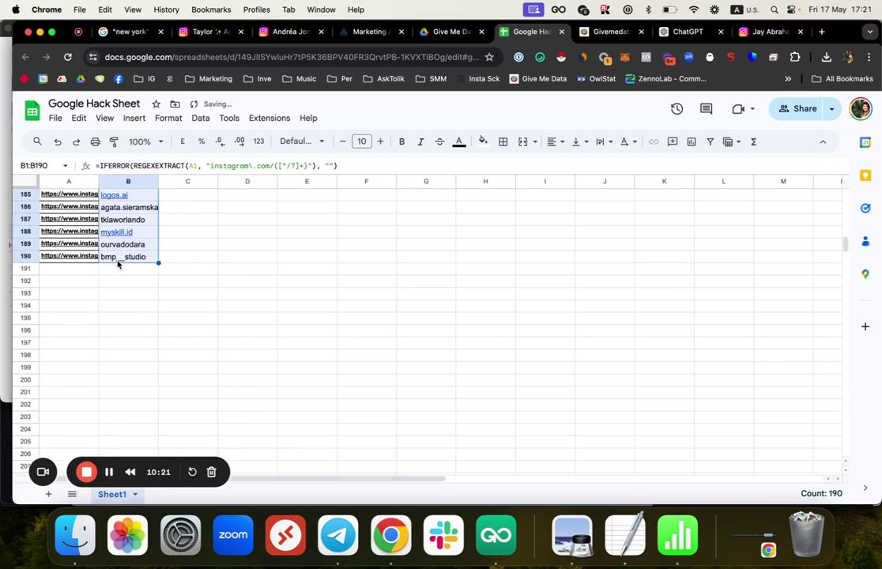
scroll(117, 257, up, 20)
scroll(119, 263, up, 20)
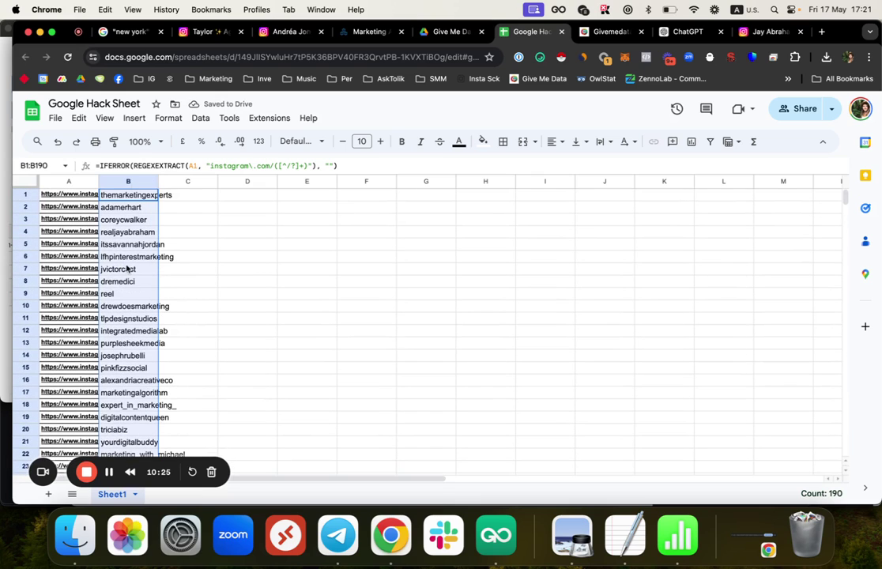
click(126, 222)
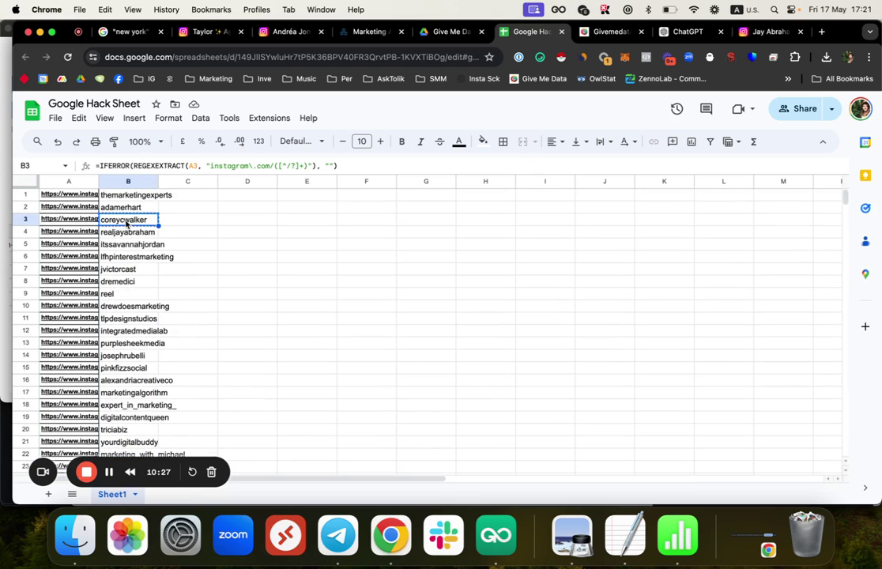
click(229, 32)
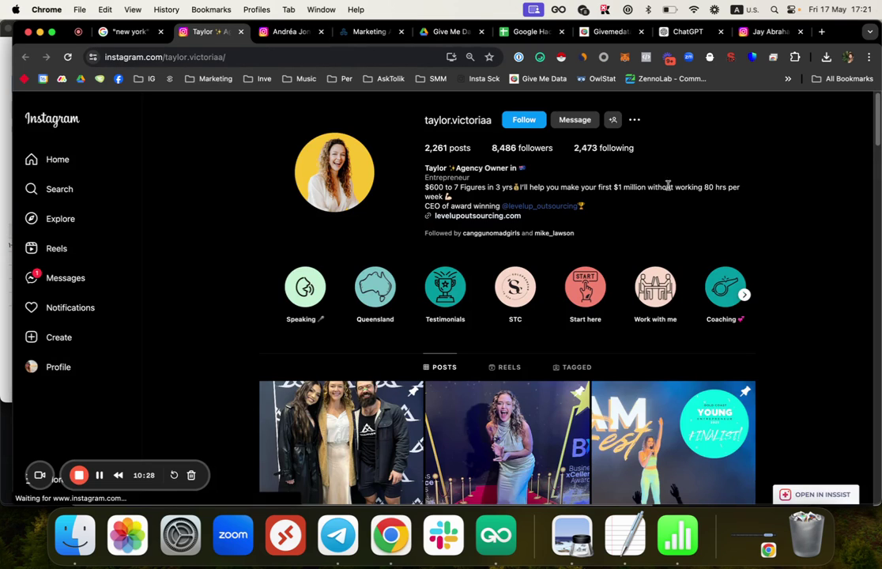
Step: Search Instagram for the B3 username, open that profile and scroll through its posts
click(73, 197)
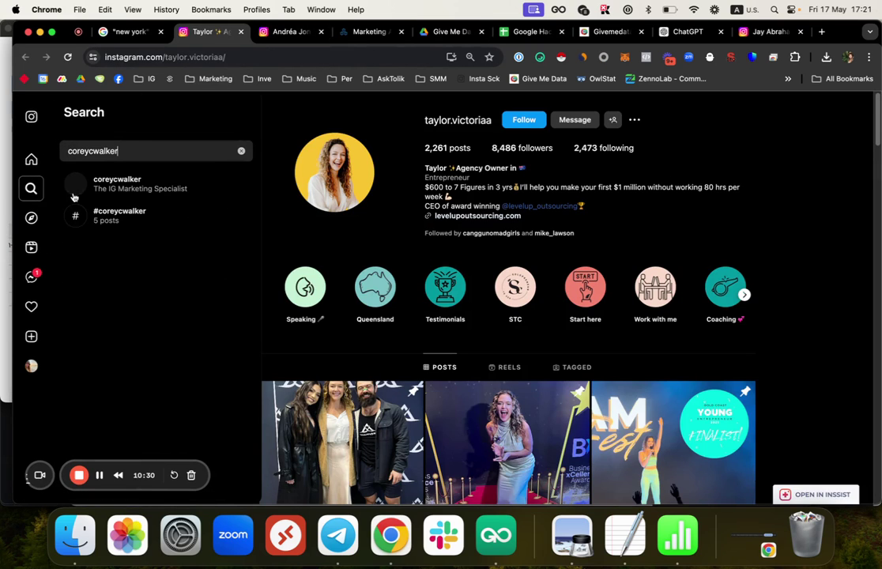
click(73, 196)
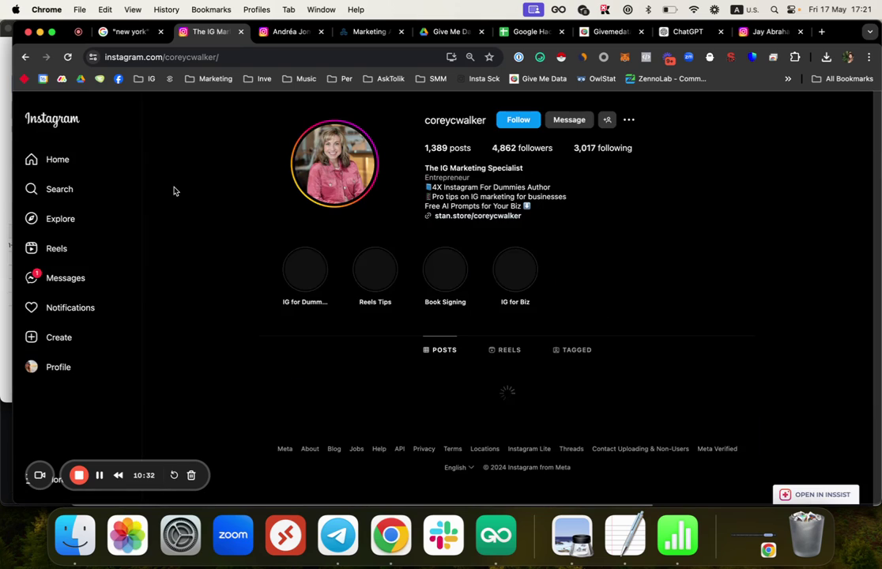
scroll(618, 476, down, 10)
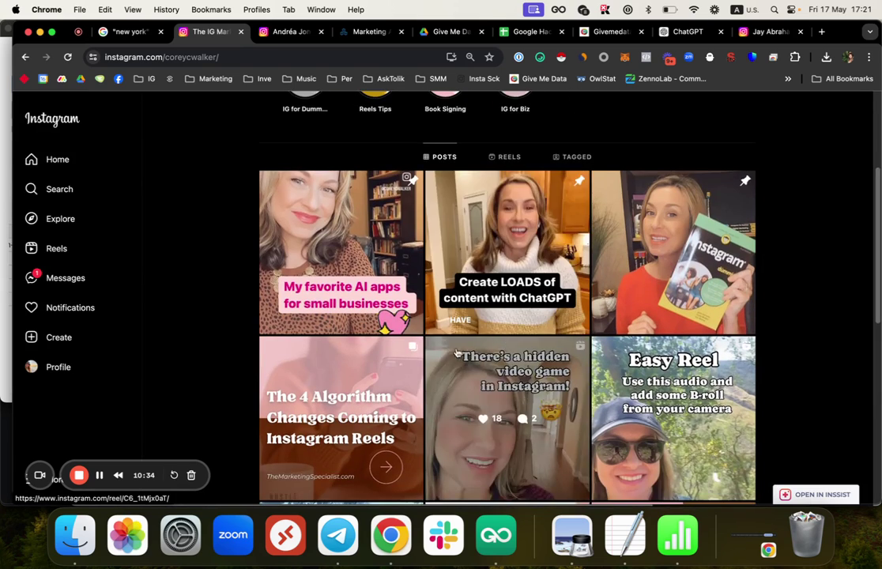
scroll(359, 305, down, 5)
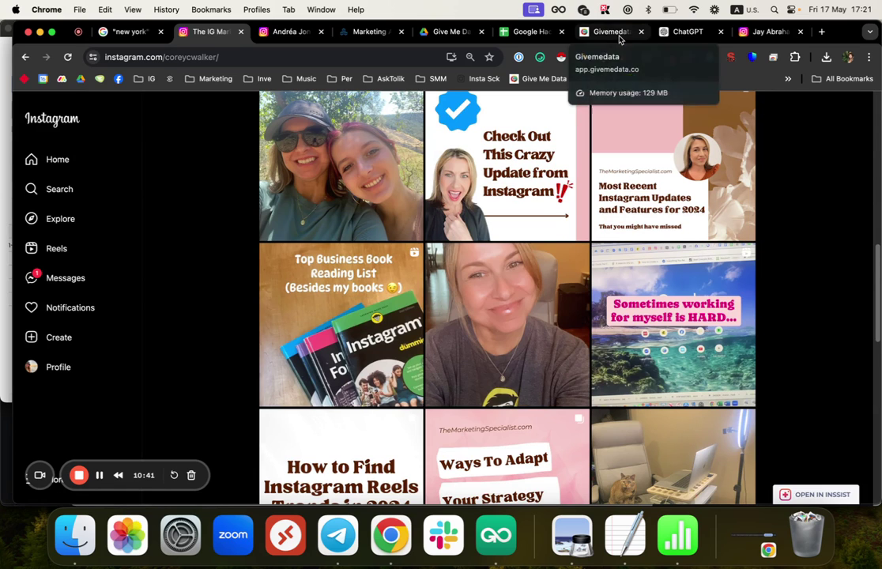
scroll(652, 296, down, 6)
scroll(348, 419, down, 4)
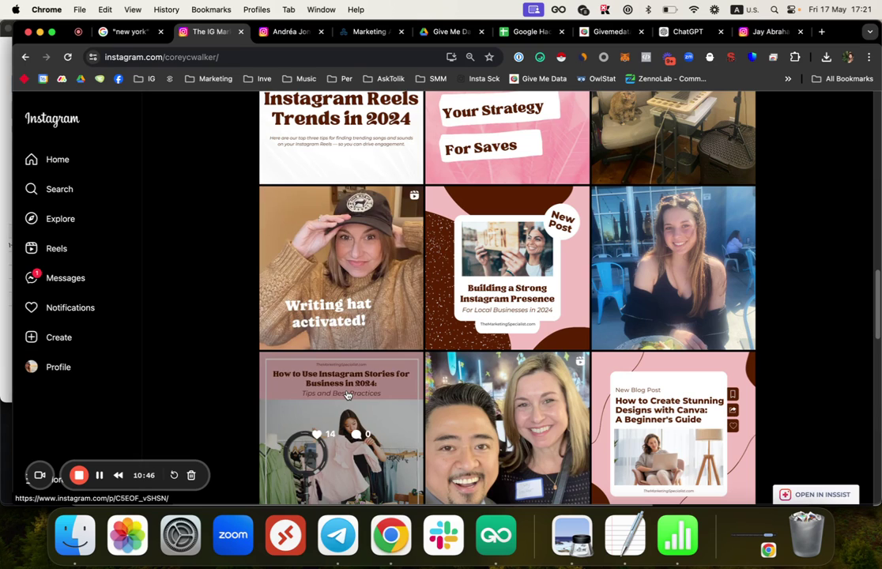
scroll(354, 325, up, 20)
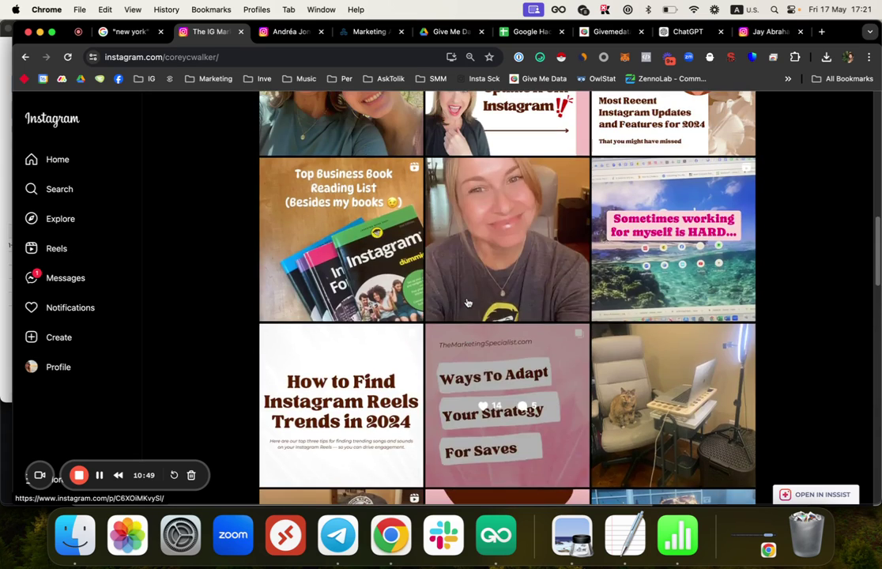
scroll(468, 303, up, 5)
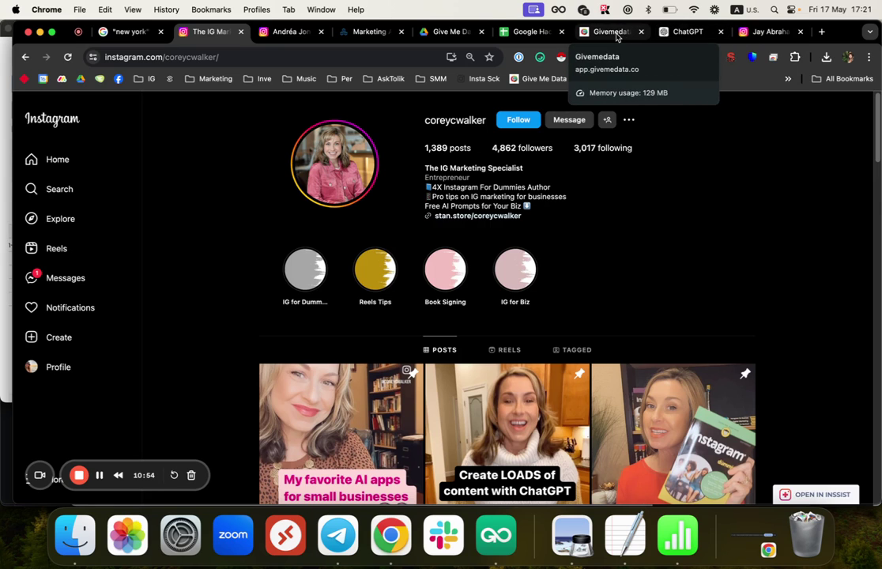
click(526, 34)
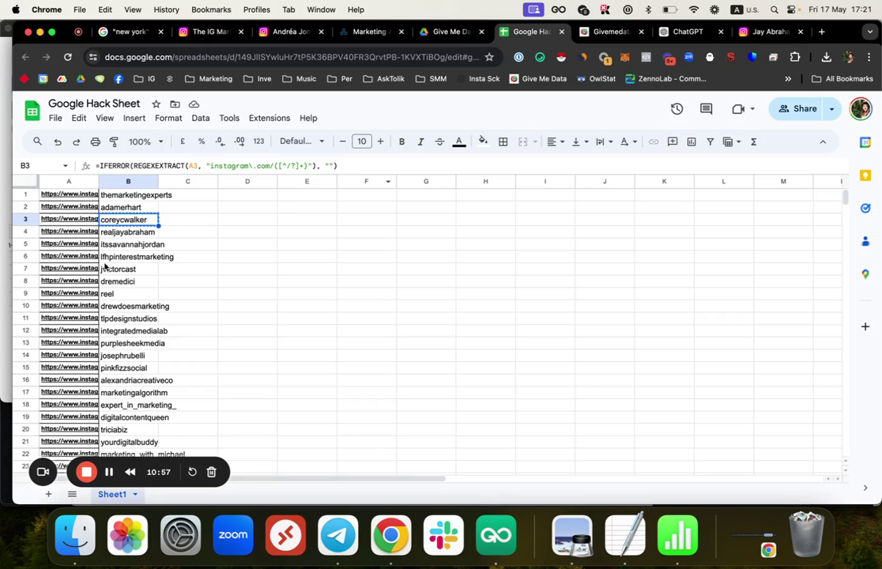
Step: Select the 190 usernames in B1:B190 of the Hack Sheet and copy them
click(124, 234)
drag(132, 194, 129, 331)
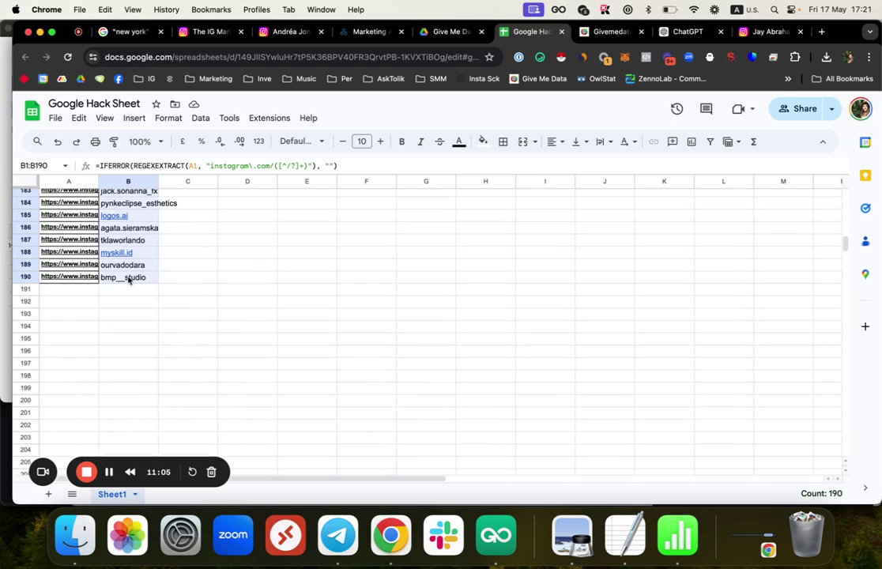
scroll(131, 285, up, 3)
right_click(135, 243)
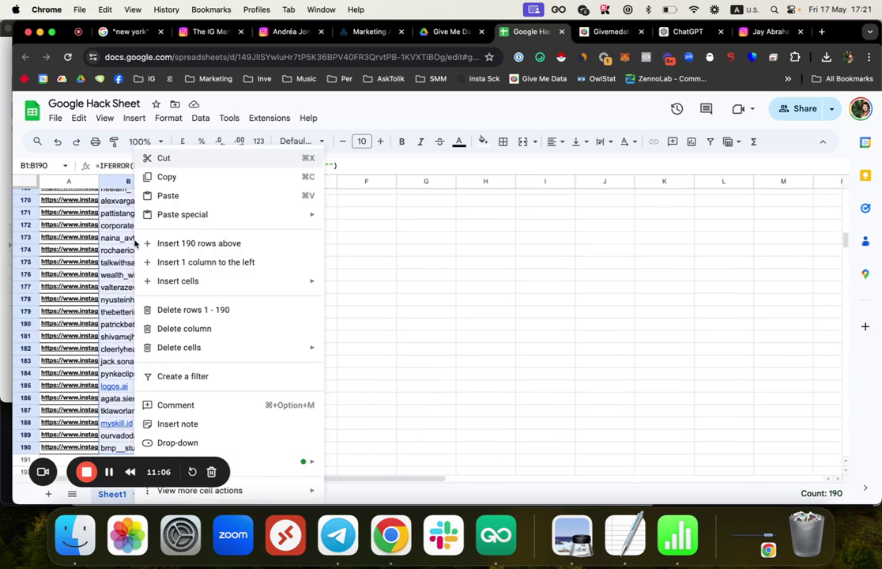
click(168, 182)
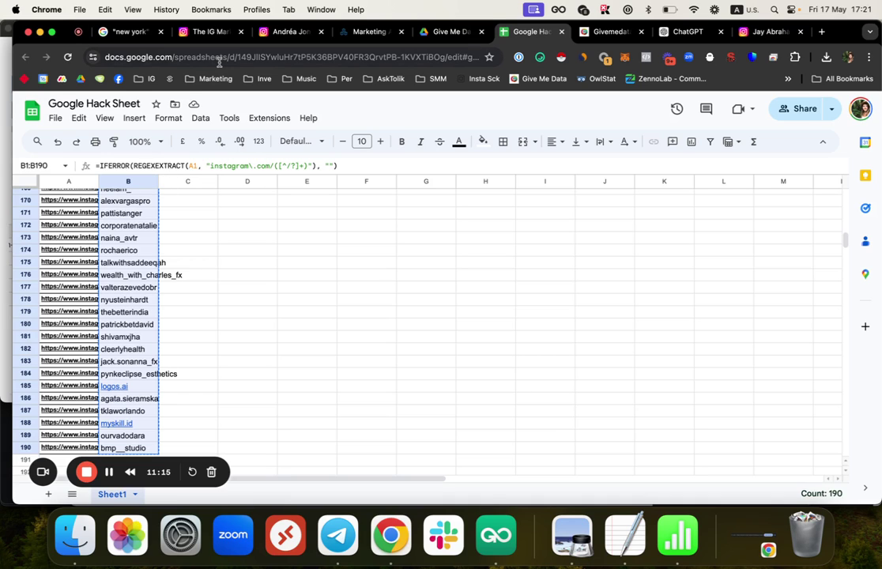
Step: Paste the 190 usernames into GiveMeData's Profile Data extraction and request it, quoted at 7600 coins
click(609, 31)
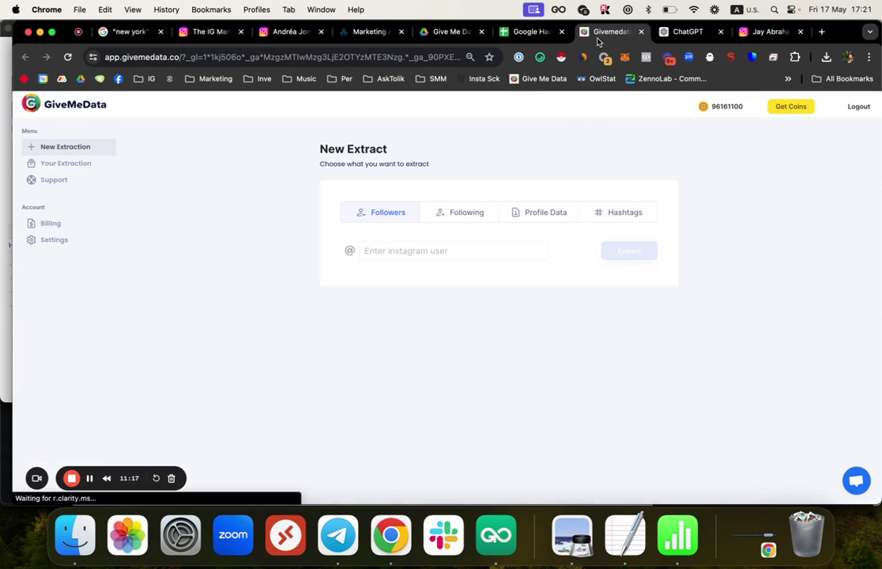
click(556, 211)
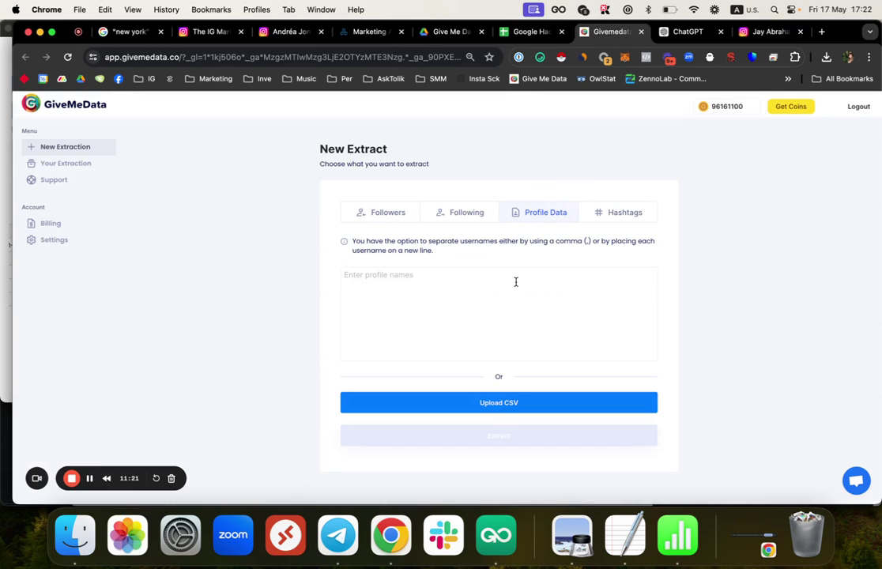
key(super+v)
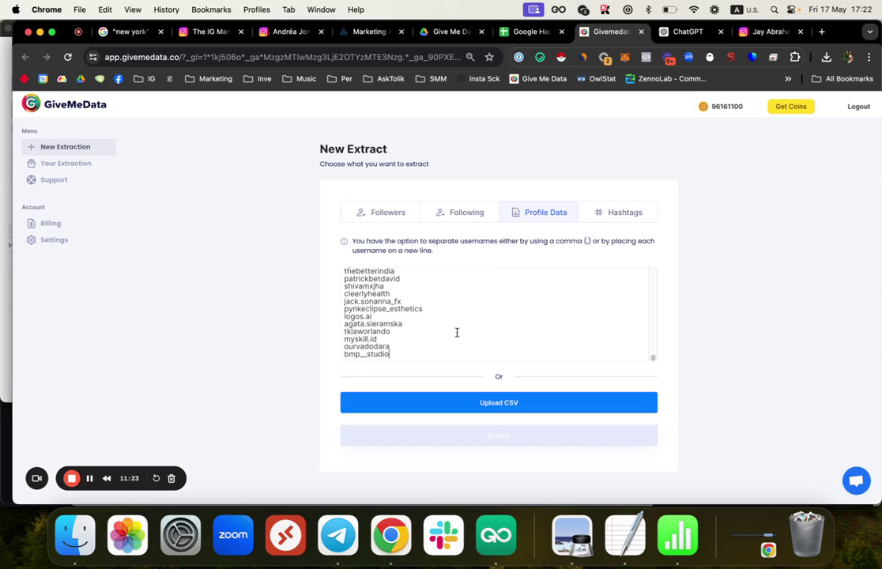
click(407, 380)
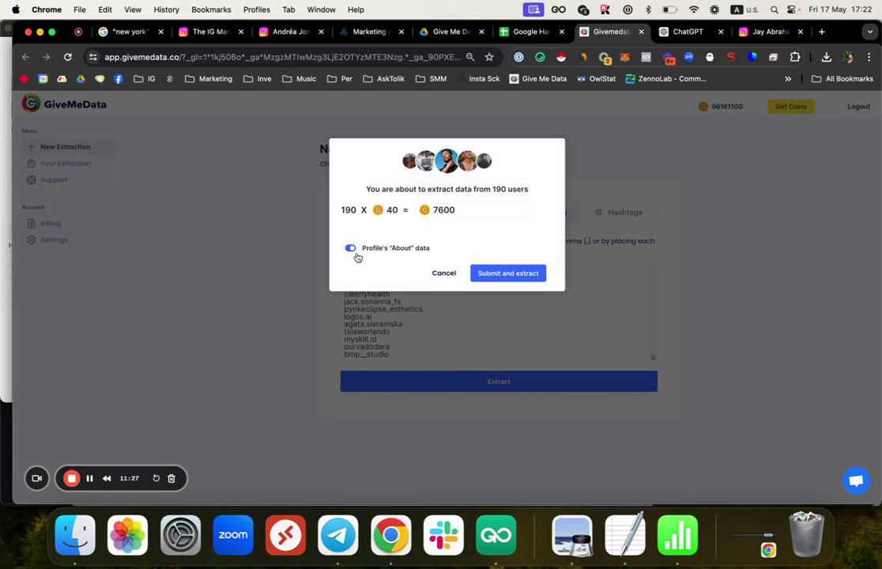
click(282, 37)
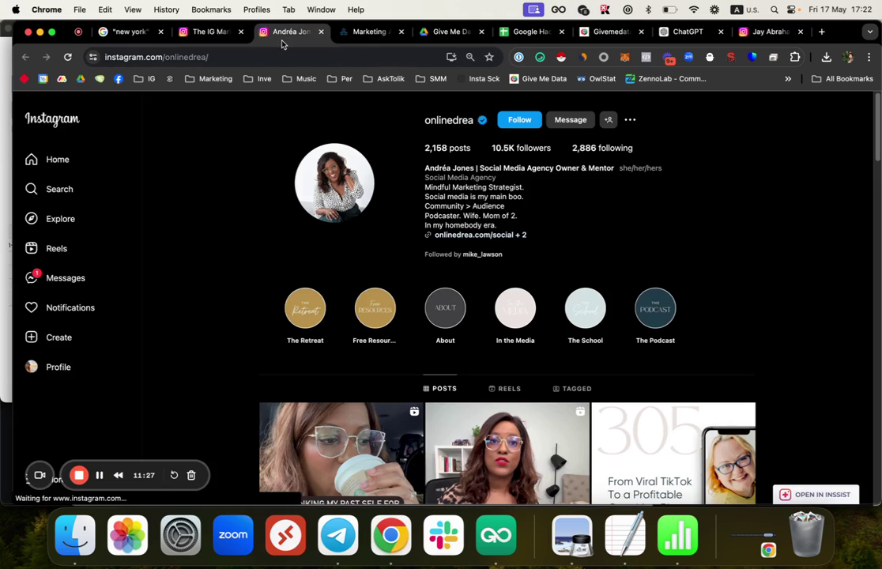
Step: View the Instagram profile's About this account details, noting country Canada and join date August 2015
click(631, 120)
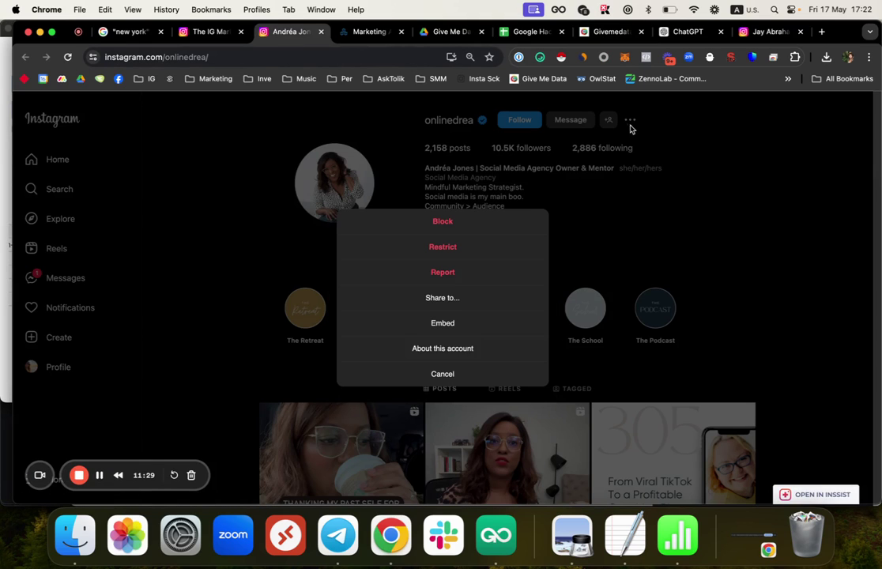
click(435, 349)
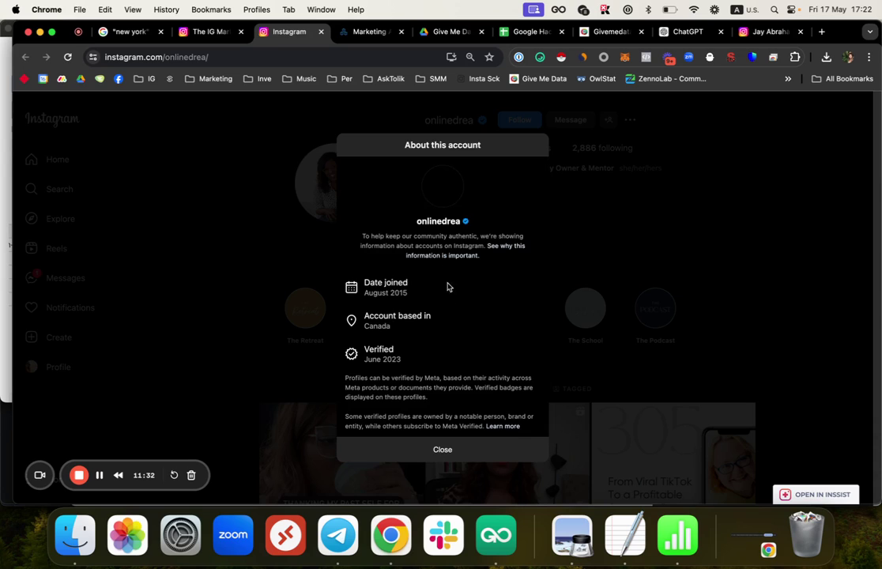
drag(398, 329, 352, 320)
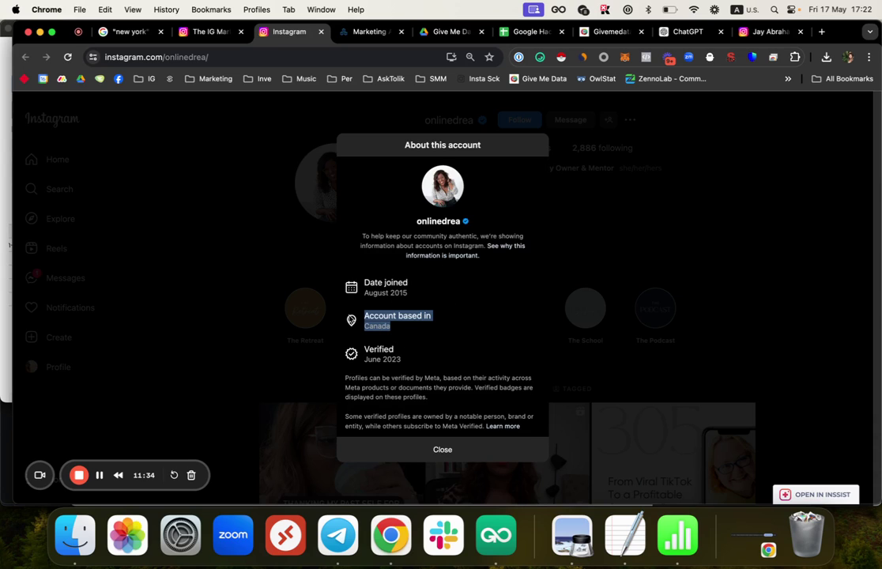
drag(409, 296, 360, 287)
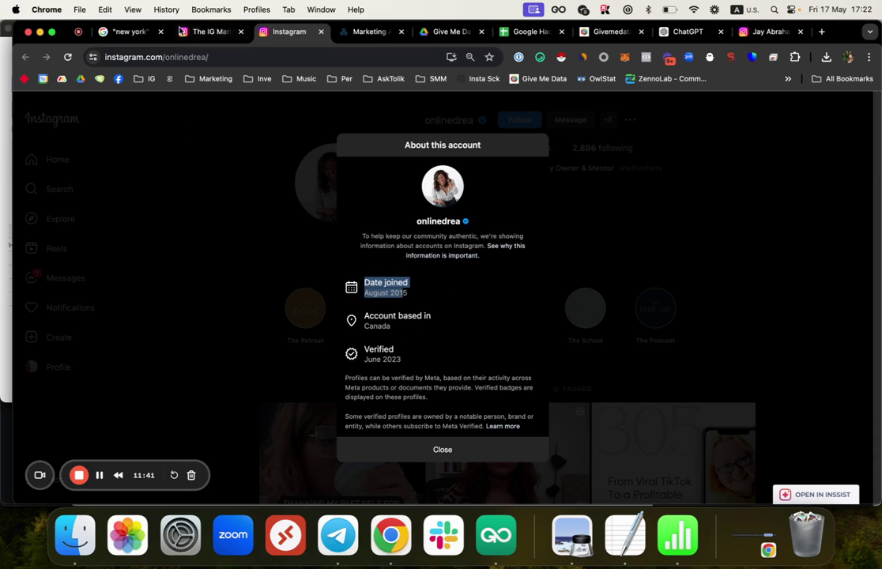
click(613, 31)
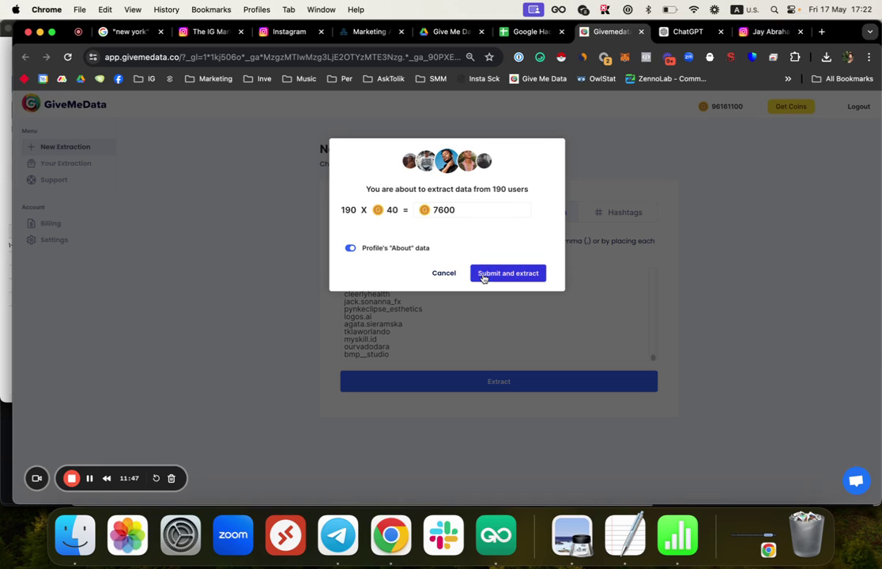
Step: Submit the 190-profile extraction for 7600 coins and go to the extractions list
click(484, 275)
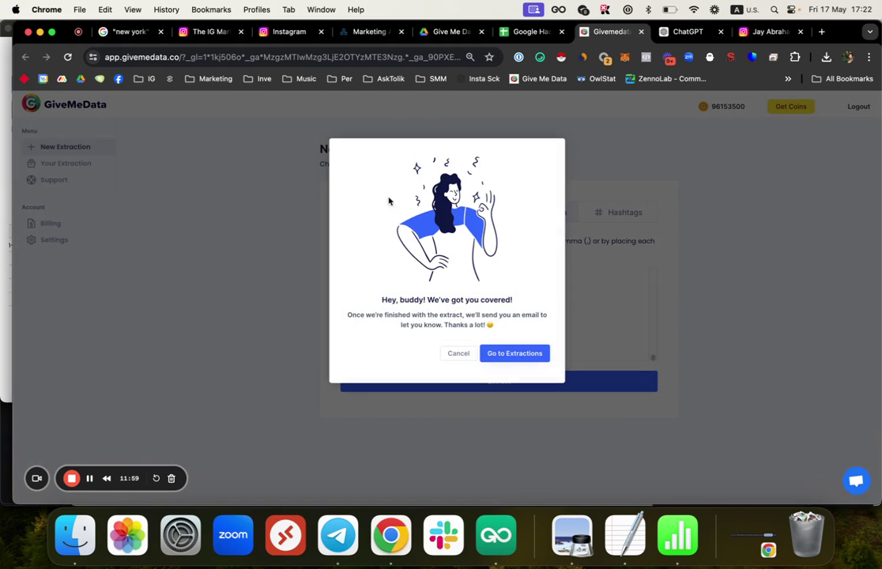
click(503, 349)
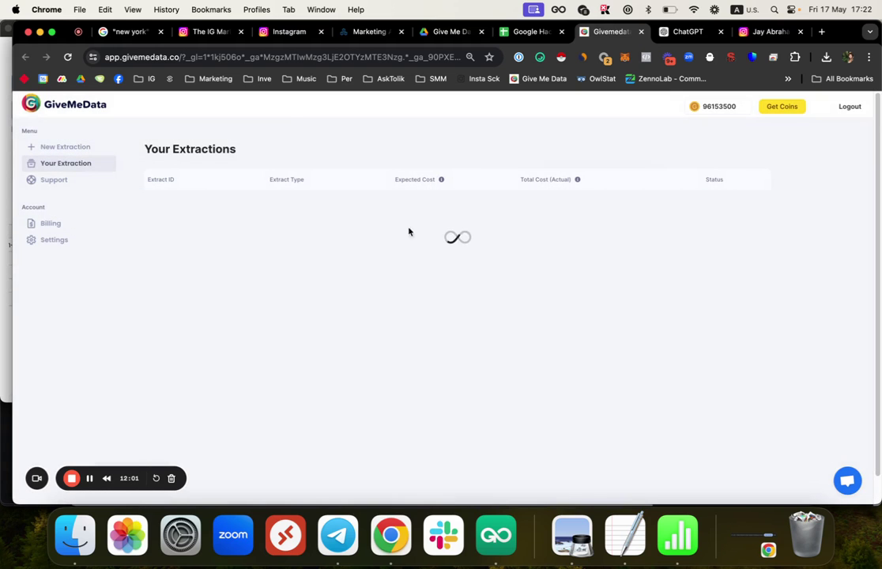
click(127, 32)
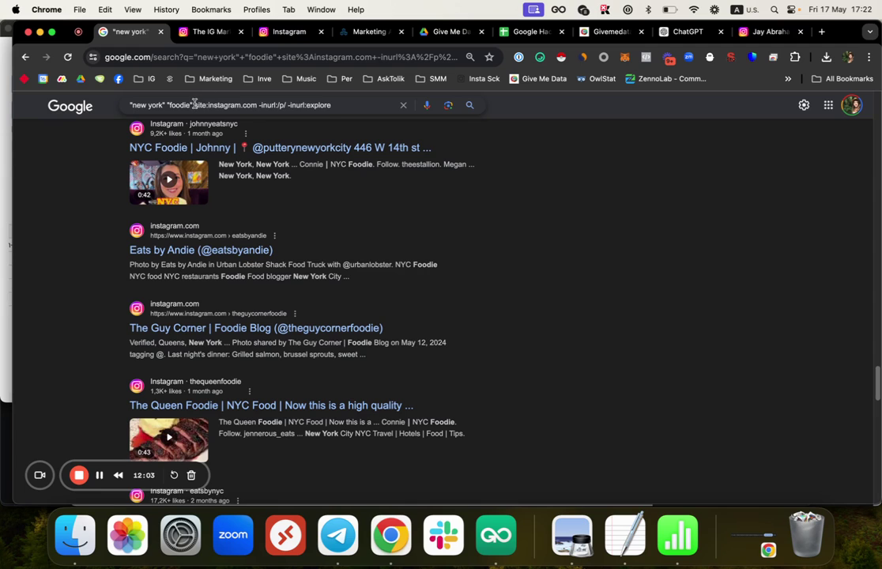
Step: Insert +" right after "foodie" in the Google search query
drag(195, 103, 338, 98)
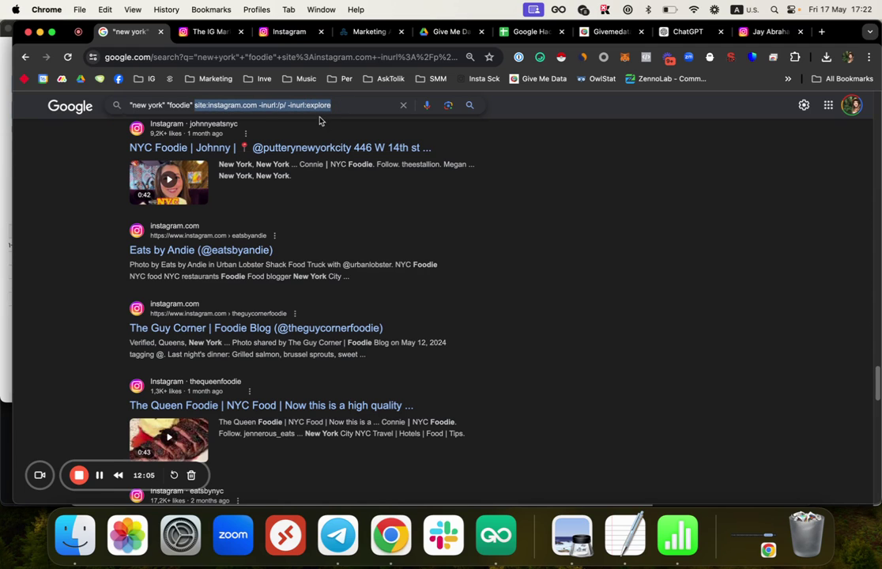
scroll(285, 195, up, 5)
click(179, 101)
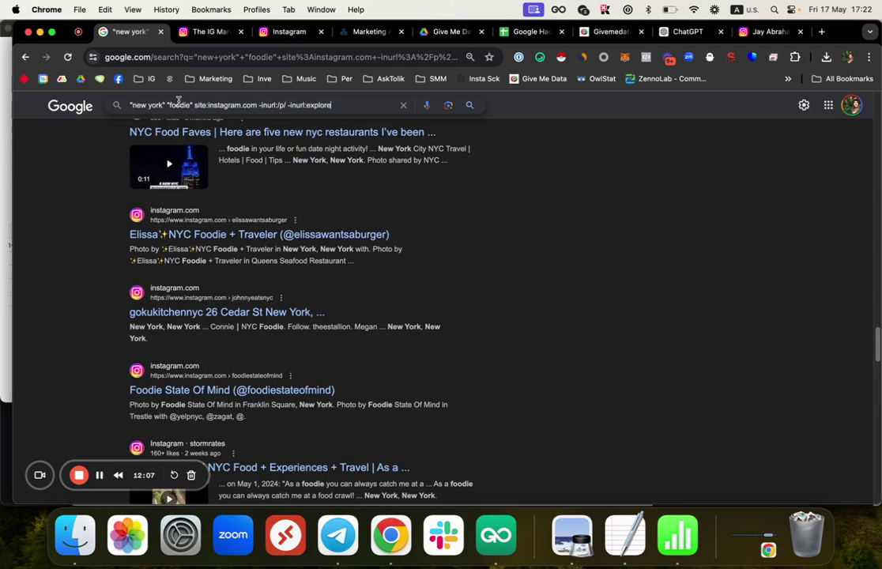
click(184, 104)
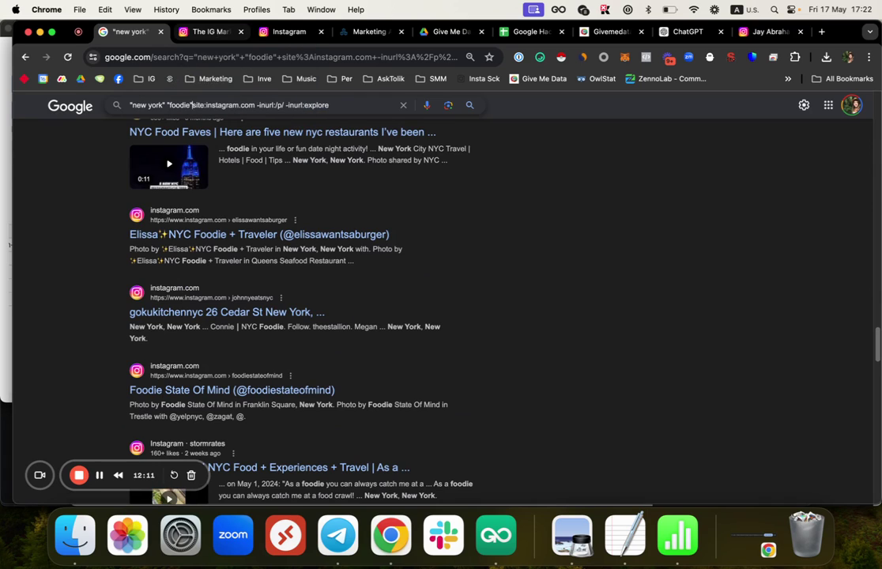
text(+")
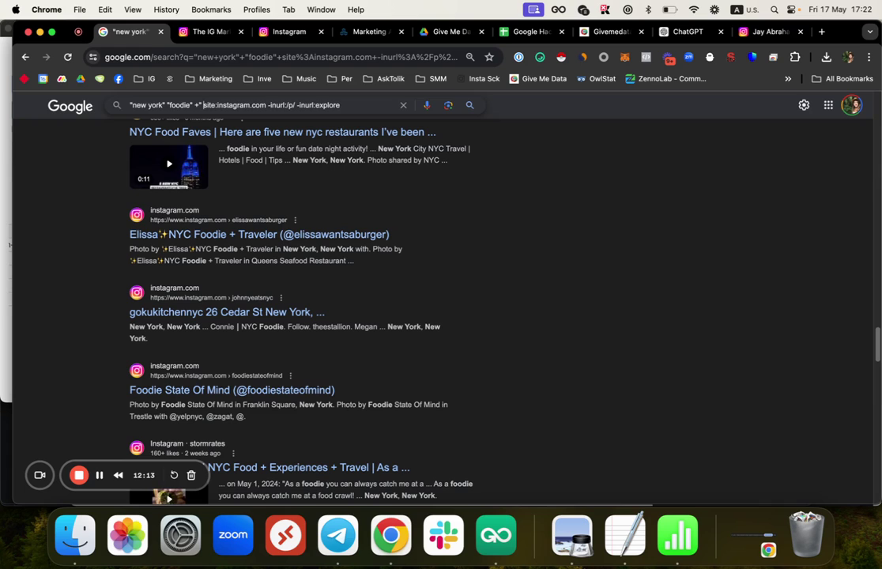
Step: Copy the 😋 yummy-face emoji from the JoyPixels picker
click(540, 57)
text(TAST)
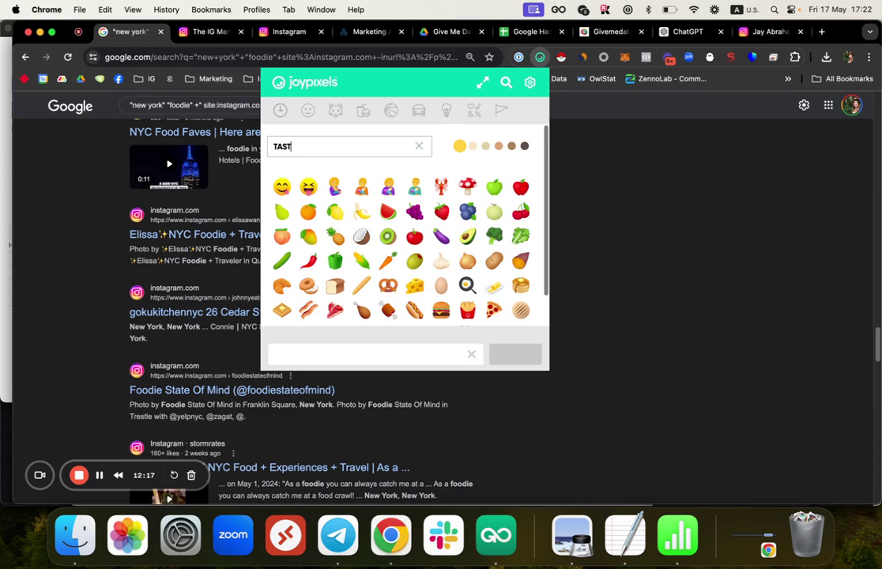
click(286, 188)
scroll(288, 188, down, 2)
Step: Place 😋 inside quotes as +"😋" in the query and rerun the search
click(237, 110)
key(super+v)
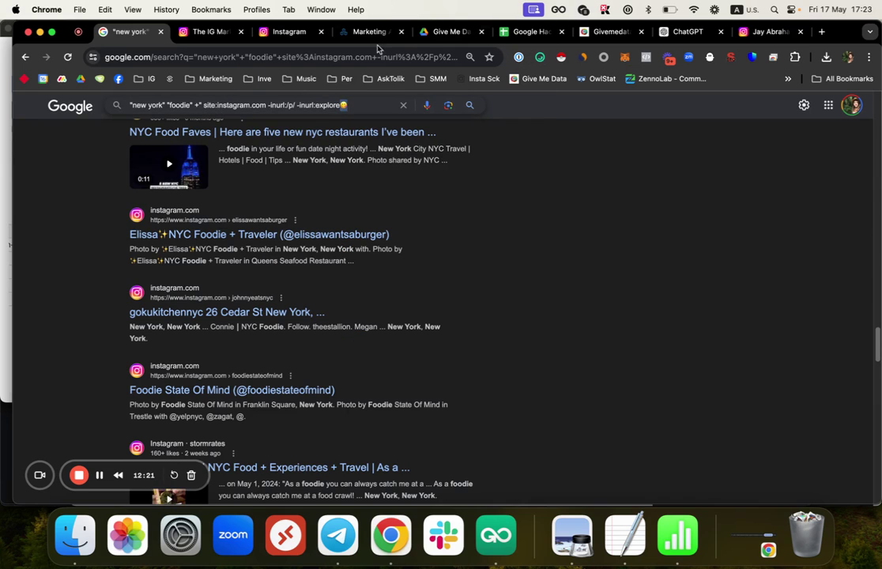
key(BackSpace)
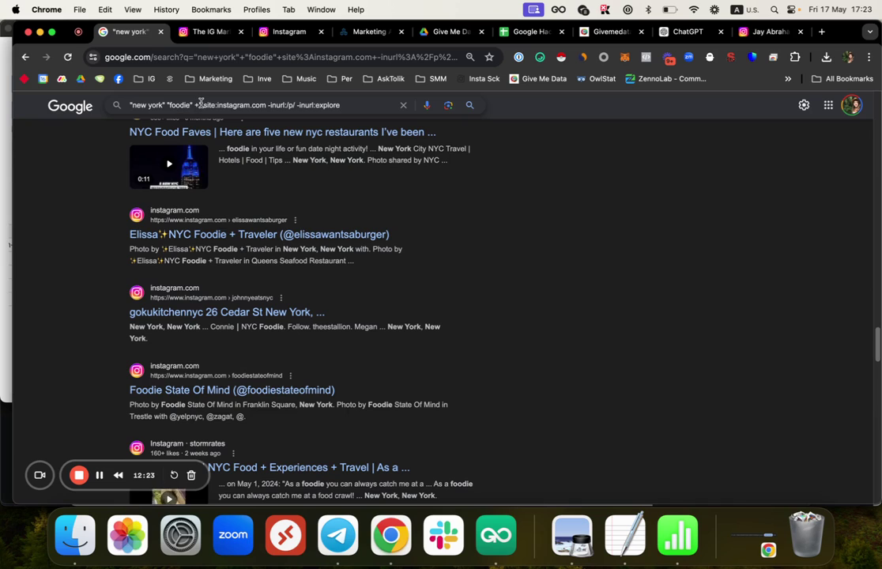
click(201, 104)
text("😊)
text(😋)
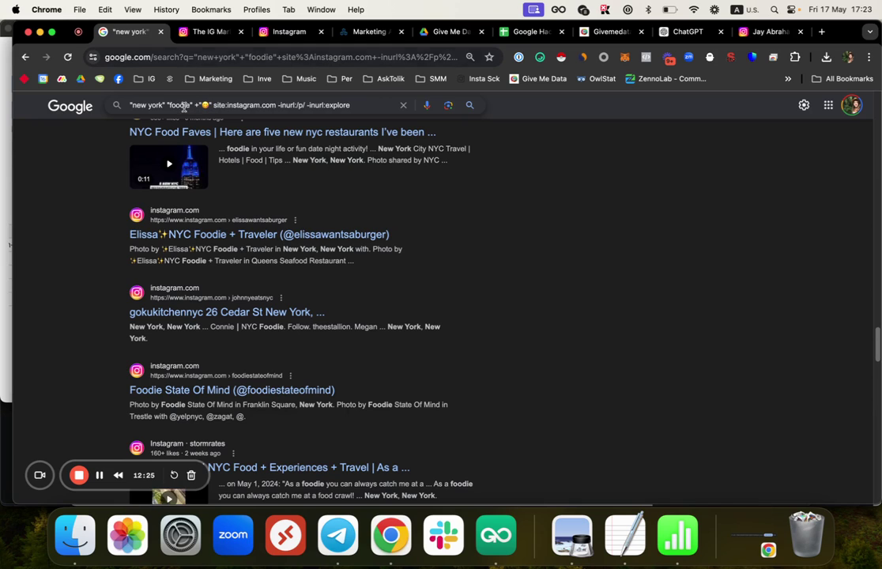
key(Return)
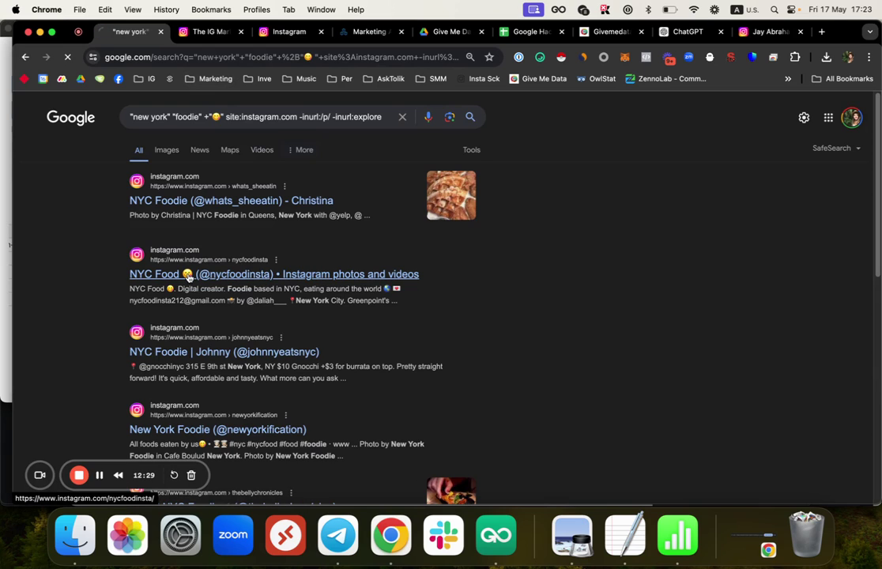
click(188, 274)
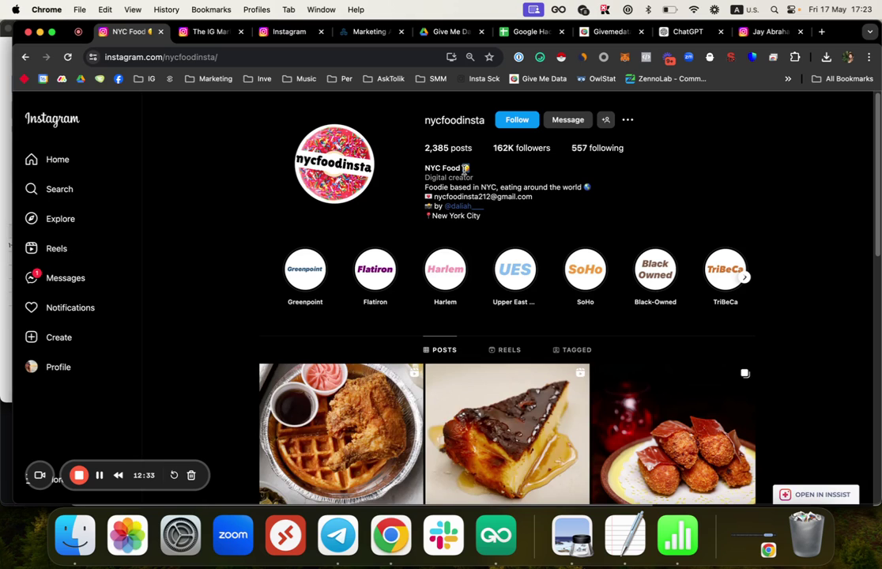
click(26, 57)
scroll(188, 264, down, 3)
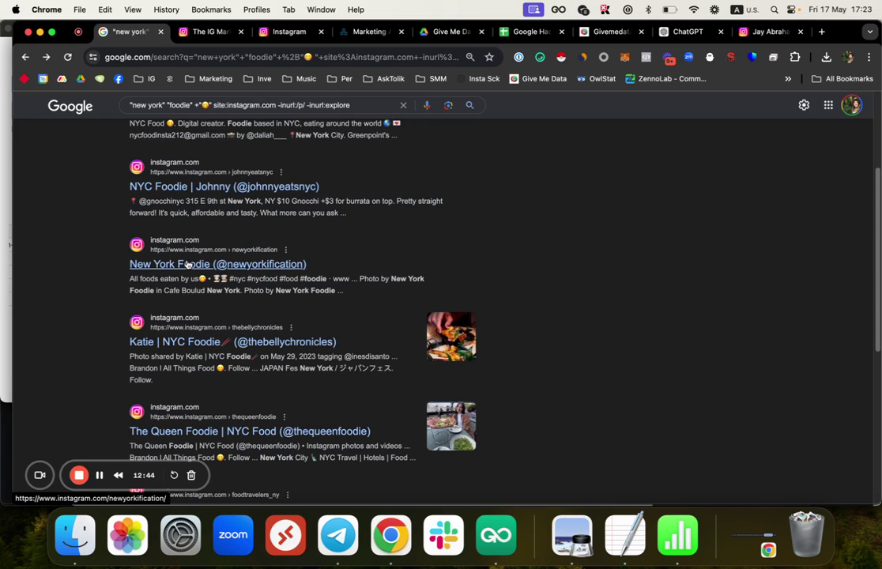
scroll(237, 300, up, 5)
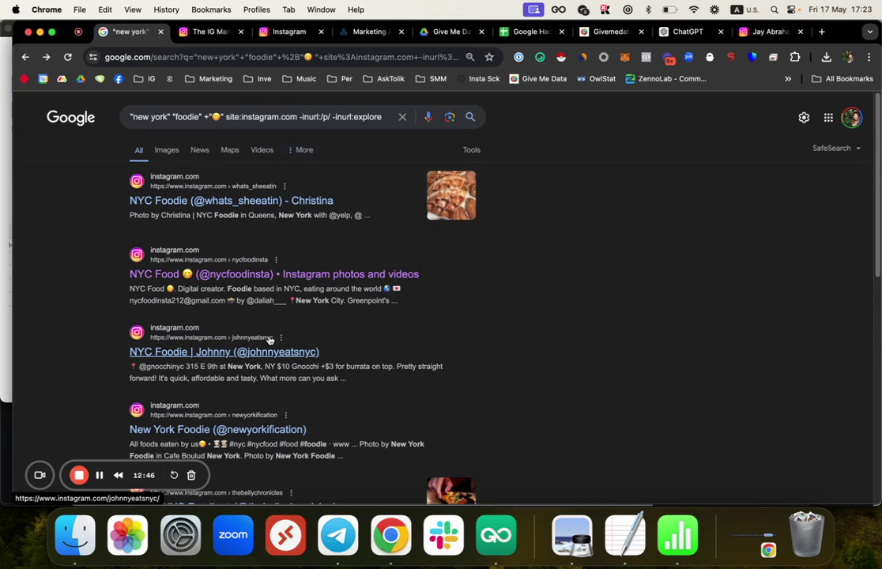
click(358, 37)
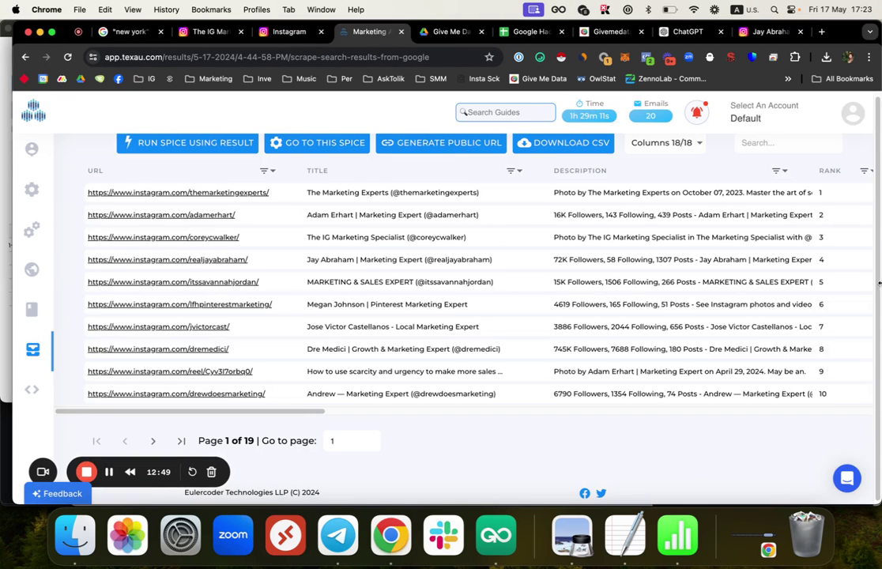
Step: Log out of TexAu and go back to the New York foodie search results
click(854, 117)
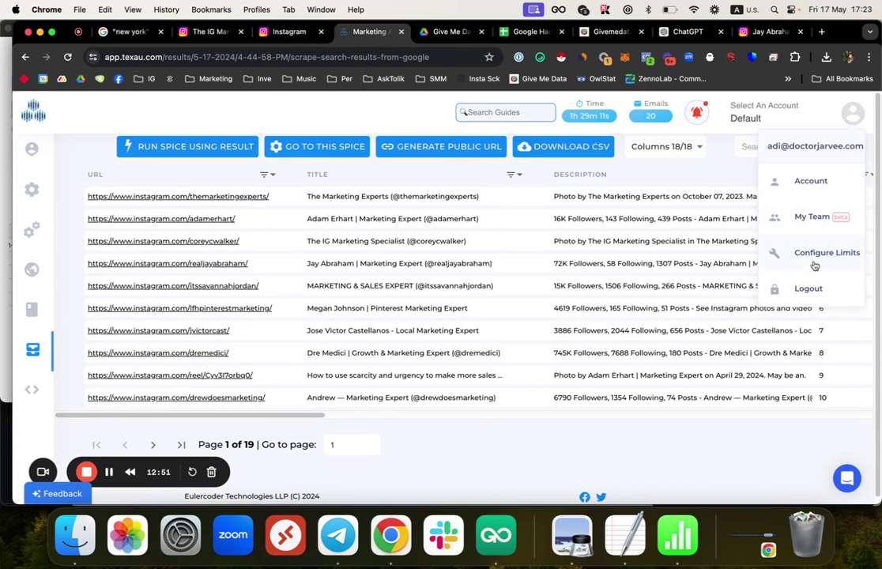
click(808, 288)
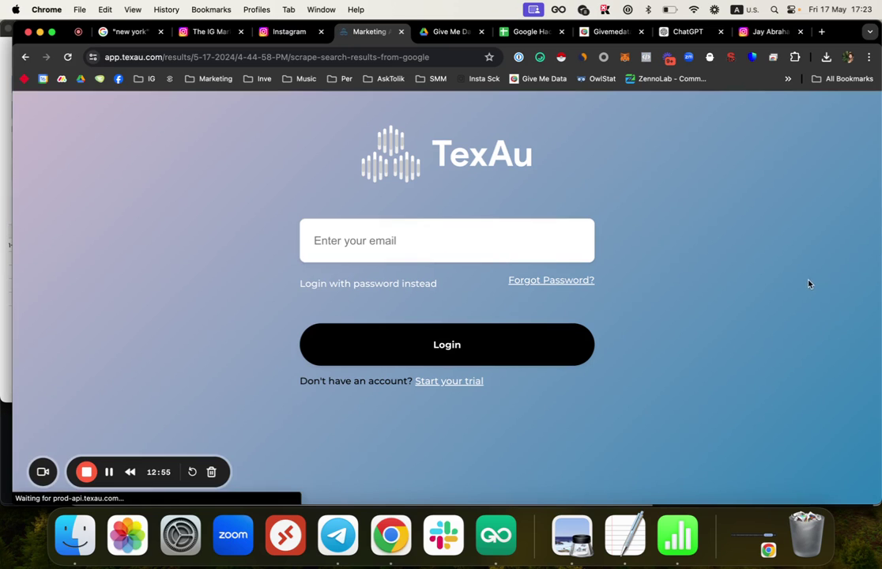
click(131, 32)
Step: Scroll further down the foodie results before returning to the TexAu login tab
scroll(198, 317, down, 10)
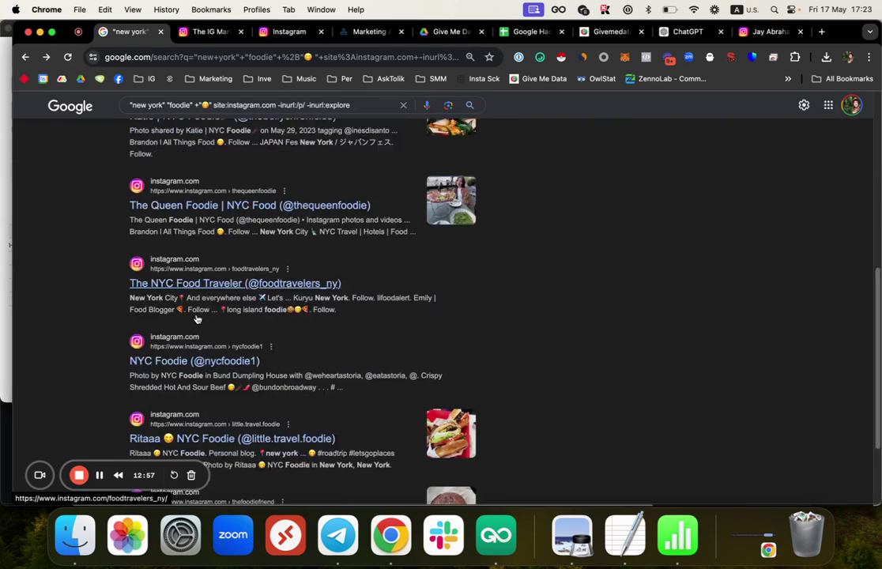
scroll(169, 362, down, 15)
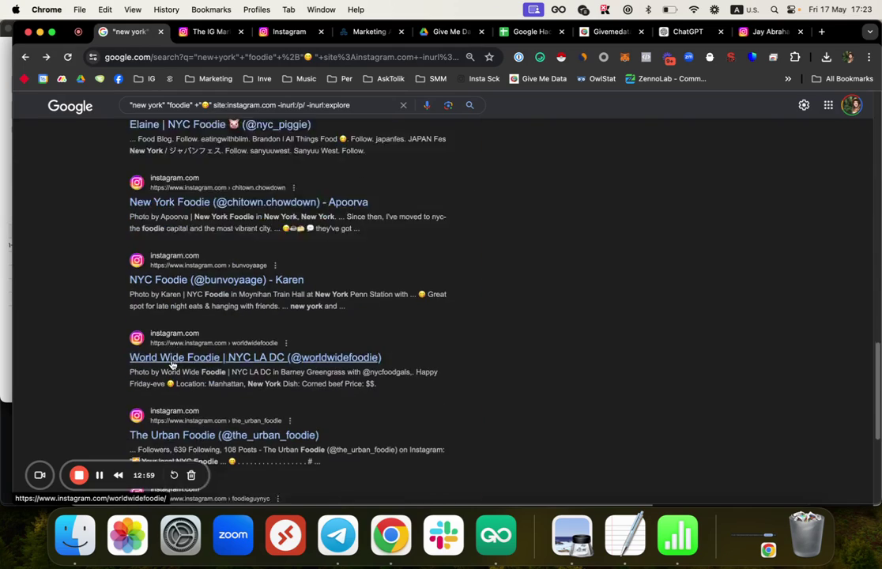
scroll(171, 358, down, 15)
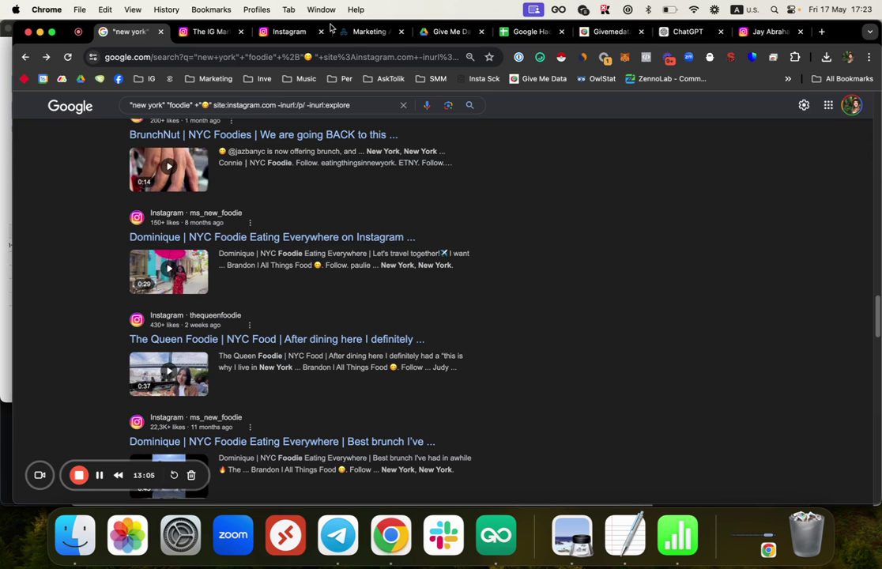
click(357, 32)
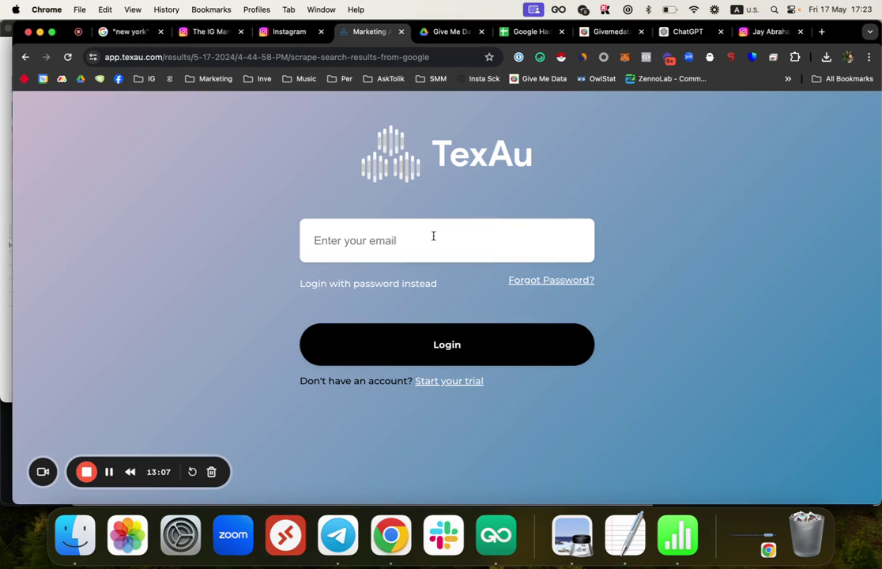
Step: Load texau.com, open its pricing page noting the free two-week trial, and show monthly prices
click(157, 61)
text(tex)
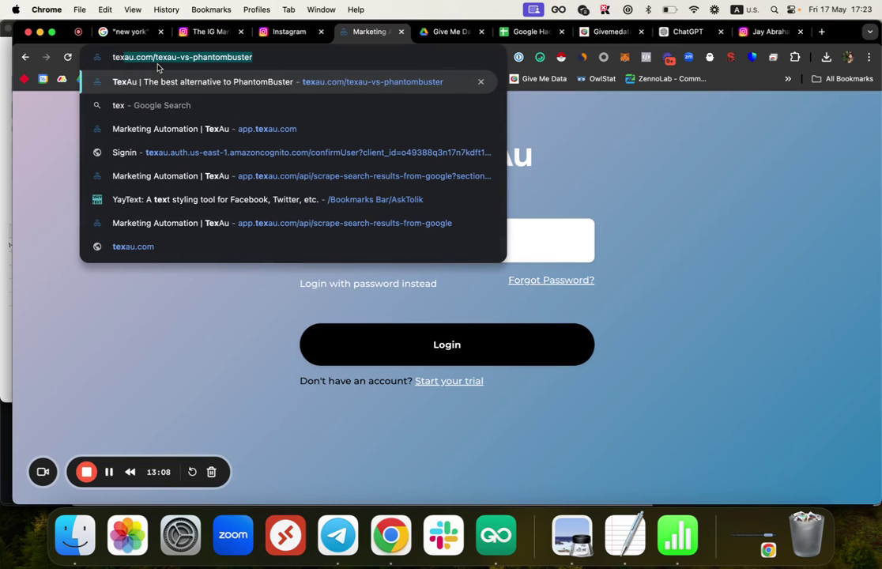
text(au.com)
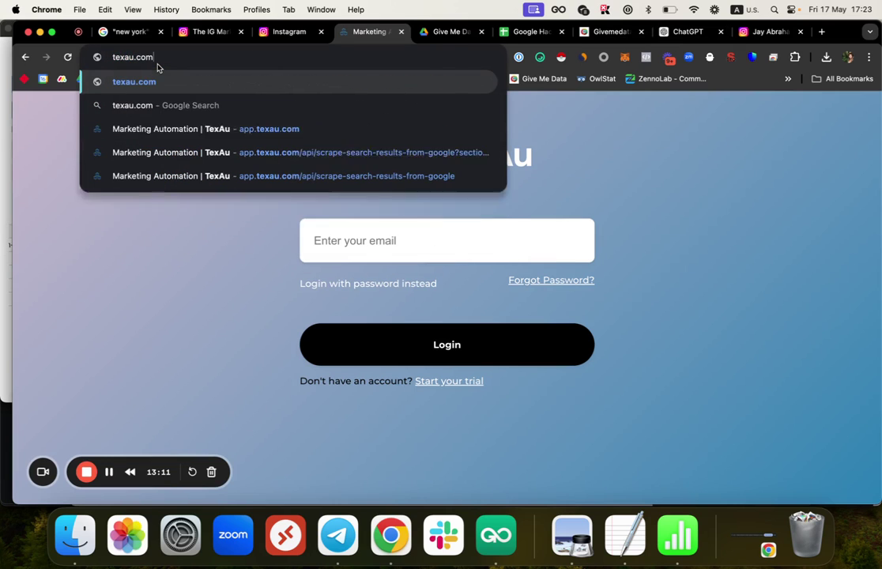
key(Return)
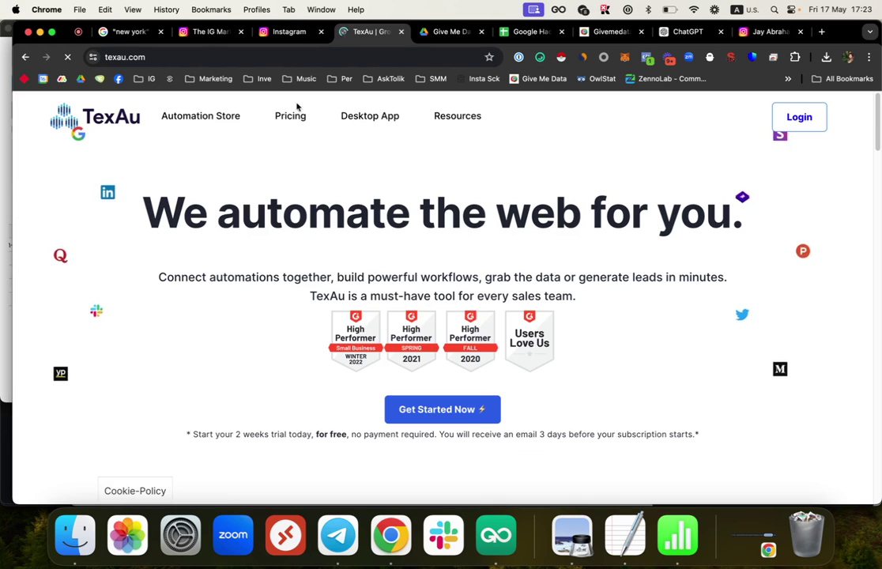
click(290, 117)
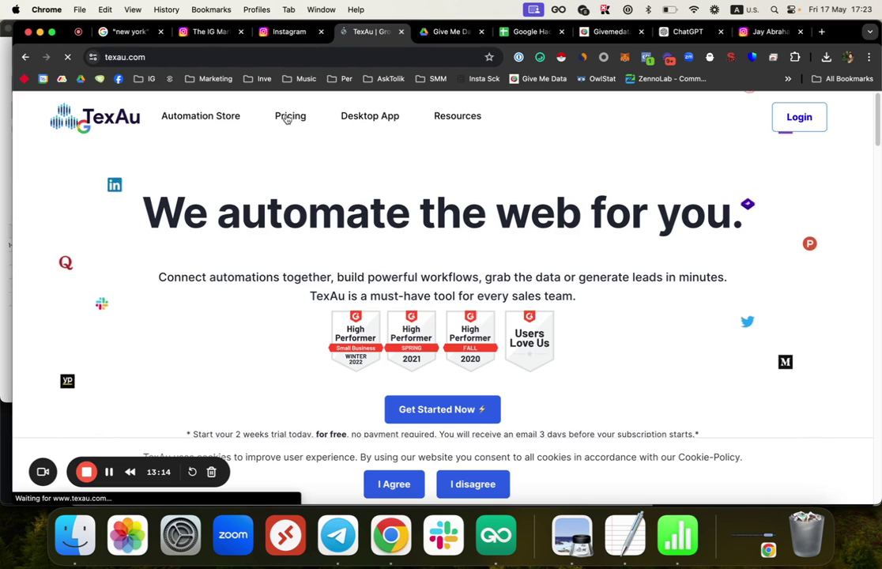
scroll(393, 230, down, 3)
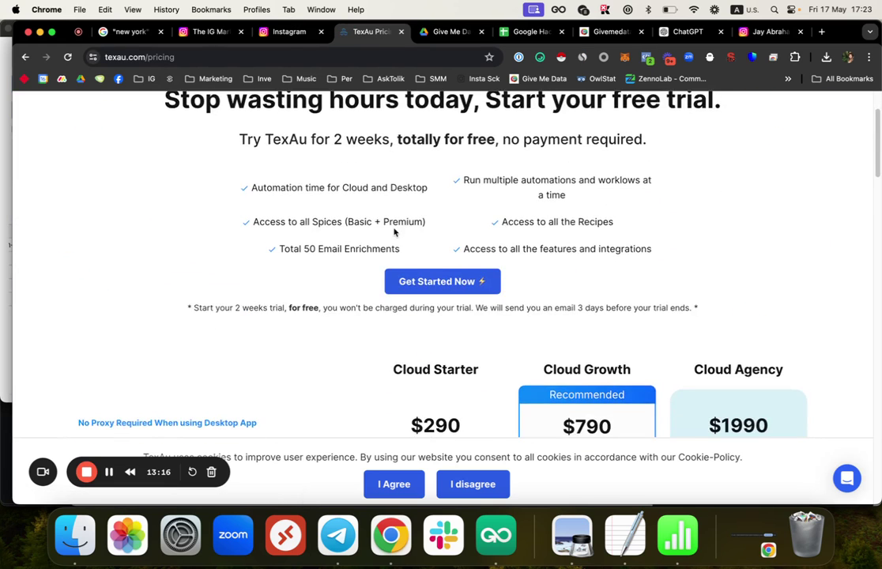
scroll(393, 228, up, 3)
drag(559, 225, 330, 209)
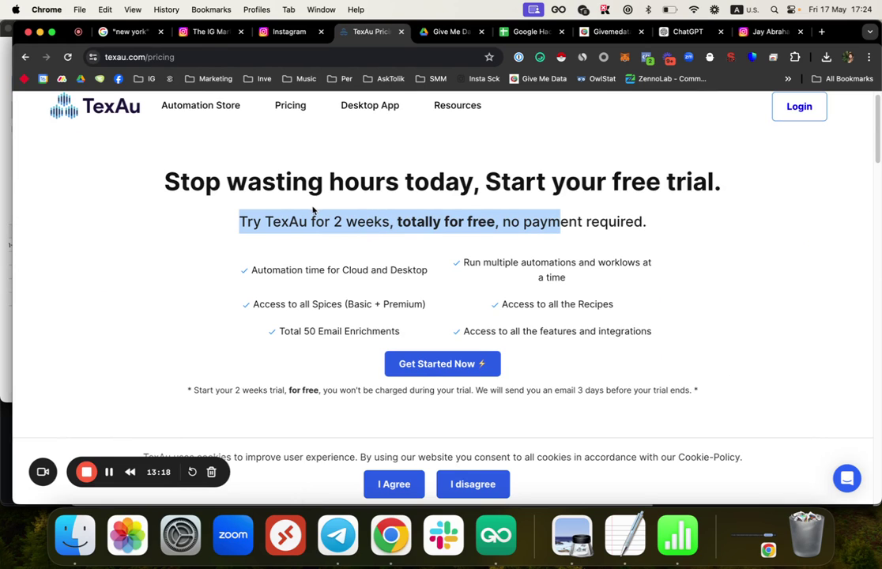
scroll(402, 213, down, 4)
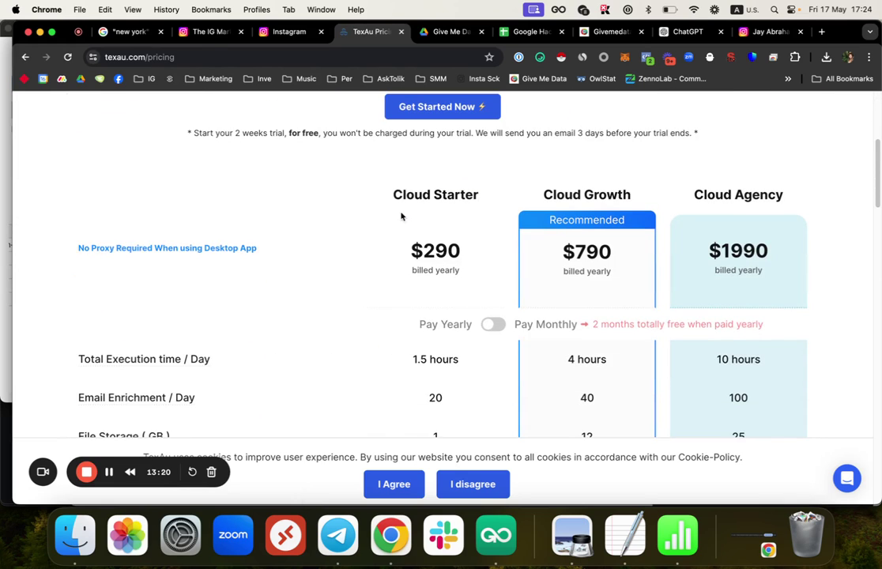
click(491, 327)
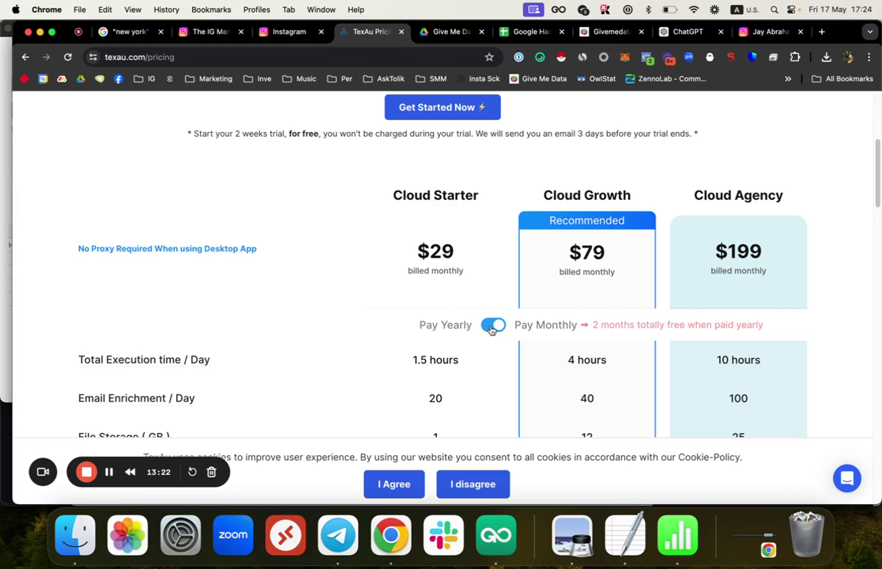
Step: Highlight the $29 Cloud Starter price and its 1.5 hours daily execution time
double_click(445, 251)
scroll(453, 256, down, 3)
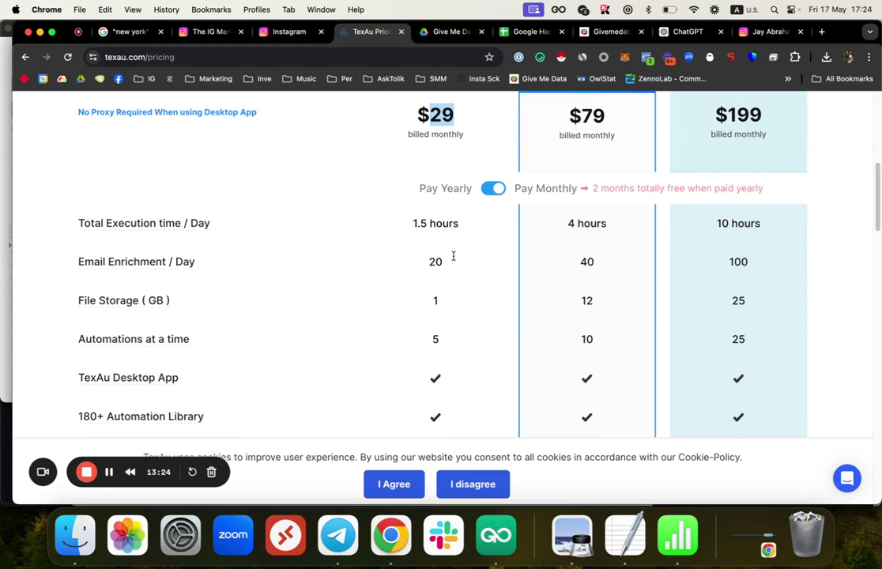
triple_click(446, 225)
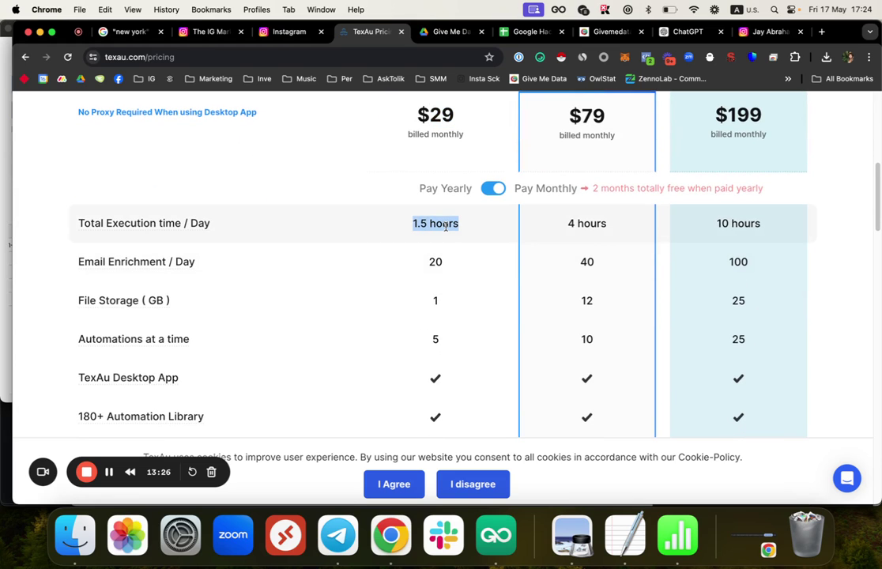
scroll(449, 270, down, 1)
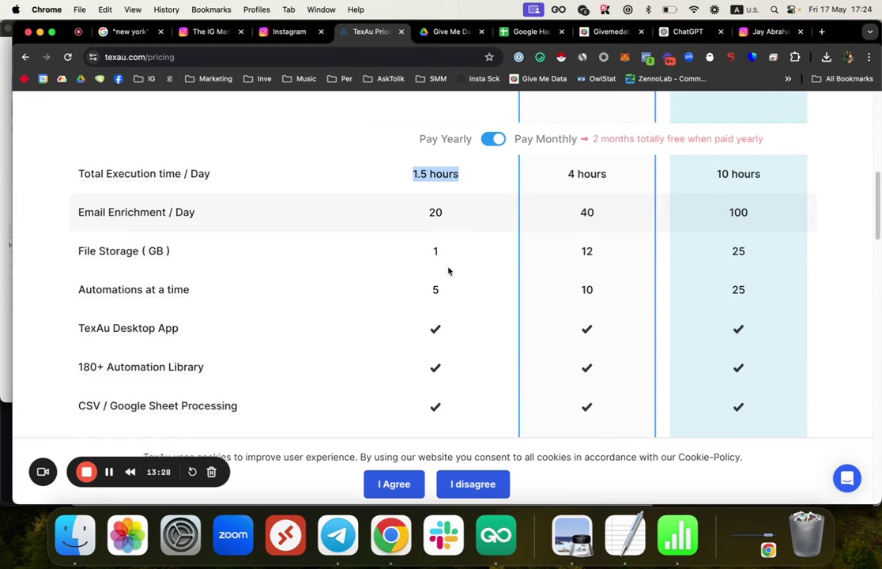
click(420, 226)
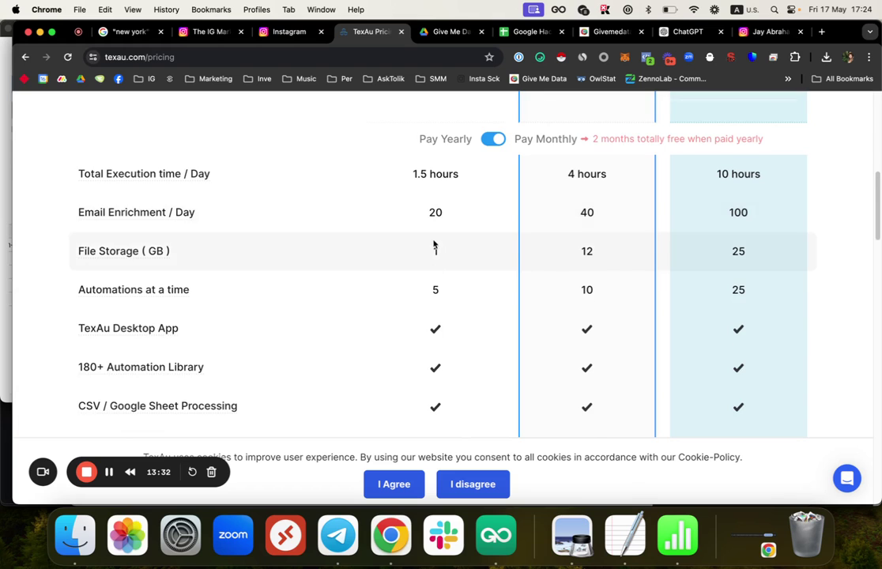
scroll(441, 219, up, 3)
scroll(441, 220, up, 5)
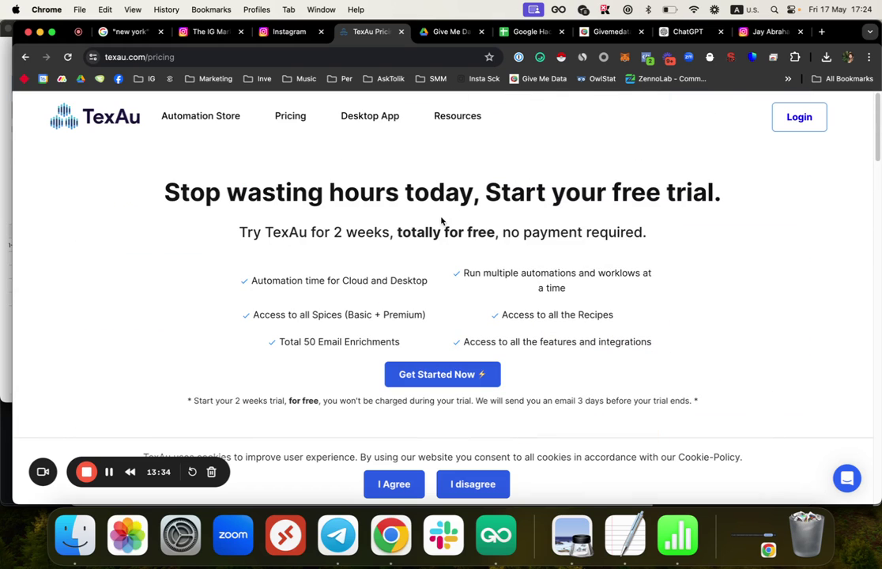
Step: Open the TexAu login page, then close all TexAu tabs to reveal GiveMeData's extractions
click(793, 123)
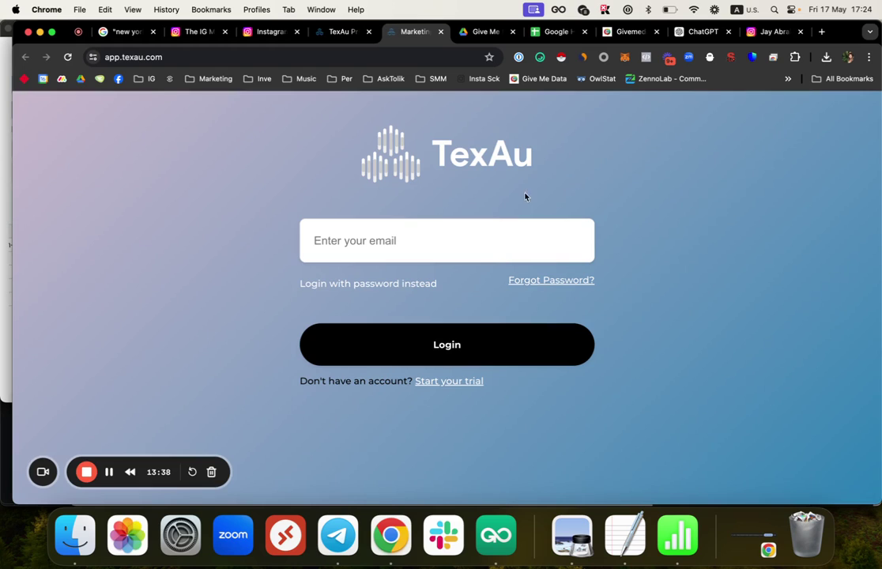
click(433, 236)
click(340, 31)
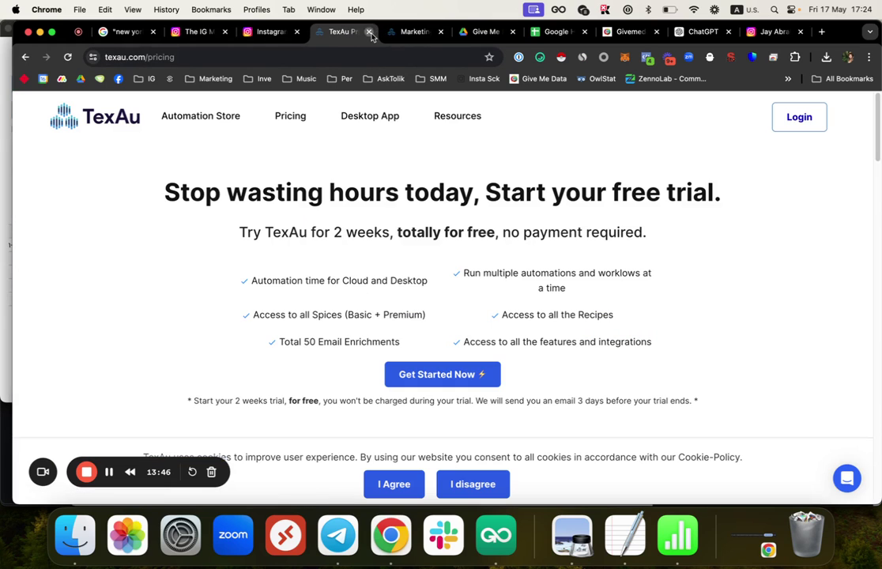
click(369, 32)
click(368, 31)
click(473, 33)
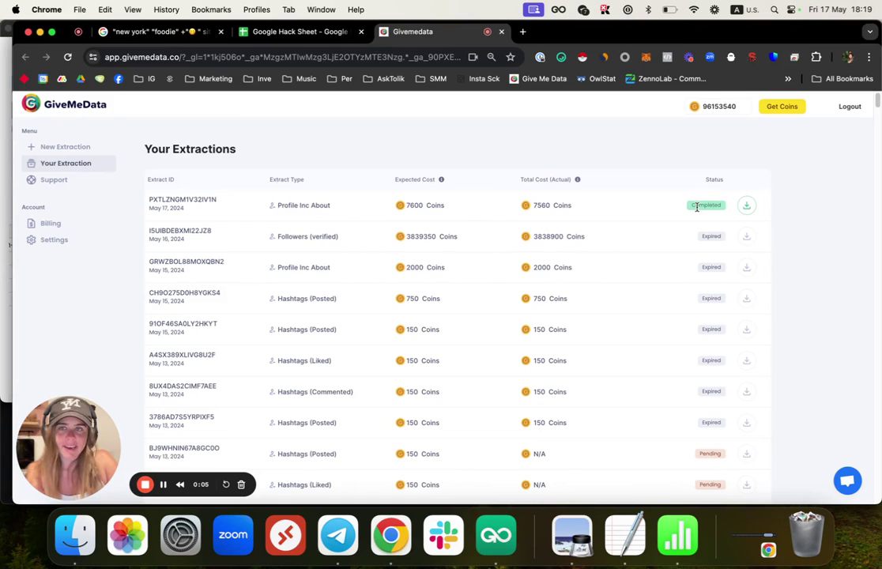
Step: Save the completed 190-profile About extraction as a 125 KB CSV and open it in Numbers
click(746, 207)
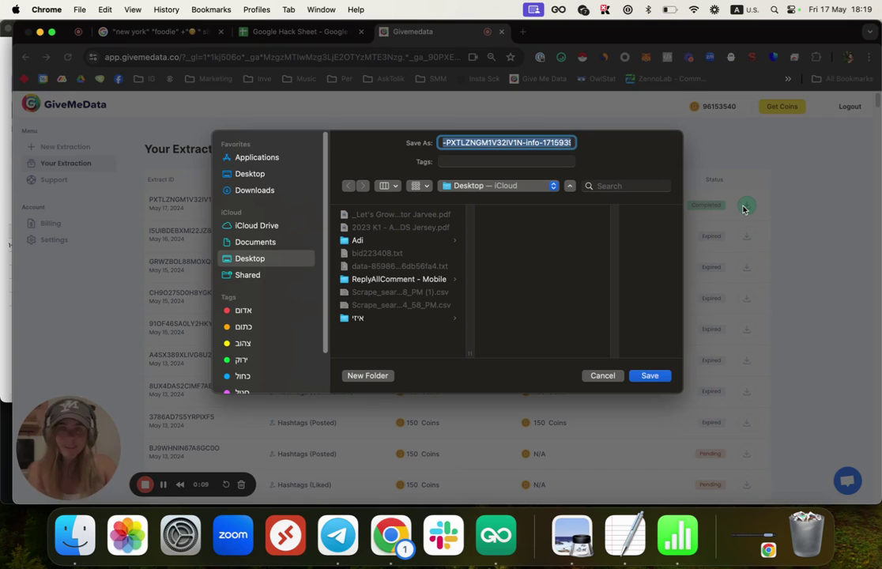
key(Return)
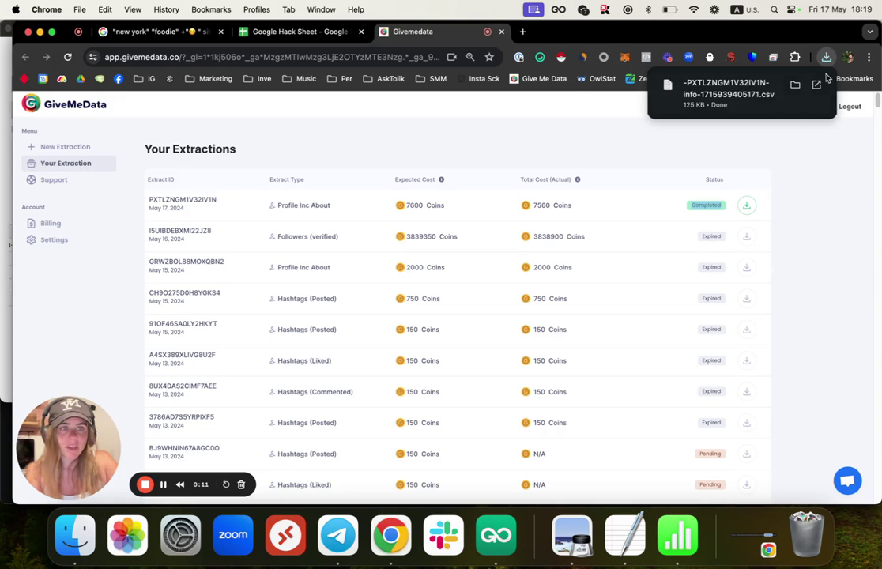
click(808, 92)
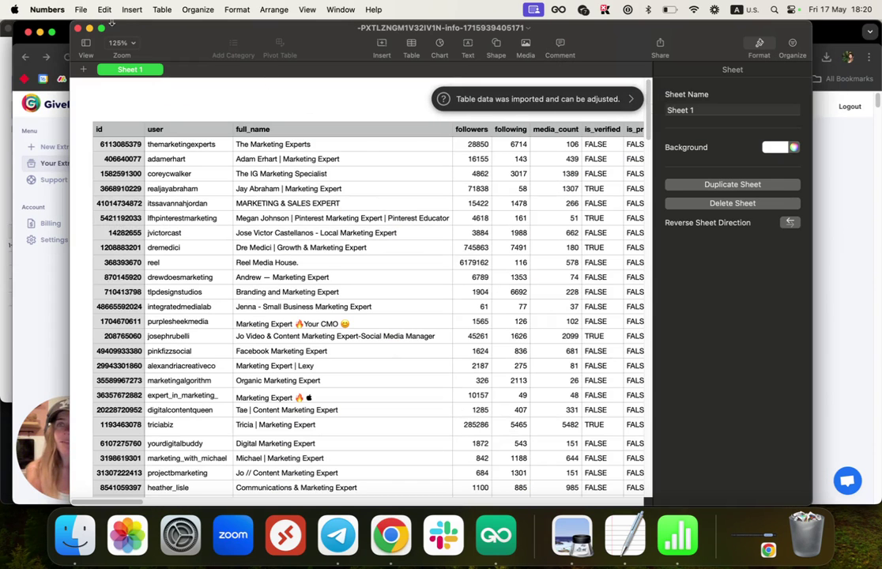
Step: Expand the Numbers window to full screen and select the imported profile table
click(101, 29)
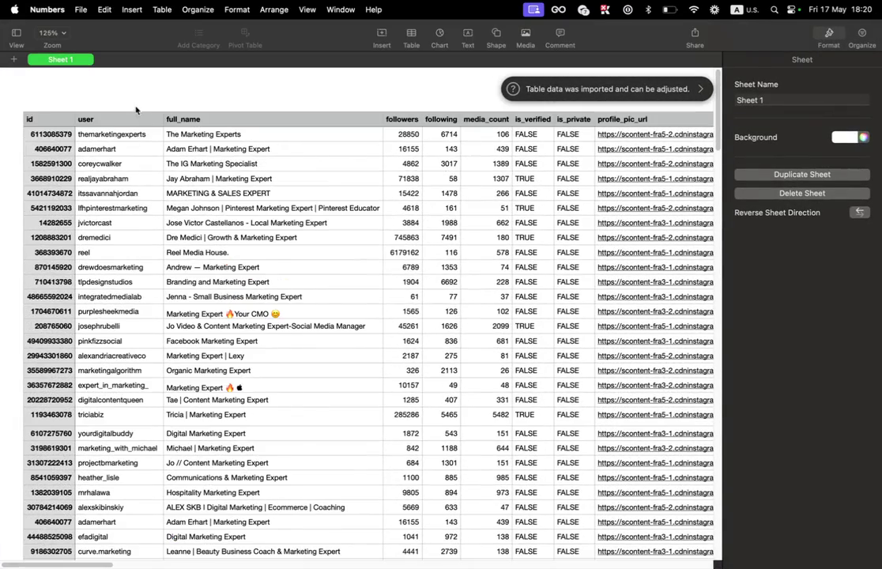
click(136, 110)
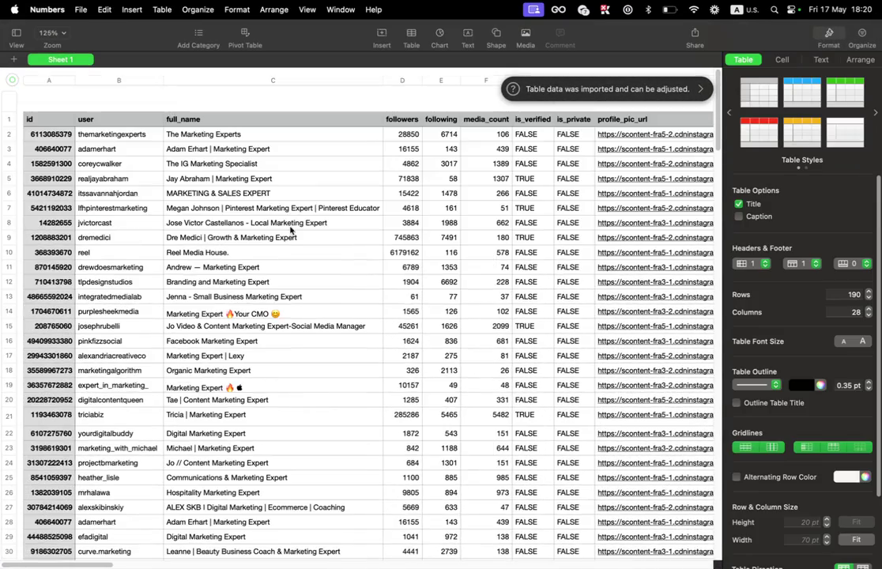
click(291, 226)
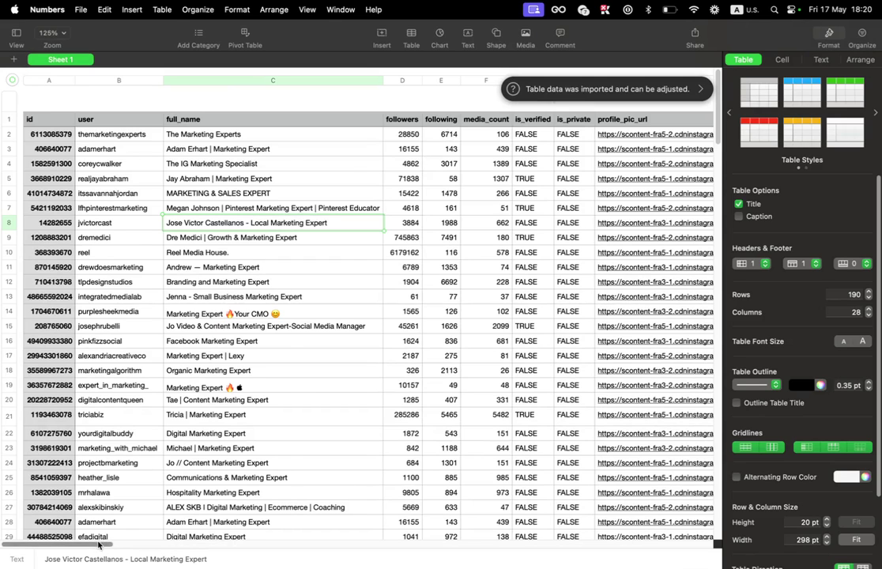
Step: Scroll the 28-column table right to reveal the public_email and contact_phone_number columns
drag(102, 543, 153, 542)
drag(168, 135, 176, 148)
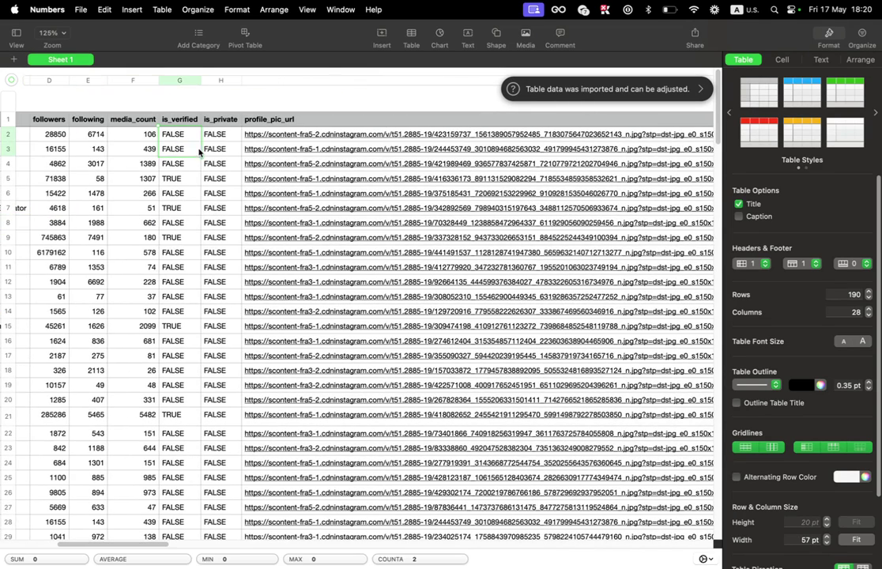
drag(166, 544, 534, 517)
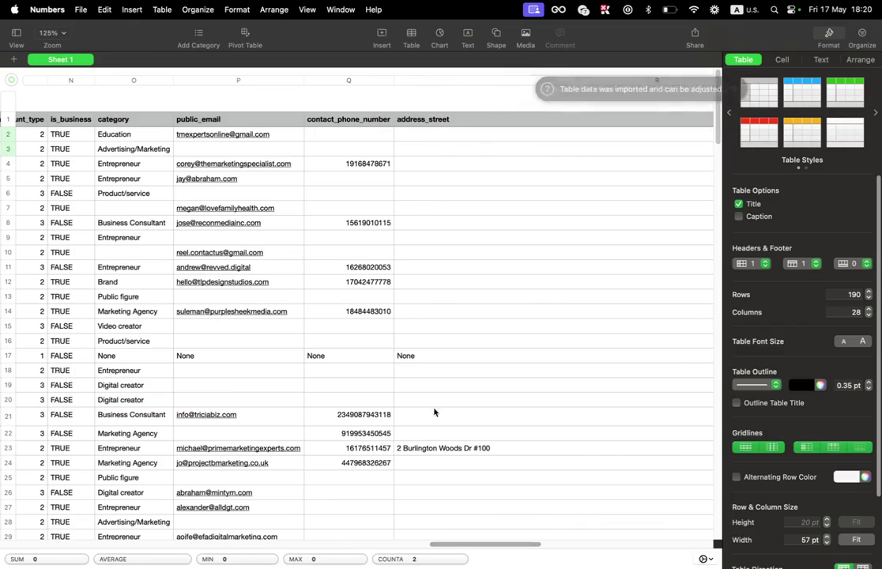
drag(203, 119, 237, 553)
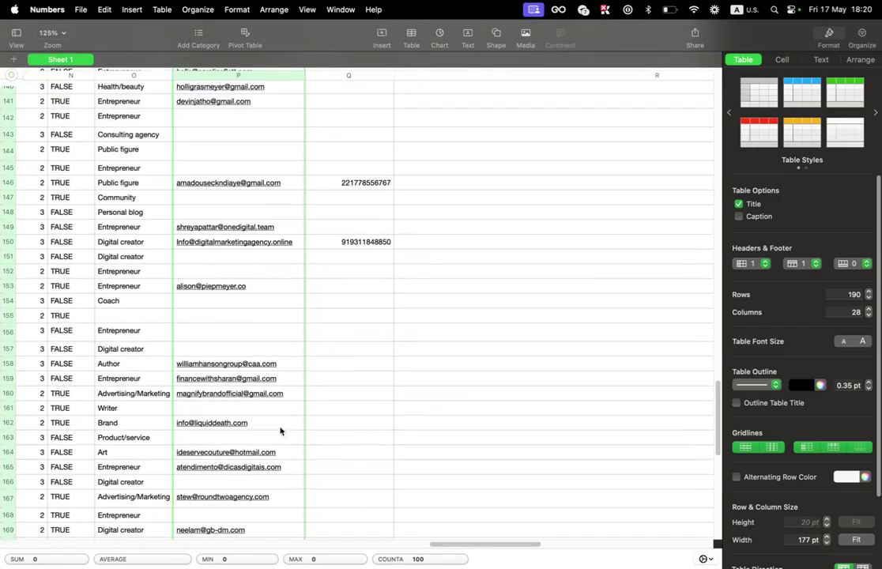
drag(349, 430, 374, 120)
scroll(363, 256, down, 15)
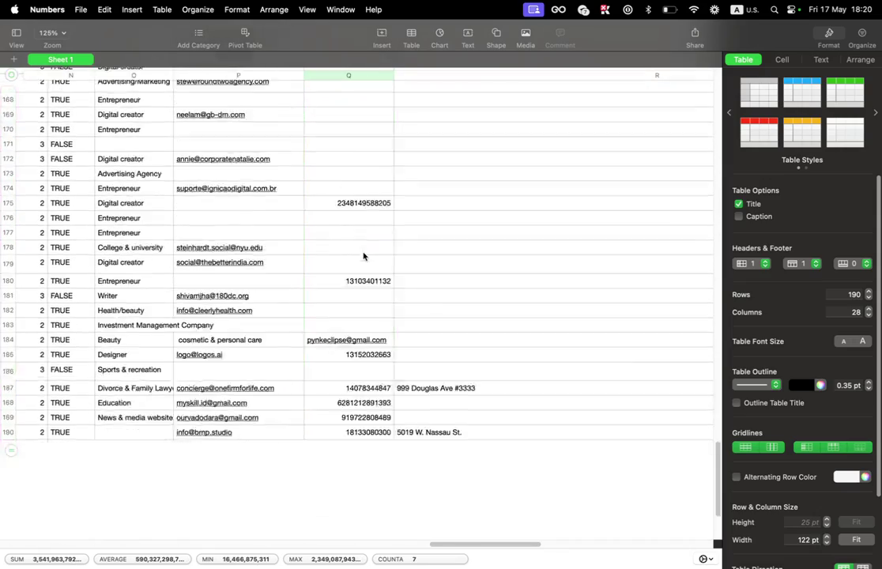
scroll(379, 277, down, 3)
scroll(400, 306, up, 15)
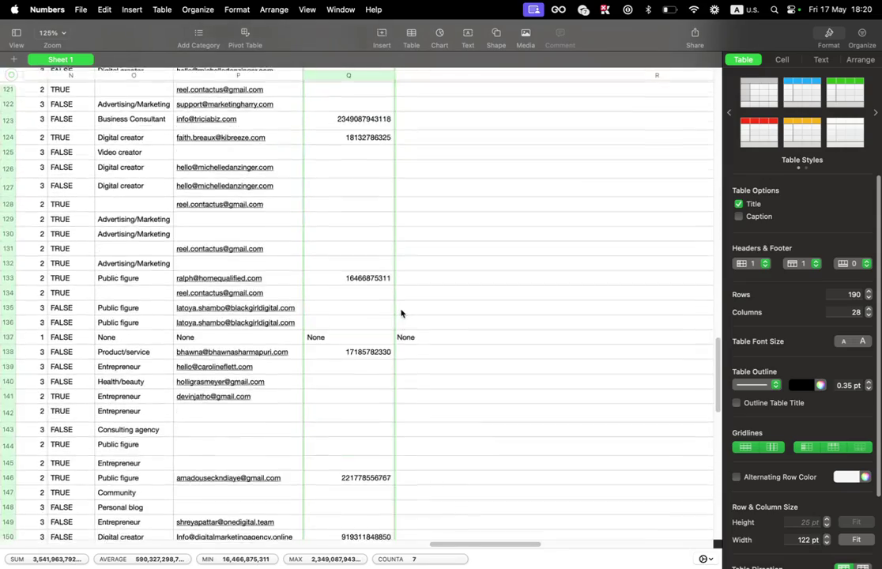
scroll(401, 313, up, 20)
mouse_move(467, 545)
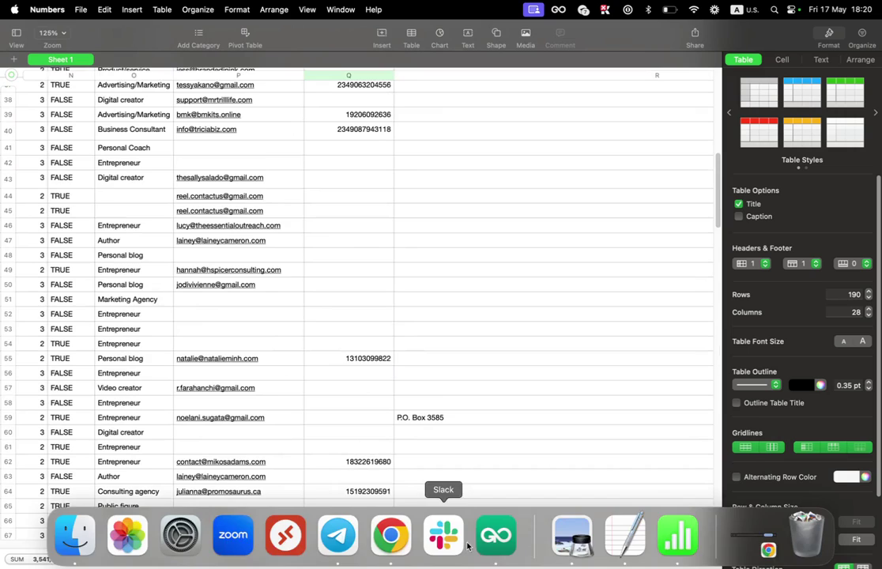
scroll(453, 348, up, 12)
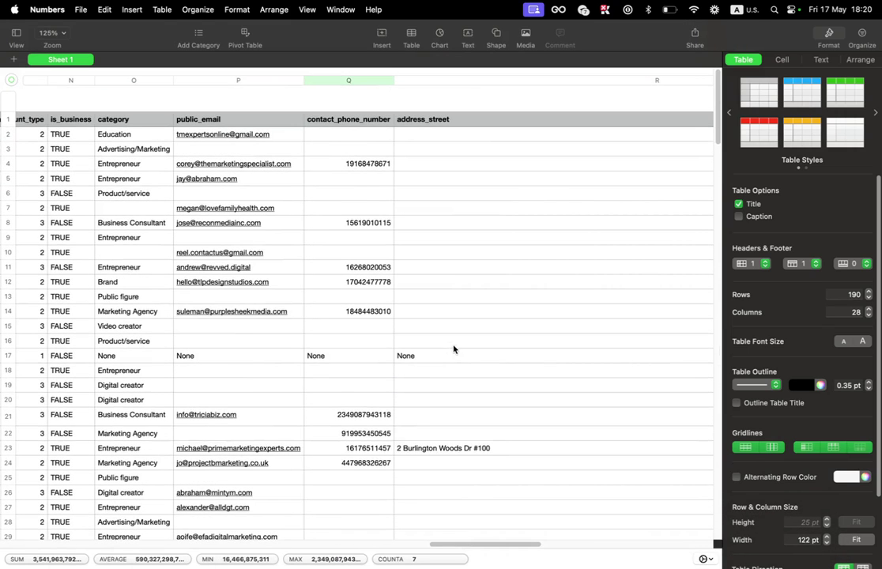
Step: Inspect the contact phone, user_country, join_date and former_usernames_count values by selecting them
click(340, 267)
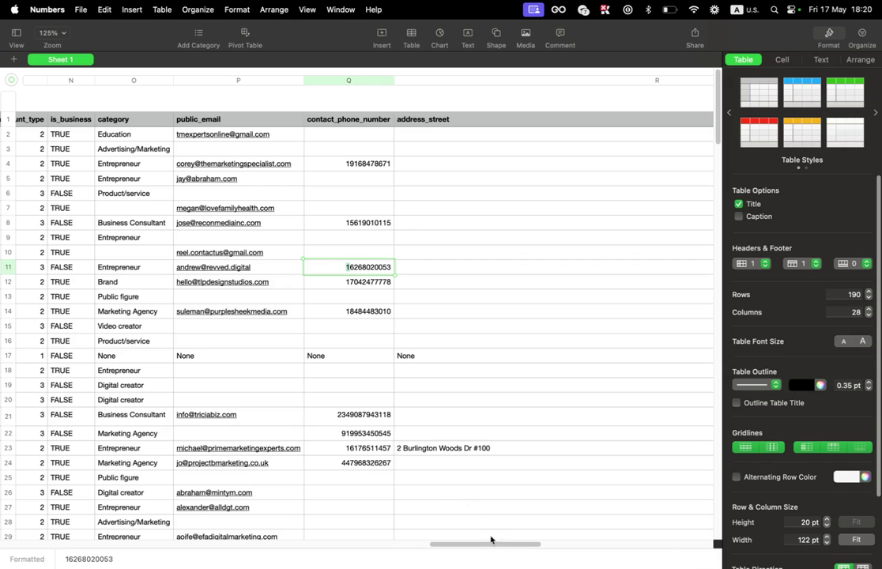
drag(514, 555, 637, 535)
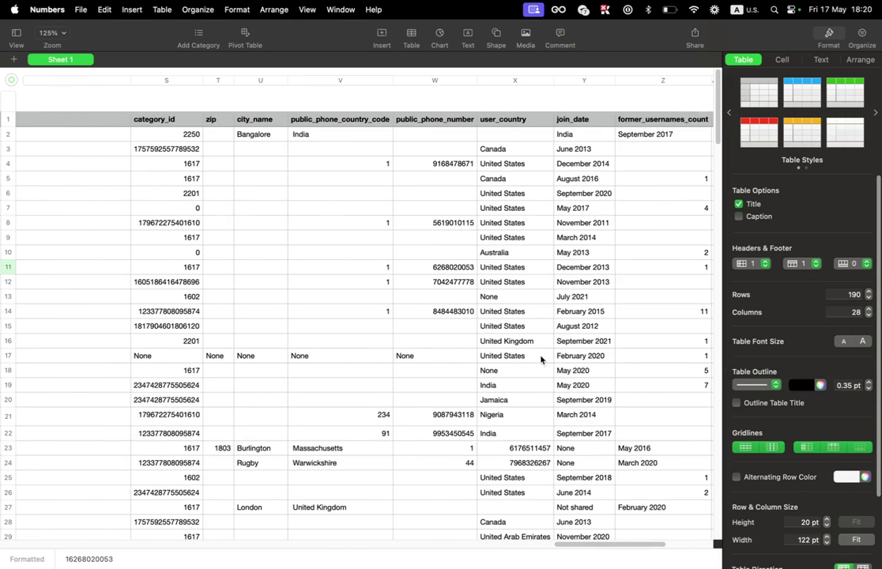
drag(513, 120, 537, 91)
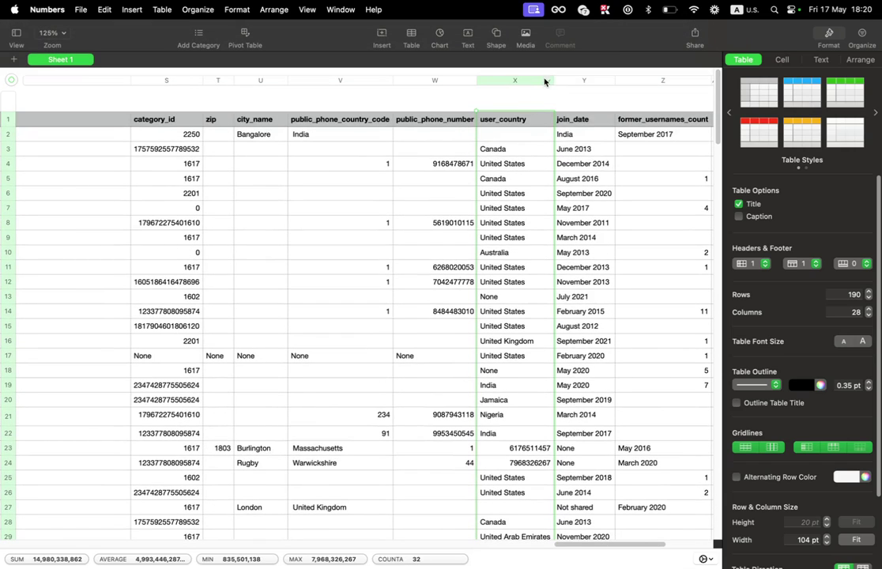
click(545, 83)
drag(579, 148, 596, 286)
drag(675, 144, 677, 414)
Step: Exit full screen and return to GiveMeData's Your Extractions page in Chrome
scroll(592, 364, up, 3)
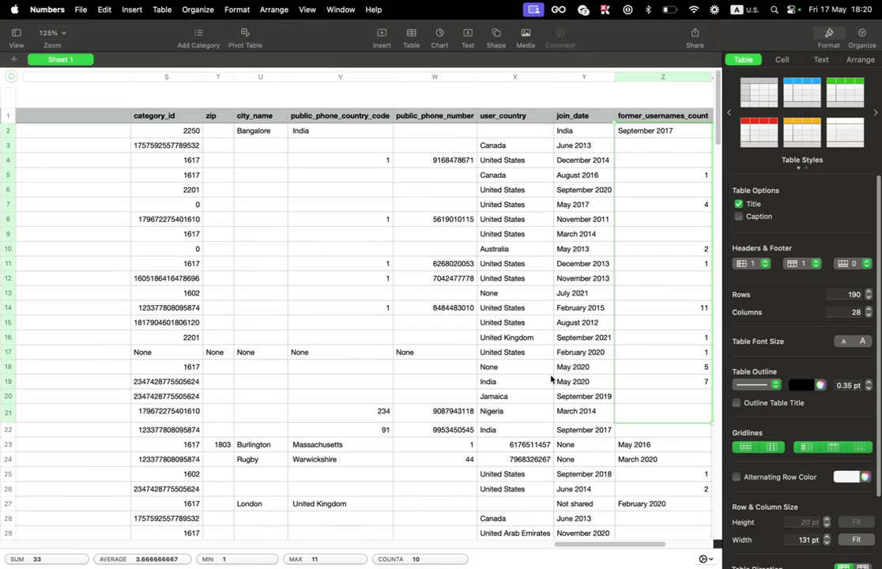
scroll(428, 295, down, 8)
scroll(428, 296, down, 15)
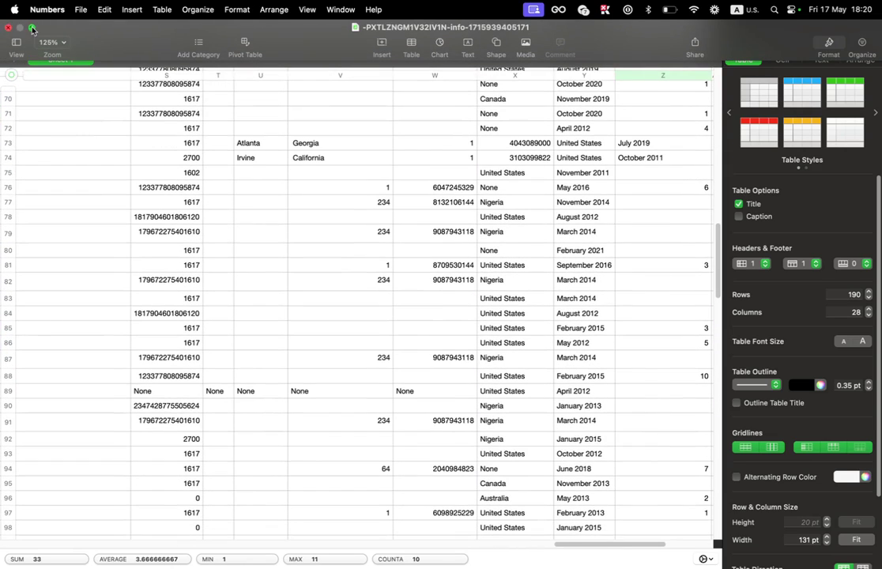
click(31, 27)
click(52, 317)
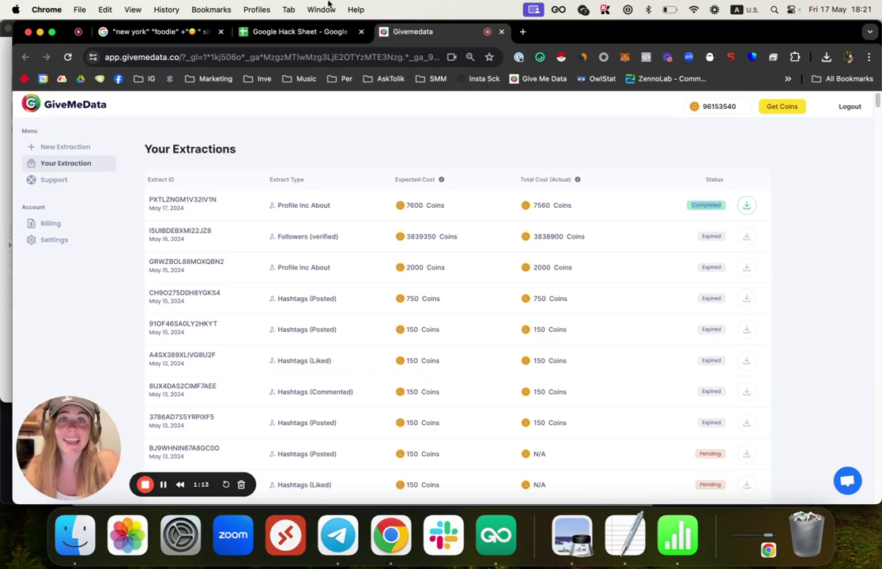
Step: Load givemedata.co in a new tab to show the Instagram Data Scraper Tool homepage
click(524, 31)
text(give)
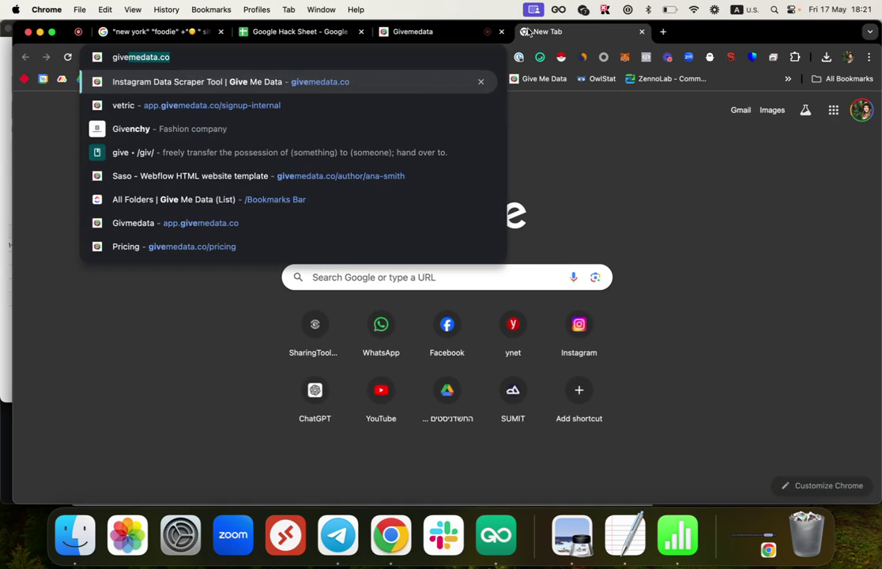
key(Return)
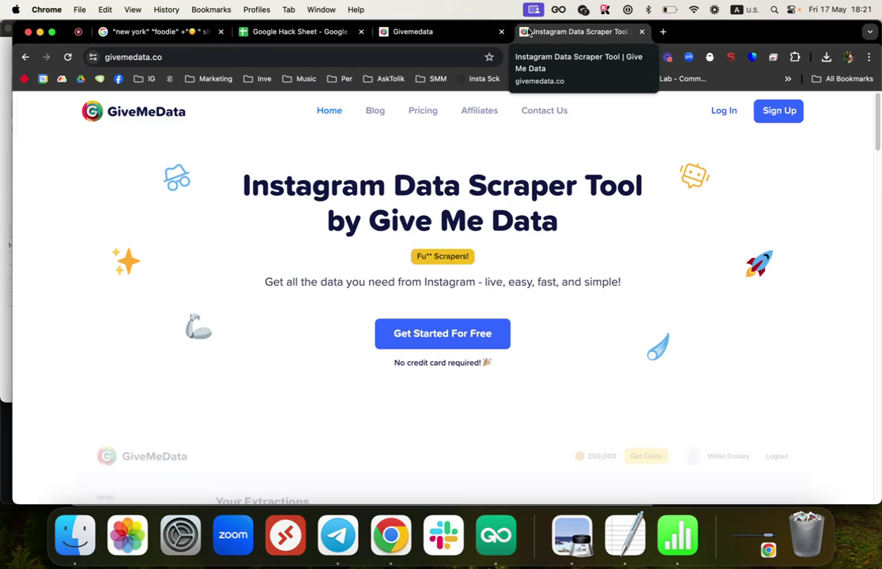